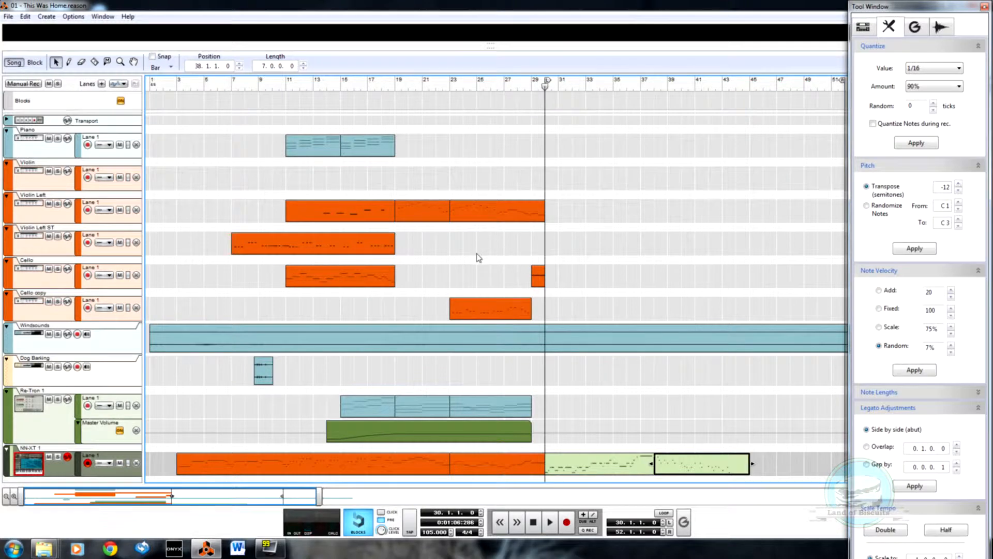
Step: Solo the Violin Left track and play it from bar 19 to audition its phrase
left_click(479, 261)
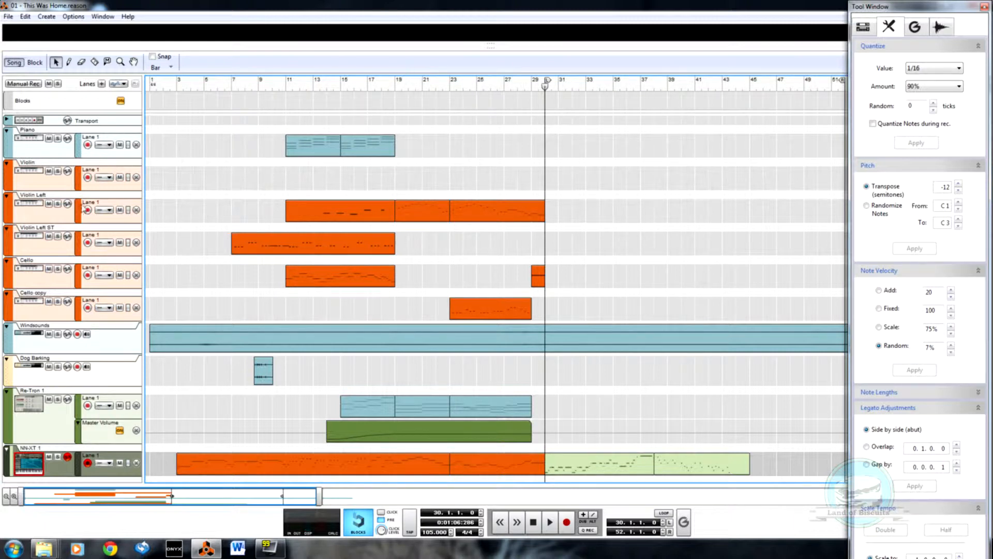
left_click(58, 204)
left_click(398, 83)
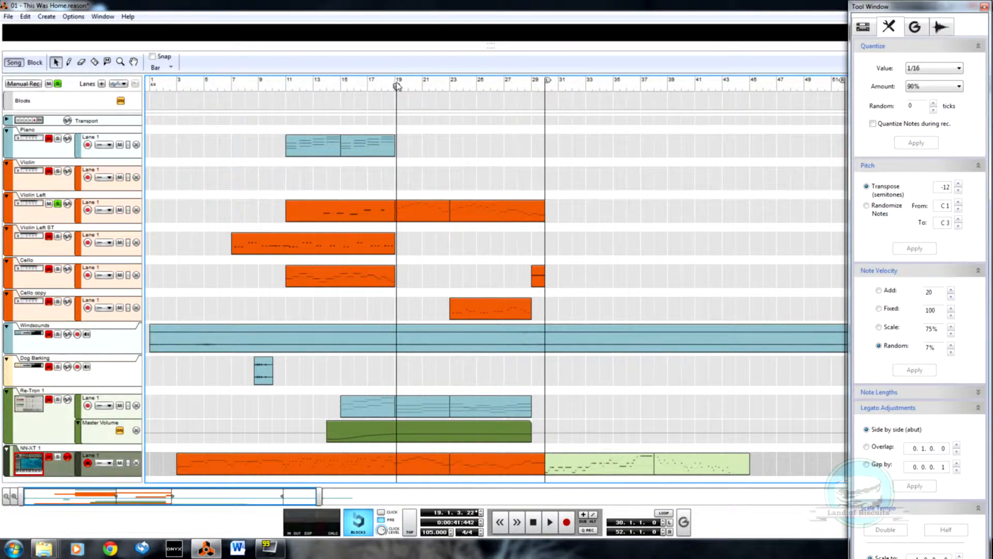
key("space")
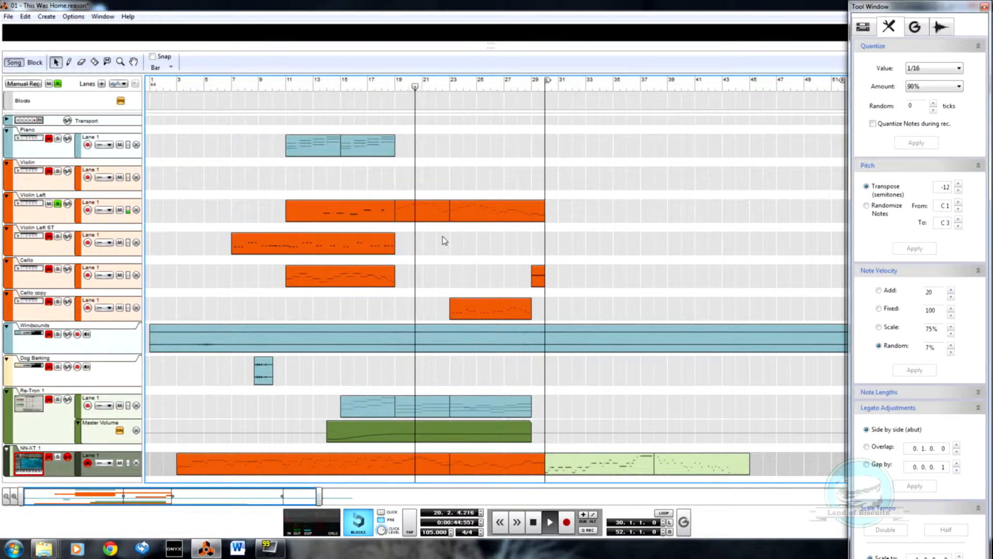
key("space")
Step: In the Violin Left clip starting at bar 19, raise the bar 21 note to C 4 and play the phrase
double_click(418, 212)
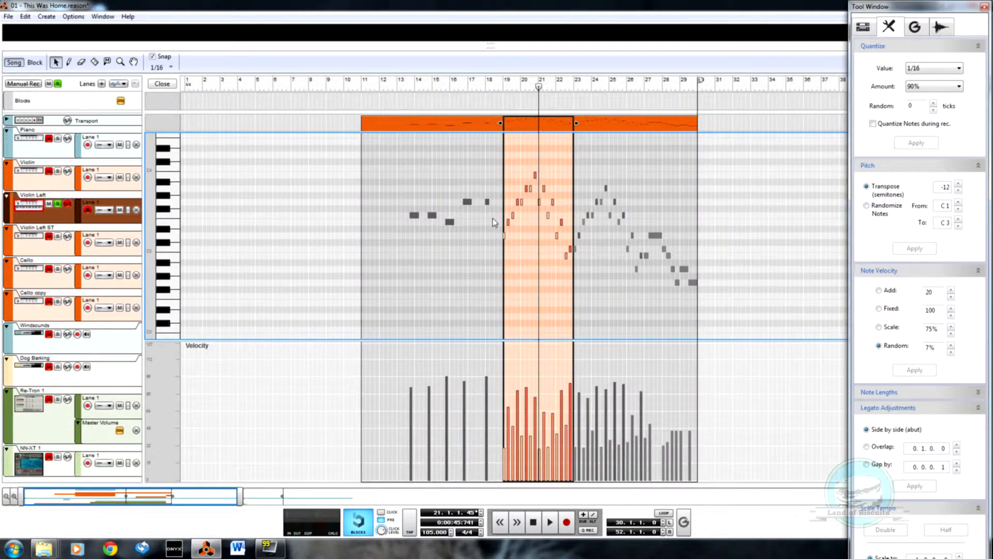
scroll(544, 259, "up", 1)
scroll(543, 258, "up", 5)
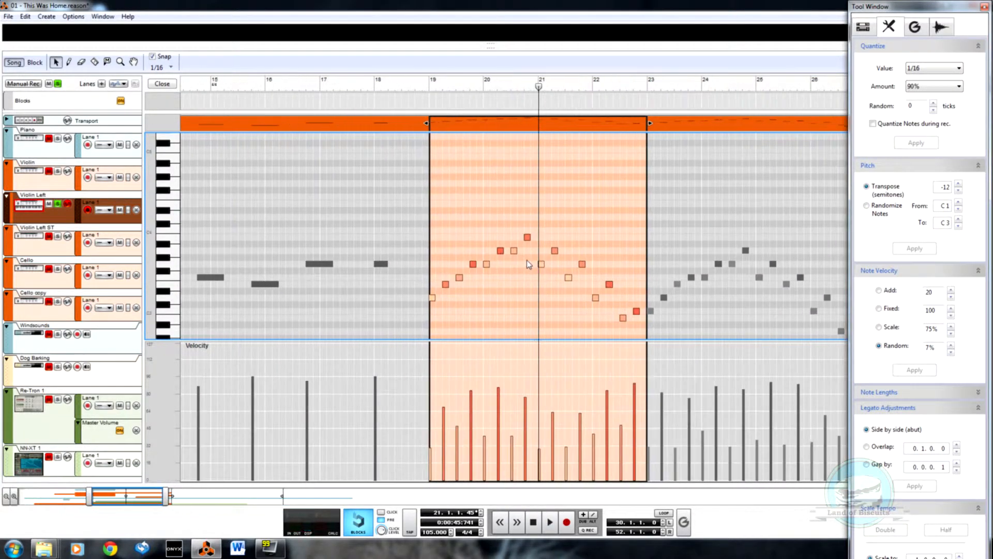
scroll(543, 254, "up", 1)
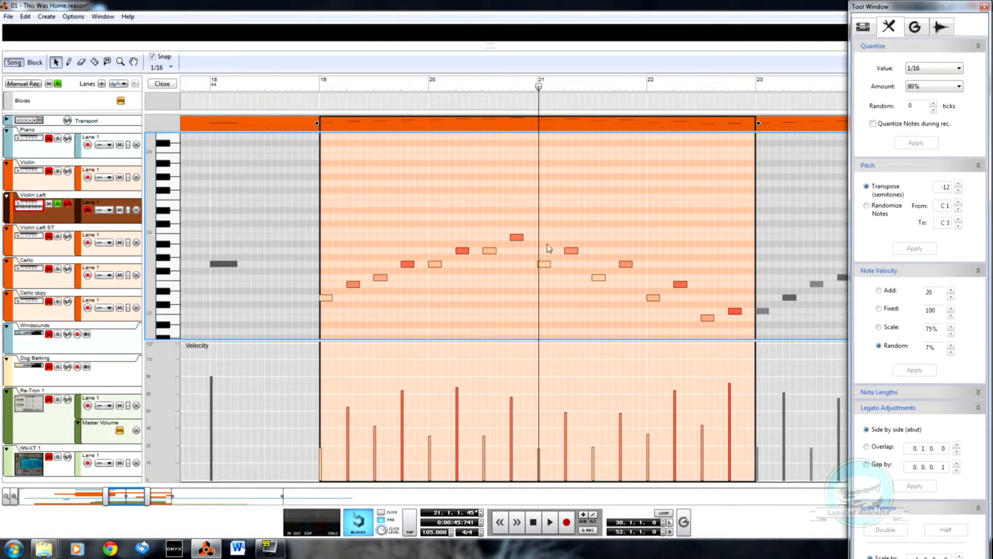
key("w")
left_click_drag(545, 264, 548, 238)
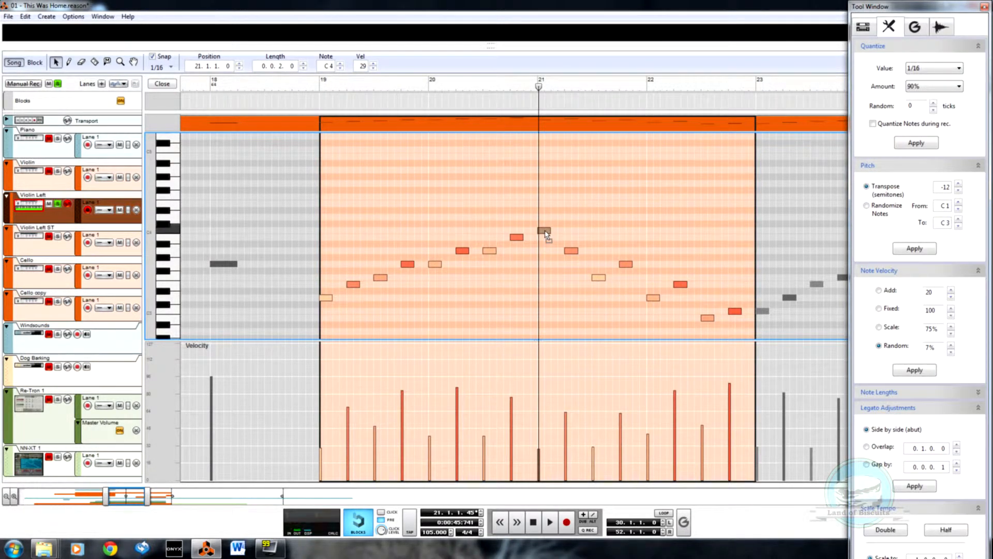
left_click(315, 90)
key("space")
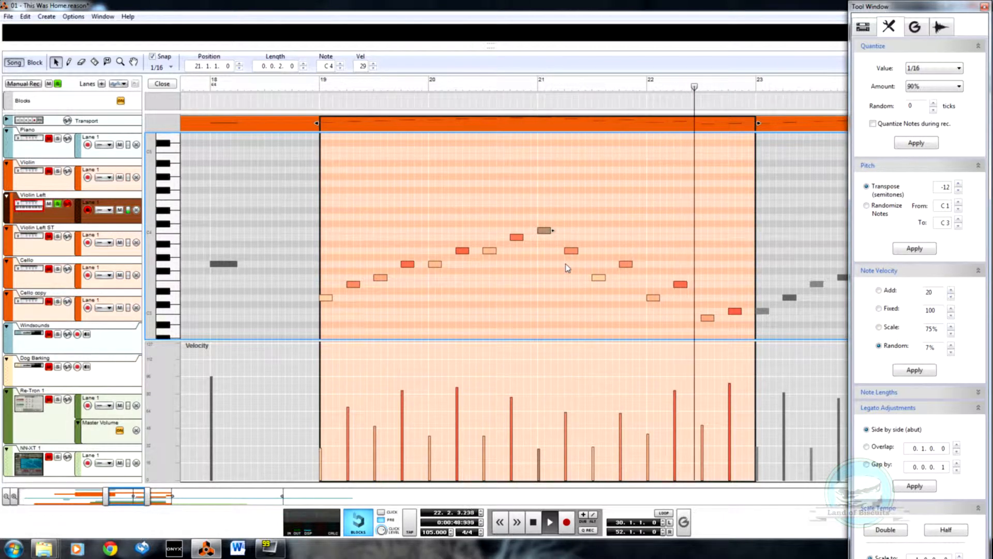
Step: Set the 21.2.1 note to B 3, add an A 3 note at 21.1.3, and close the clip after auditioning it
key("space")
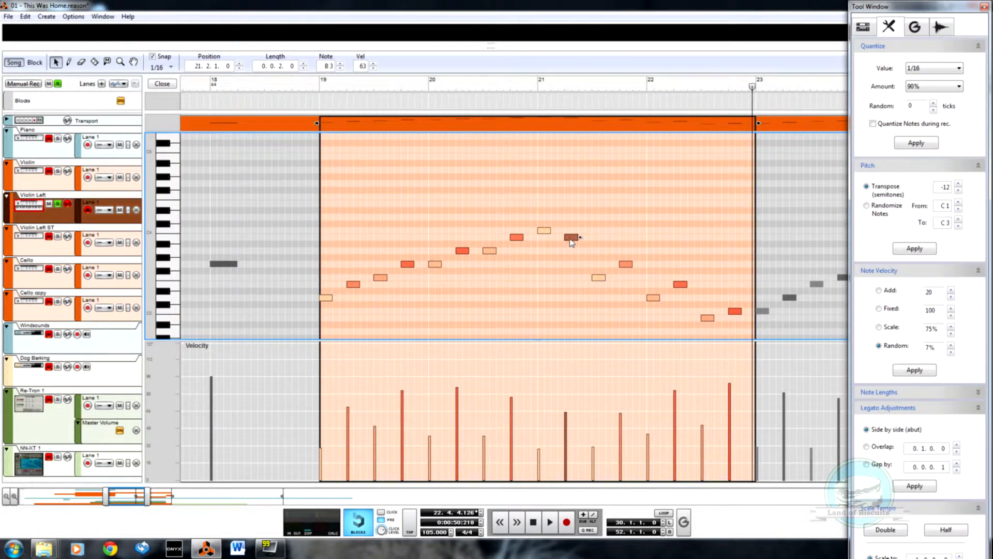
left_click_drag(564, 241, 557, 254)
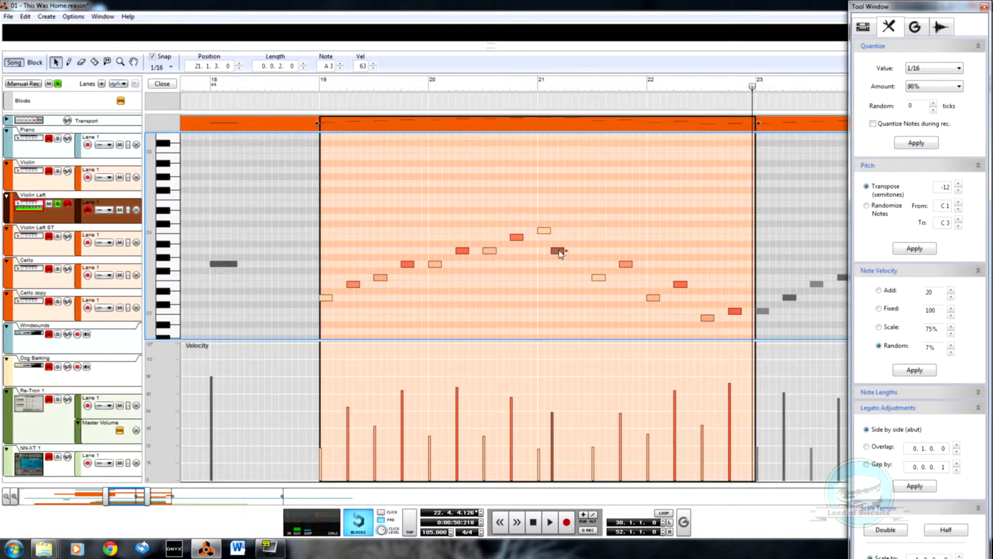
left_click(520, 88)
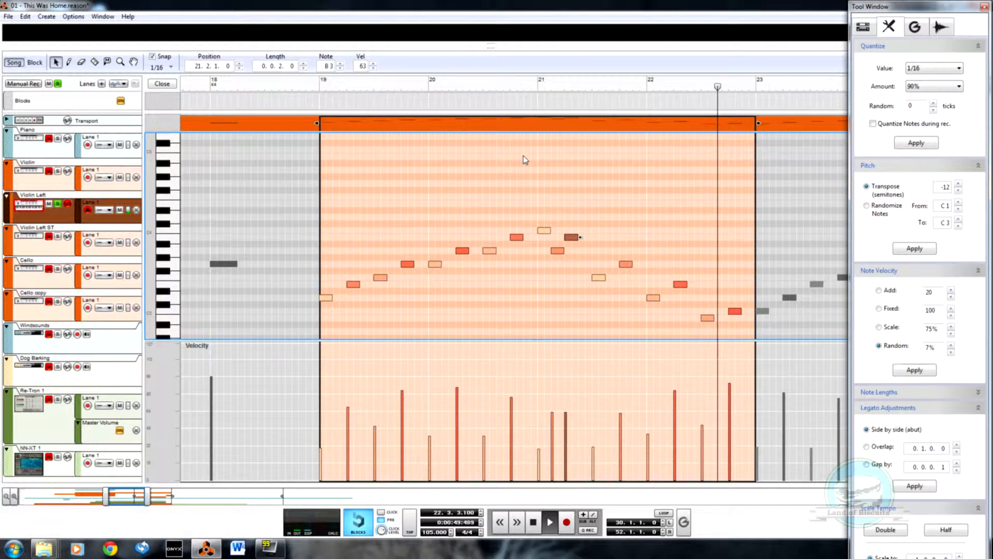
left_click(162, 84)
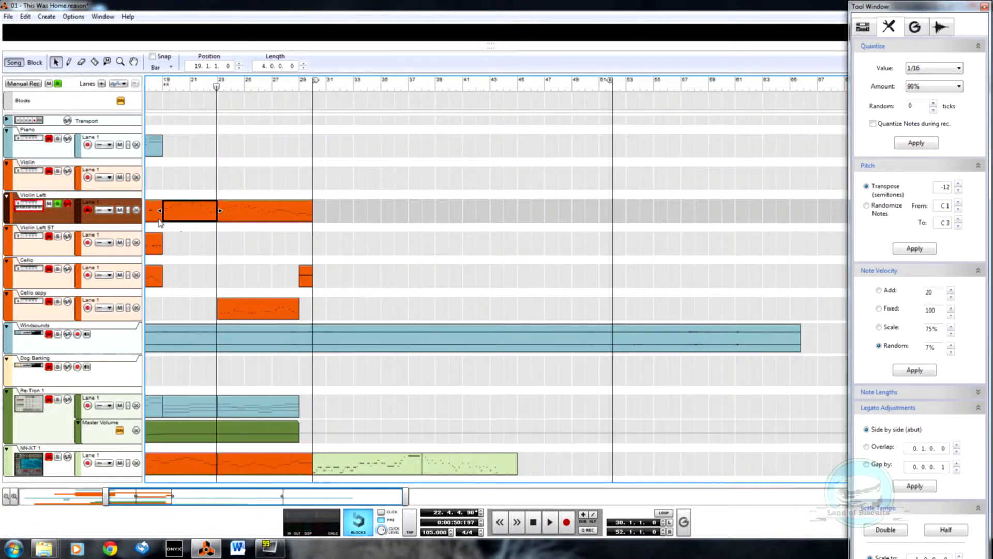
Step: Move the four-bar Violin Left clip at bar 19 onto a new note lane of the NN-XT 1 track, with its Lane 1 muted
left_click_drag(172, 498, 144, 497)
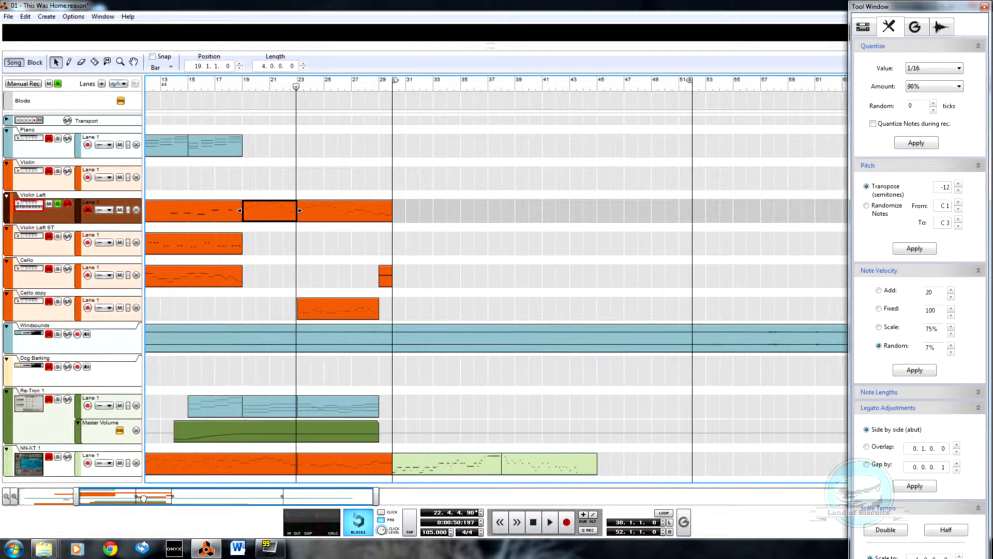
right_click(106, 471)
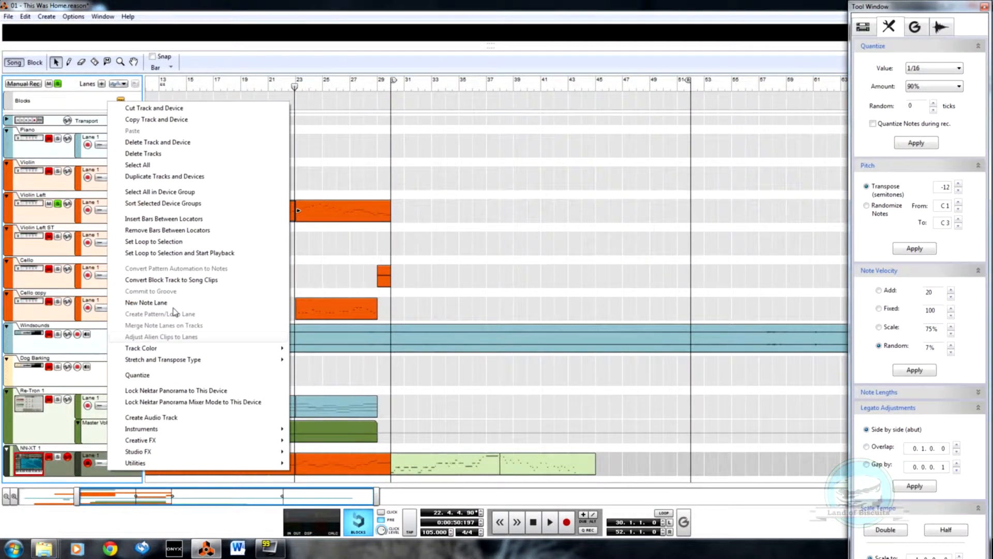
left_click(175, 303)
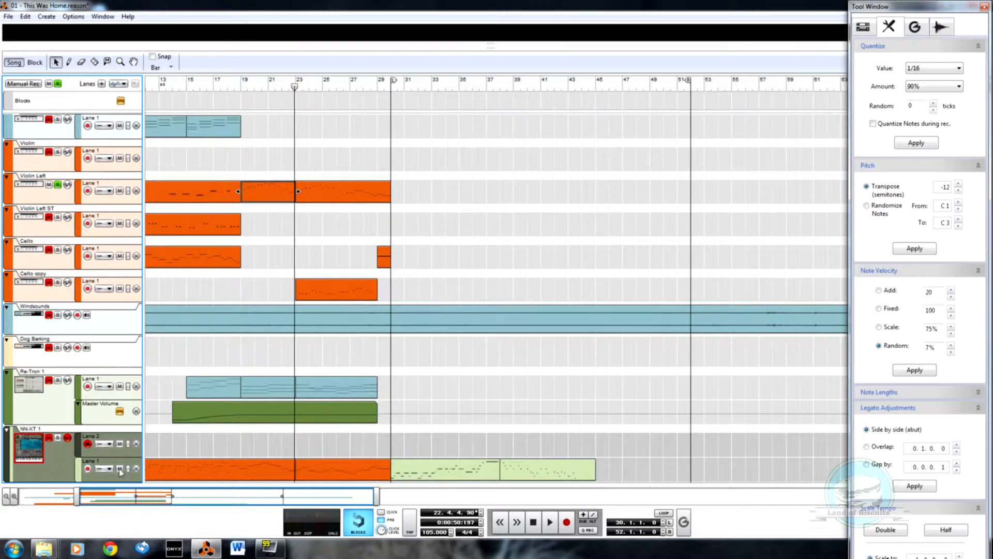
left_click_drag(265, 201, 269, 440)
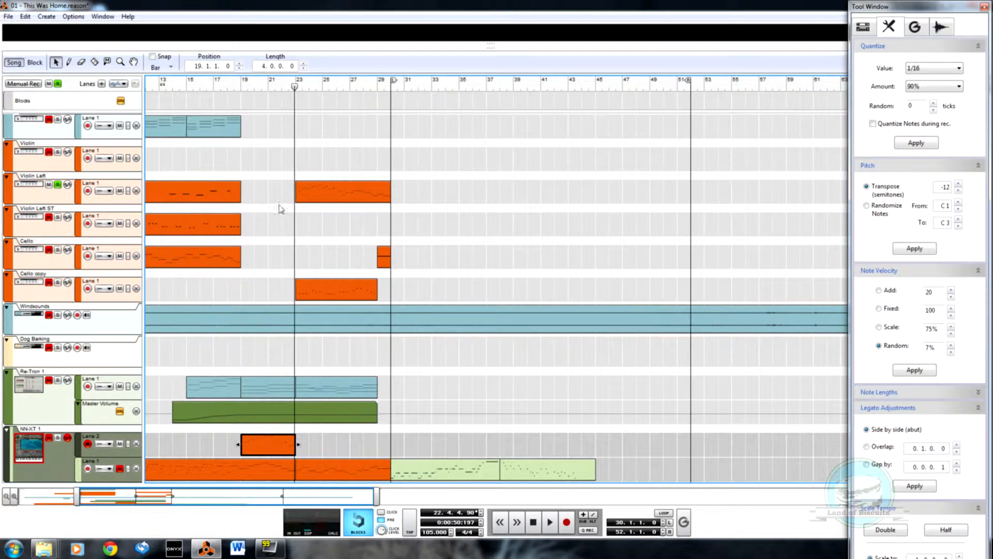
Step: Play the moved NN-XT 1 clip from just before bar 19 and turn off the solo on Violin Left
left_click(233, 87)
key("space")
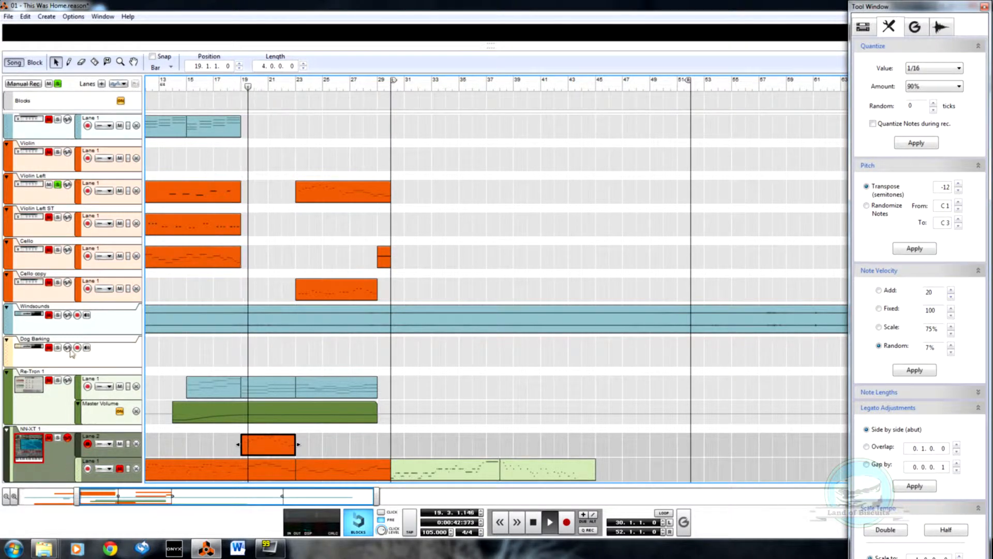
left_click(59, 184)
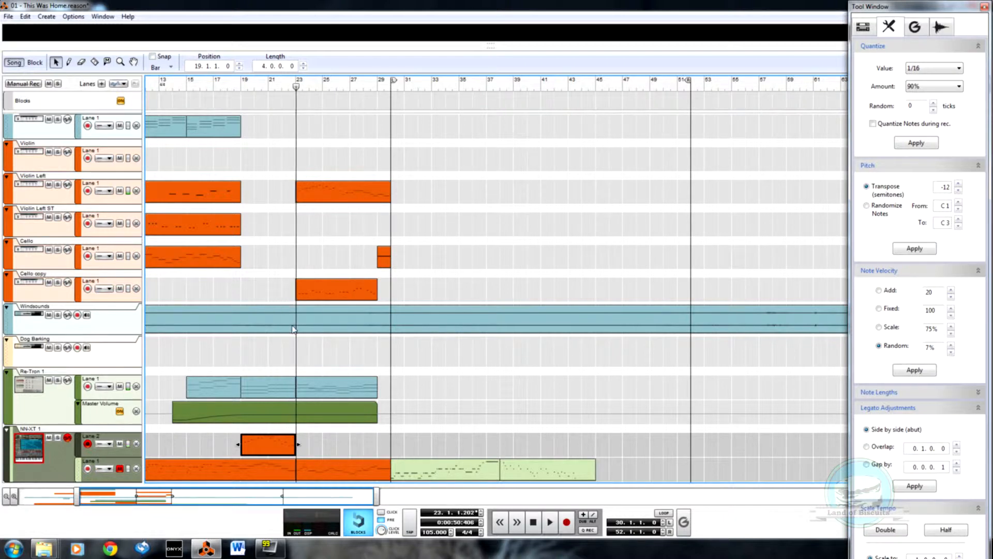
Step: Copy the seven-bar Violin Left clip at bar 23 to NN-XT 1's Lane 2 and mute the Violin Left lane
left_click_drag(233, 223, 236, 222)
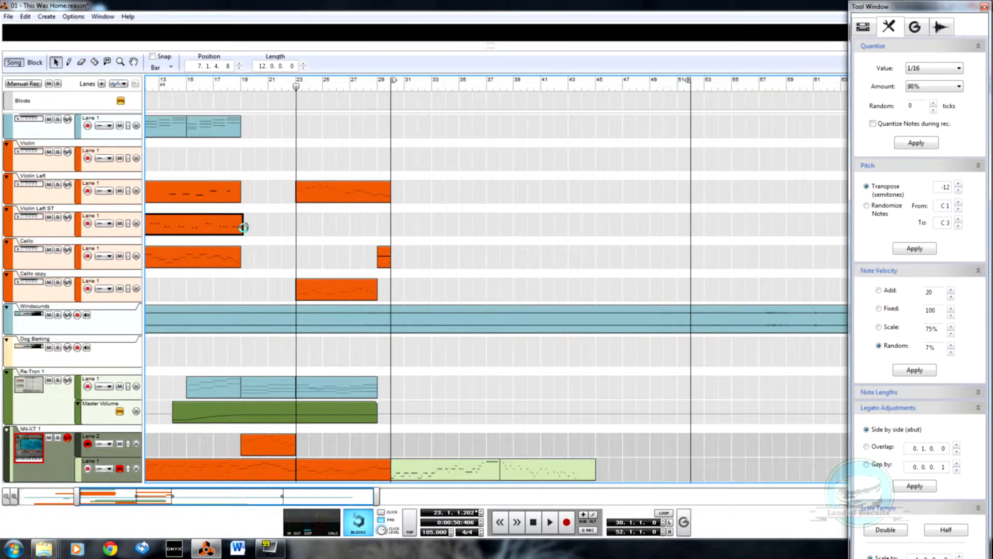
left_click(328, 195)
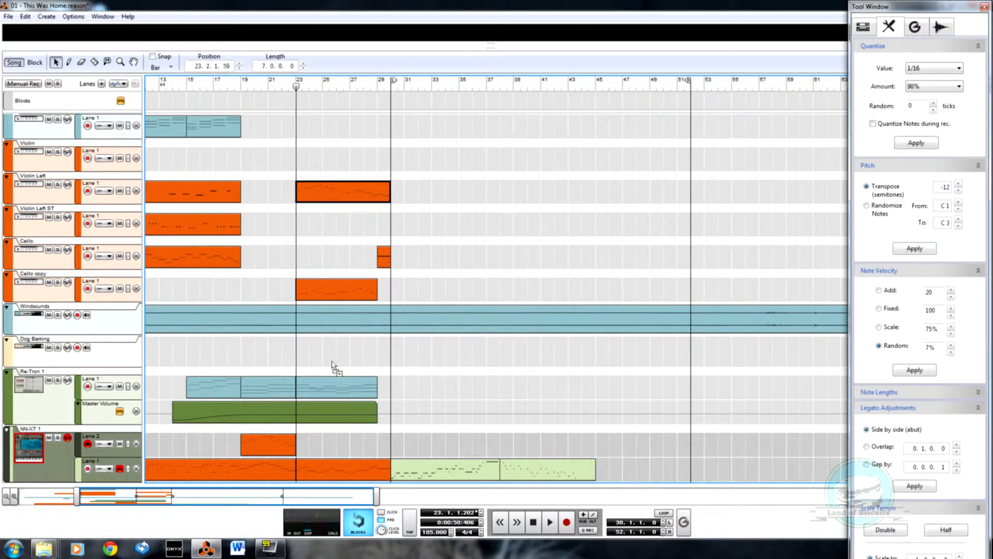
left_click_drag(336, 443, 329, 442)
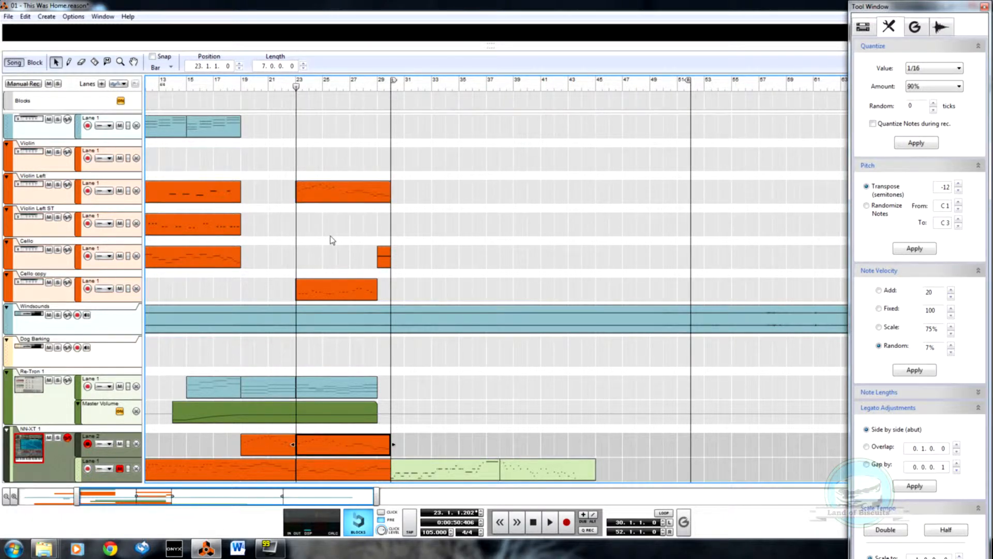
left_click(119, 192)
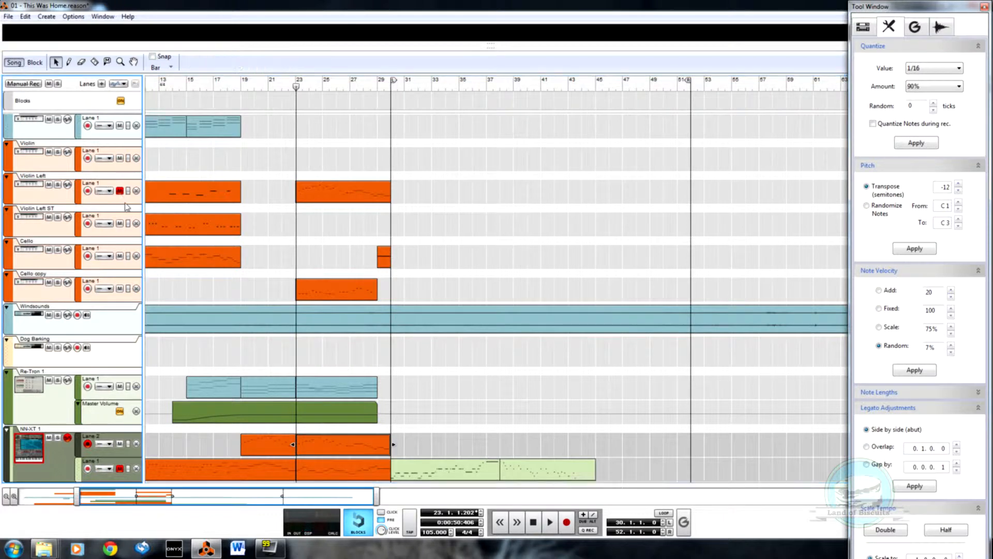
Step: Play back the NN-XT 1 Lane 2 clips from about bar 19, and replay their ending from around bar 26
left_click_drag(246, 88, 237, 93)
key("space")
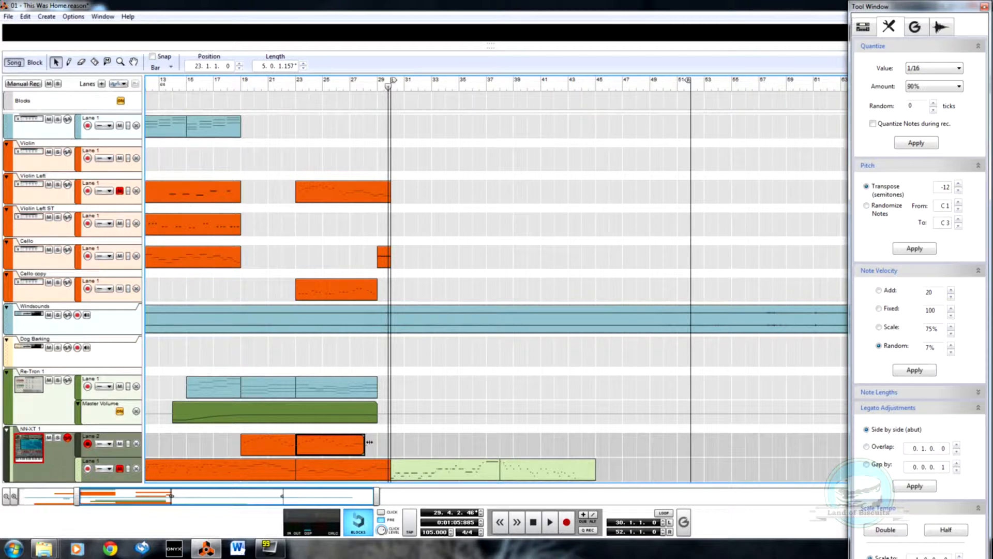
left_click(338, 88)
key("space")
scroll(377, 437, "up", 1)
scroll(398, 435, "down", 1)
scroll(399, 434, "up", 1)
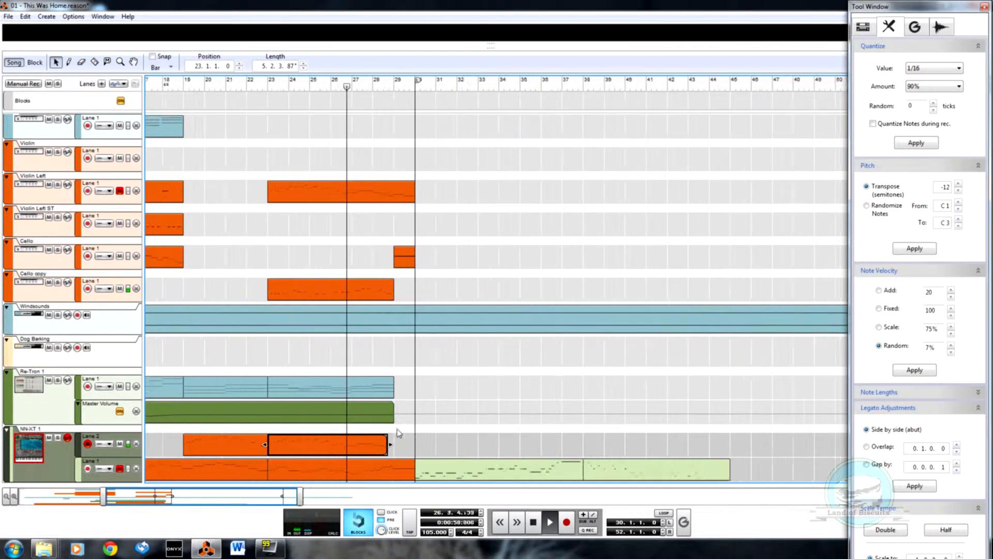
scroll(399, 433, "up", 2)
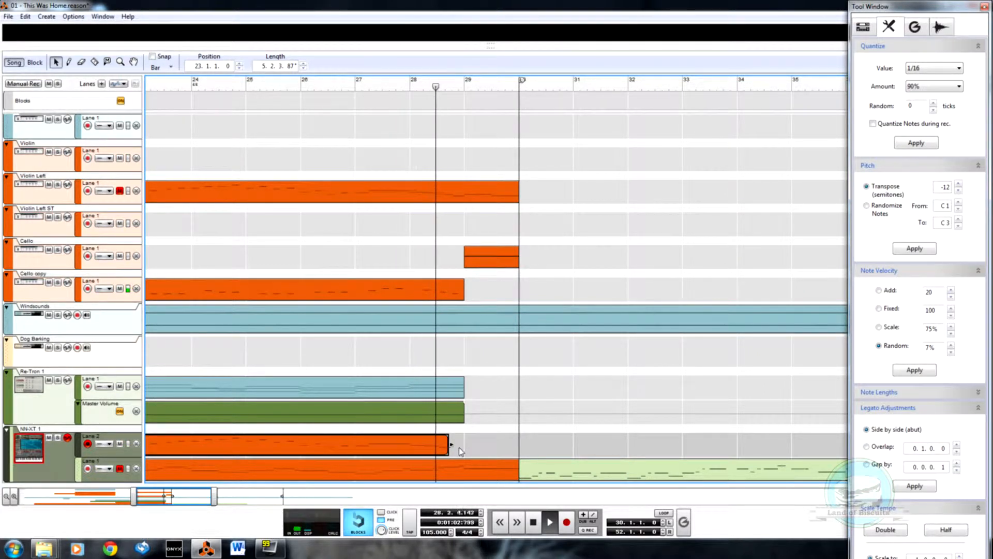
Step: Delete the notes from bar 28 onward in the NN-XT 1 Lane 2 clip and trim its end to just before bar 28
double_click(433, 452)
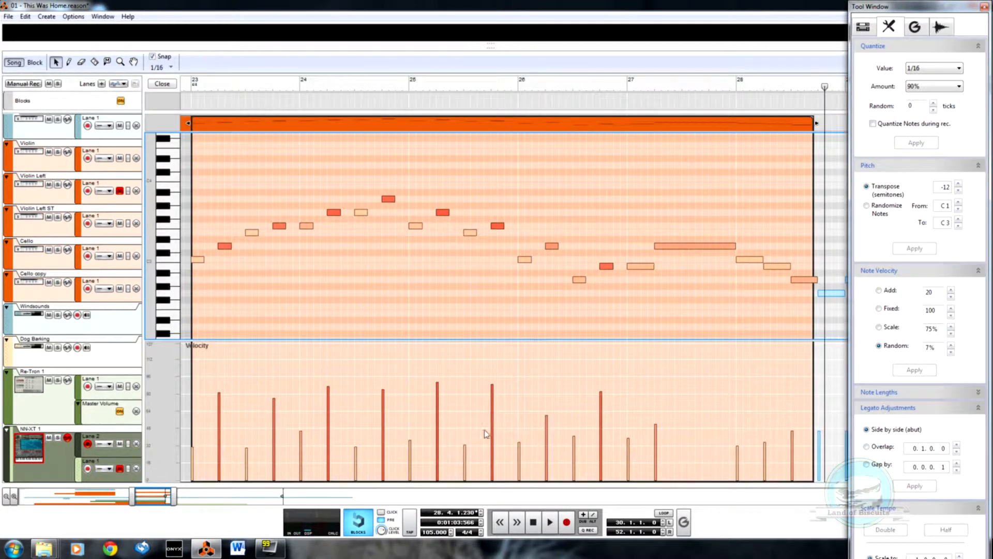
left_click_drag(741, 214, 895, 259)
key("Delete")
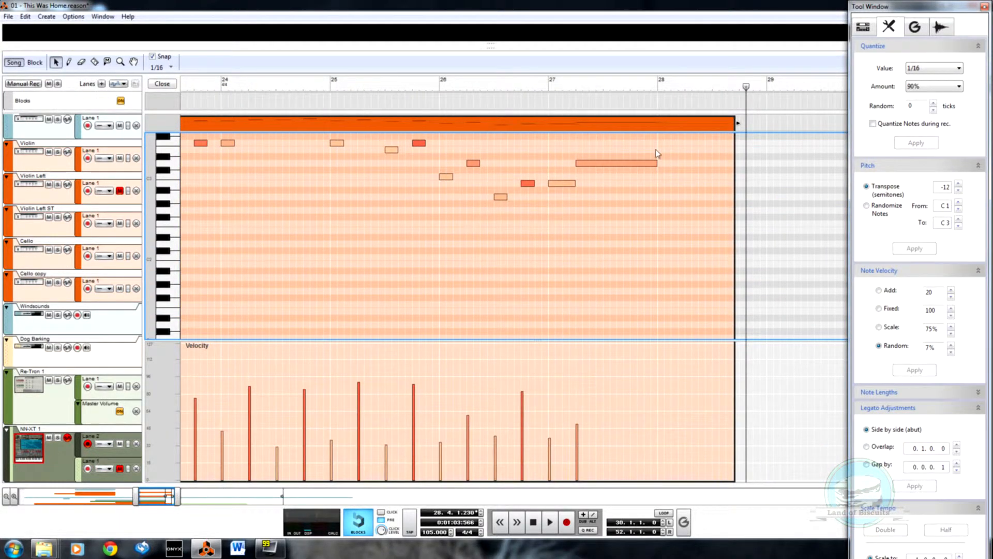
left_click_drag(738, 123, 658, 129)
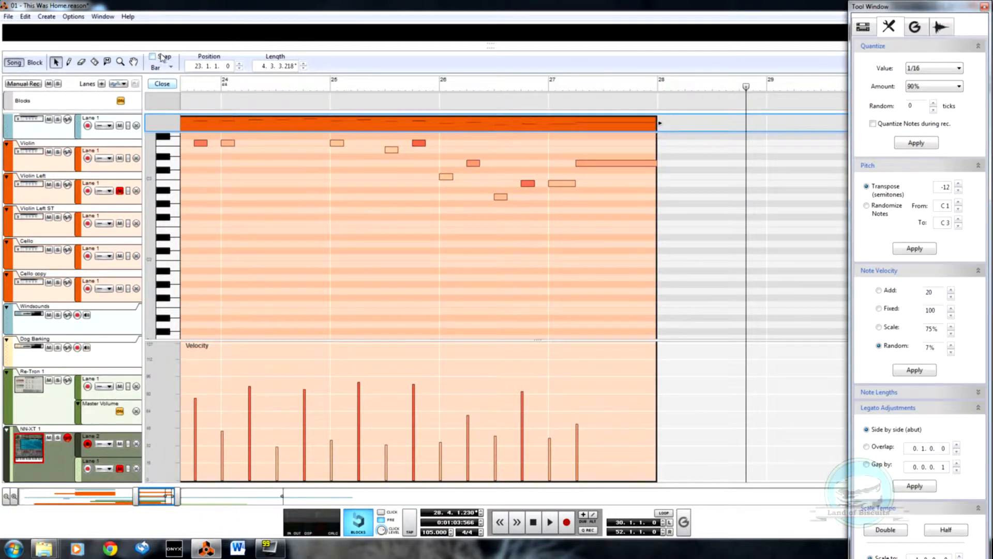
left_click(162, 83)
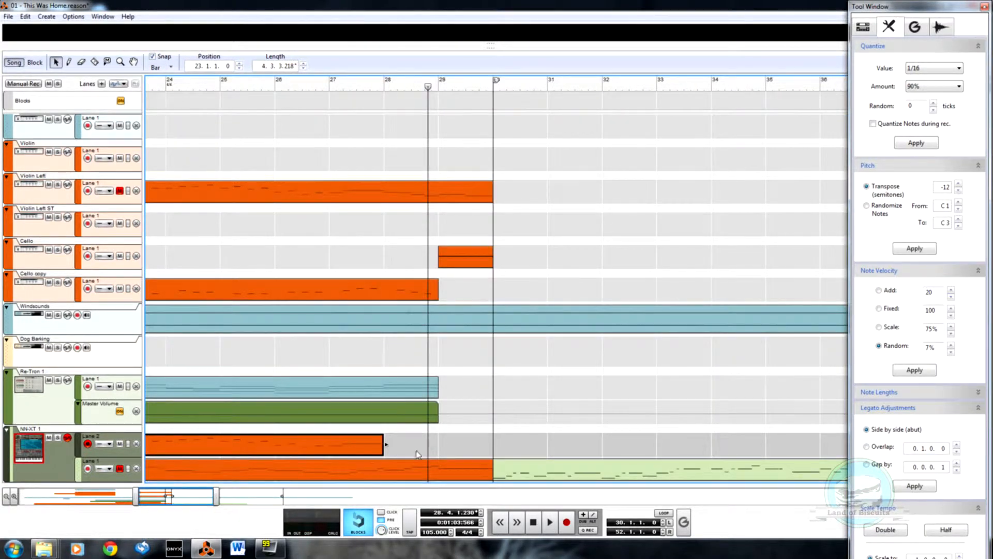
Step: Replace NN-XT 1 Lane 2 from bar 27 with a copy of Lane 1's three-bar section, and play it from bar 25
left_click(334, 448)
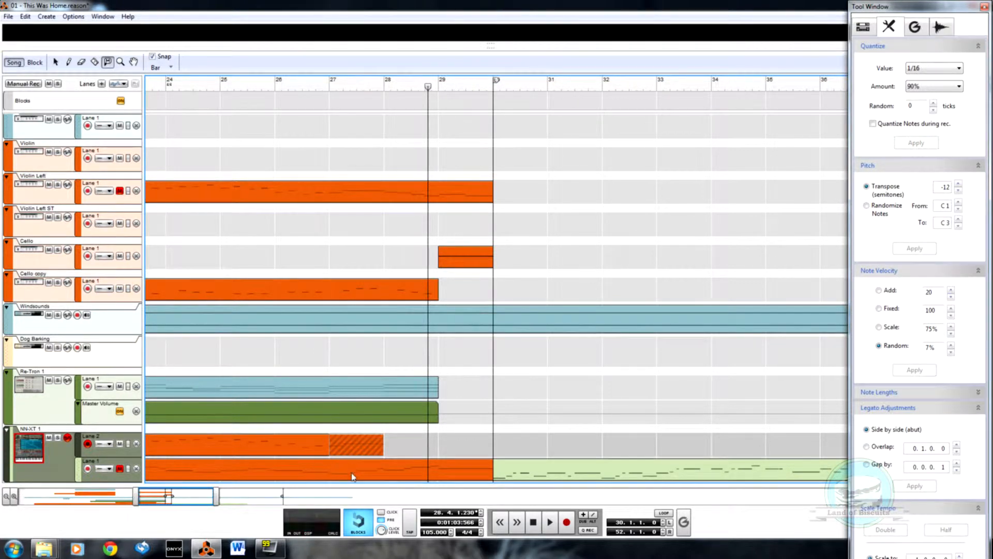
left_click_drag(375, 481, 378, 446)
left_click(262, 85)
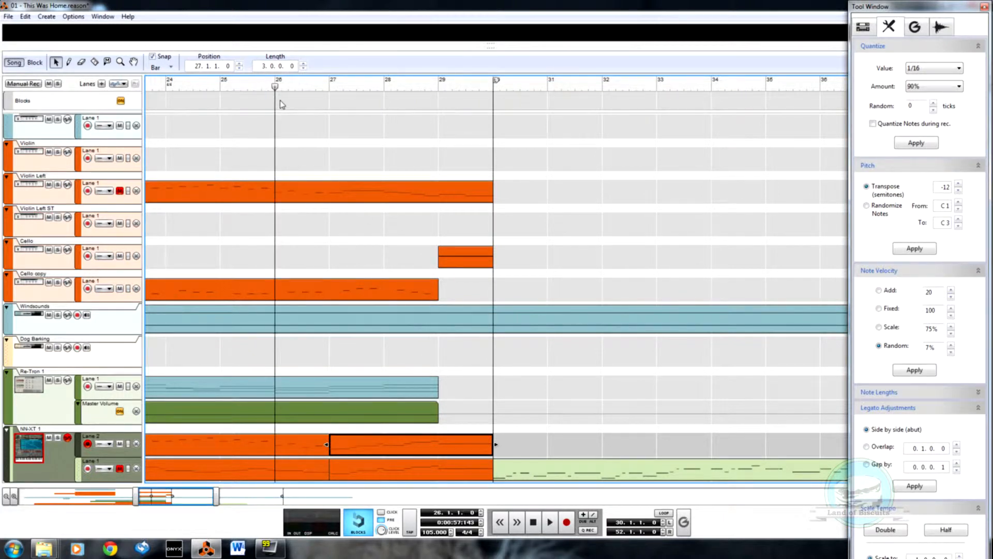
left_click_drag(279, 93, 232, 104)
left_click(222, 84)
key("space")
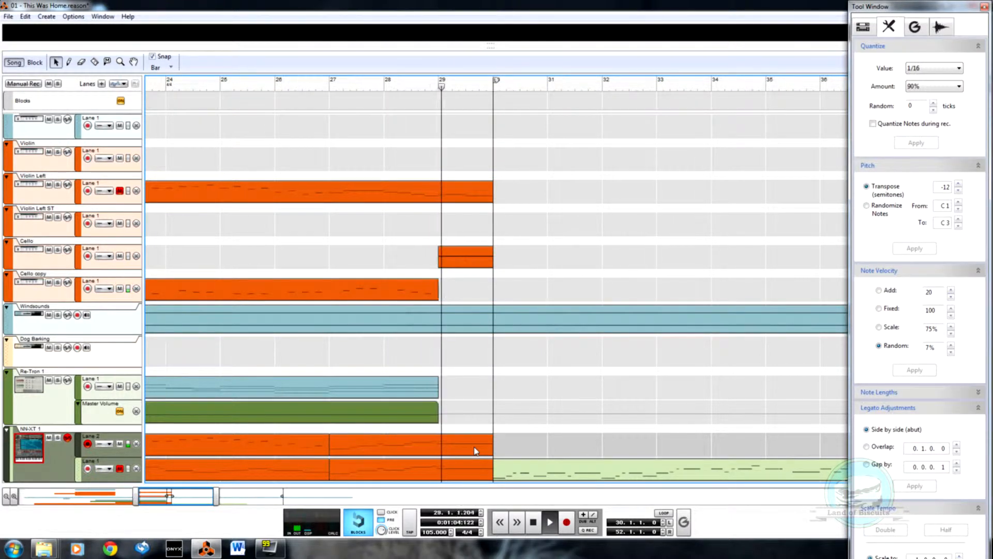
key("space")
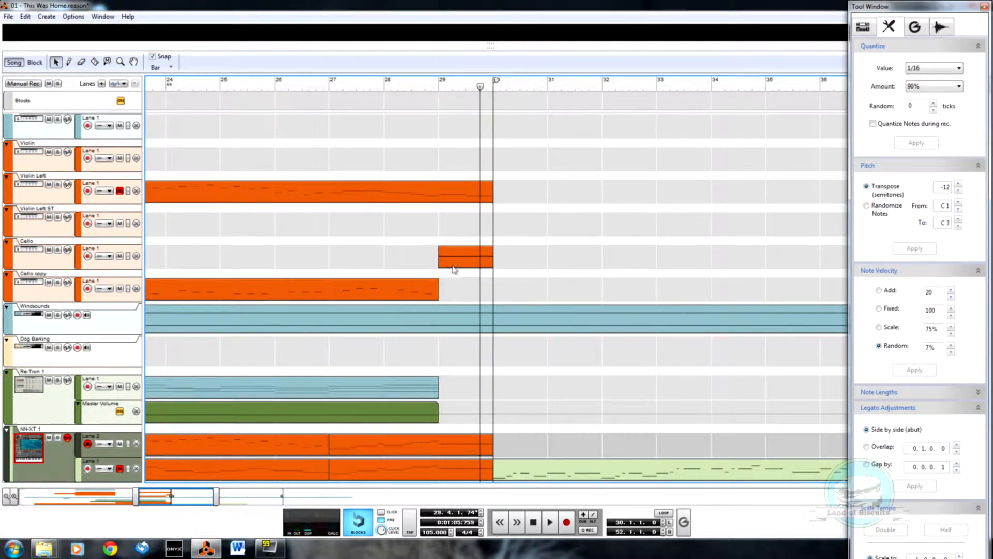
Step: Remove the one-bar Cello clip at bar 29
left_click(461, 266)
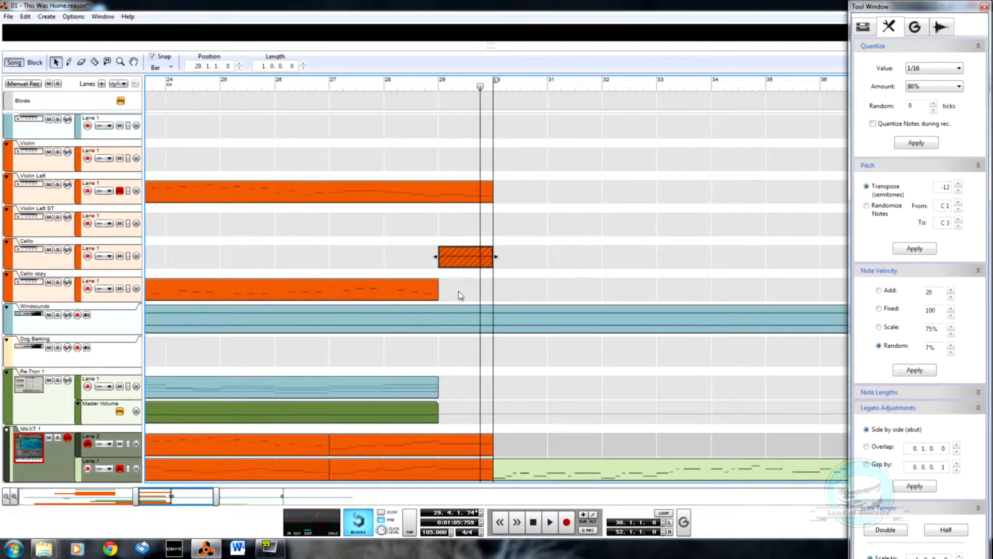
key("Delete")
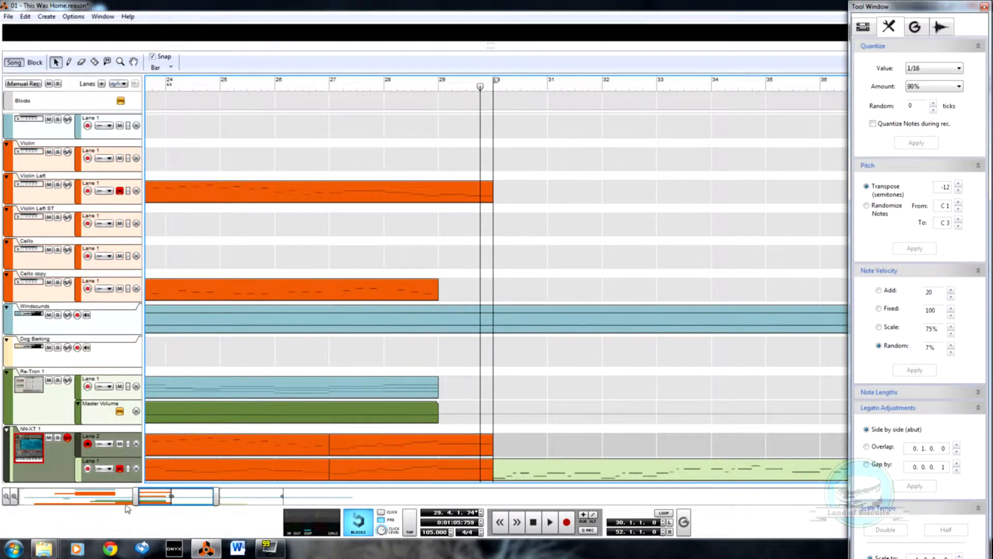
Step: Join the two four-bar NN-XT 1 Lane 1 clips spanning bars 19 to 27 into one clip
left_click_drag(137, 496, 88, 497)
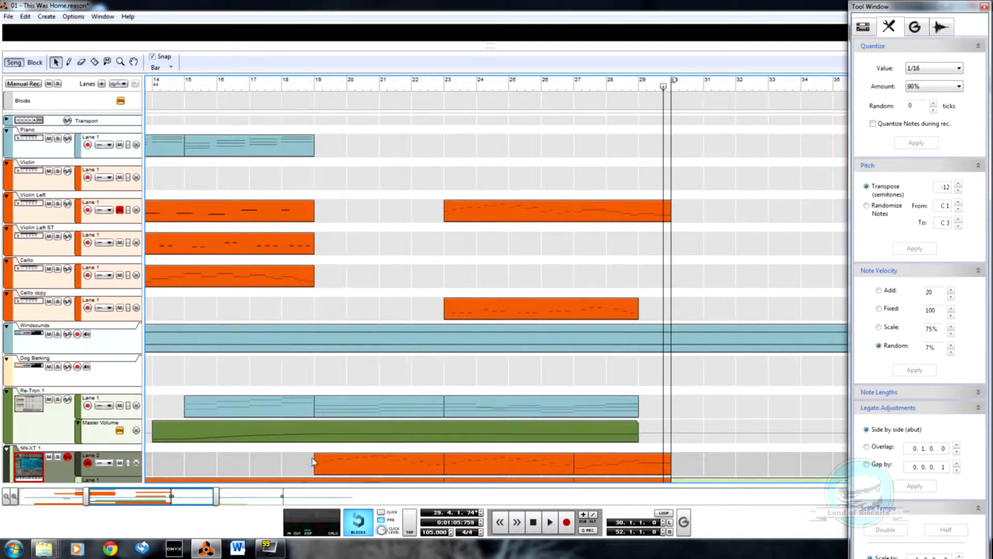
key("r")
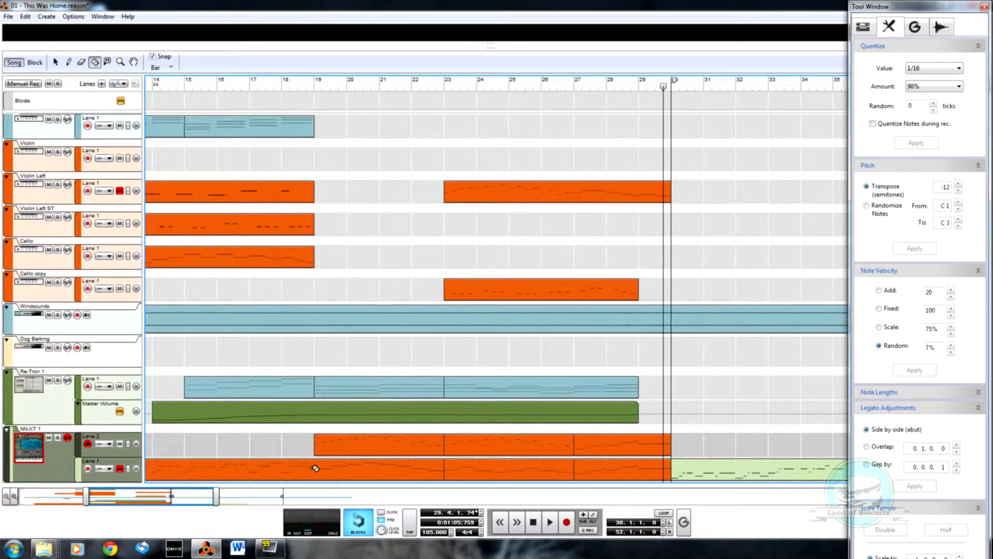
double_click(345, 477)
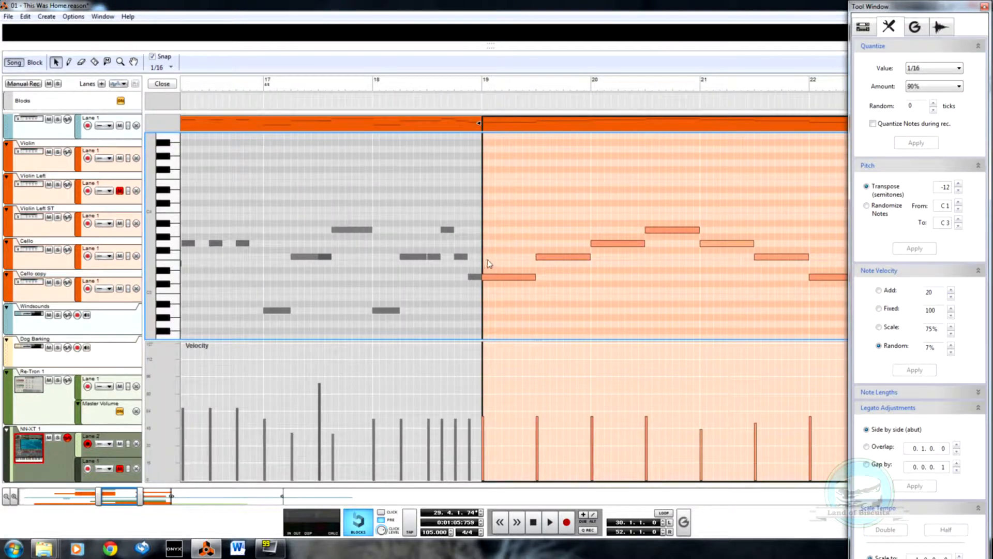
scroll(508, 266, "down", 3)
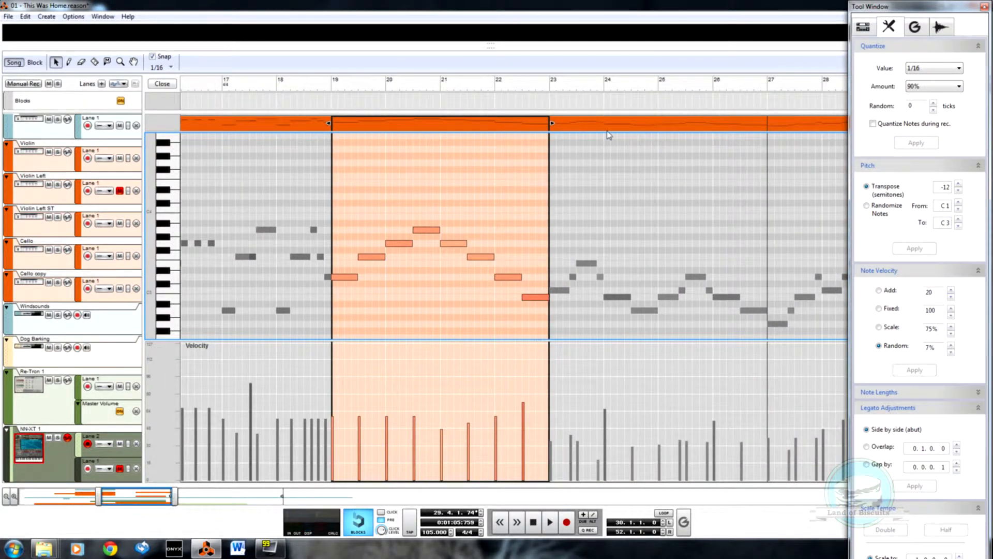
left_click(613, 125)
right_click(615, 124)
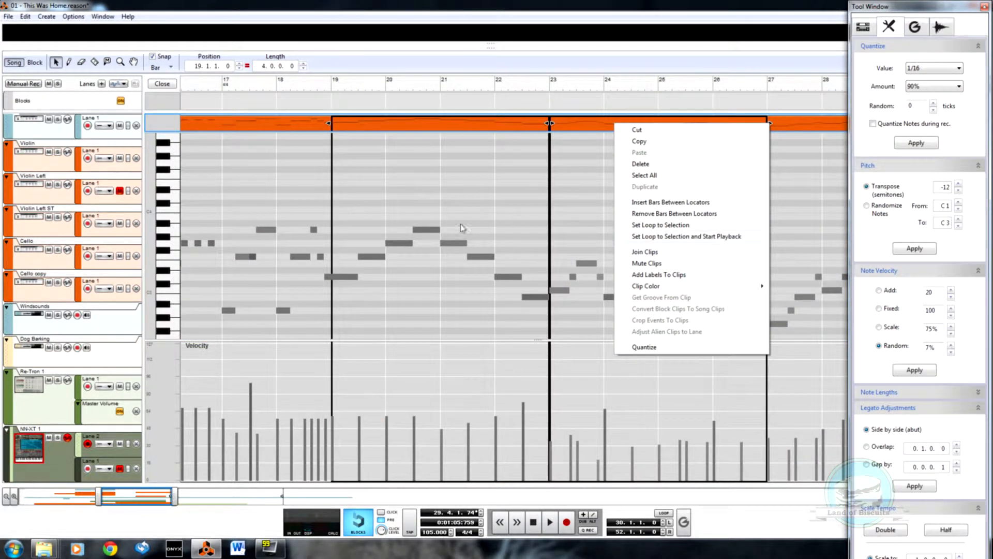
left_click(673, 257)
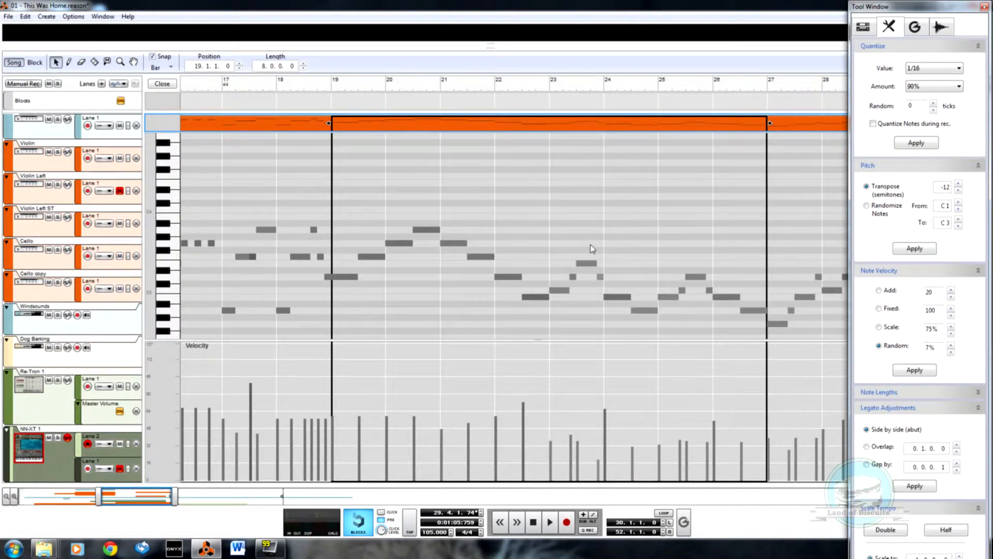
Step: Transpose all notes of the joined Lane 1 clip down 12 semitones twice and play from bar 17
right_click(591, 246)
double_click(388, 252)
left_click_drag(340, 207, 757, 326)
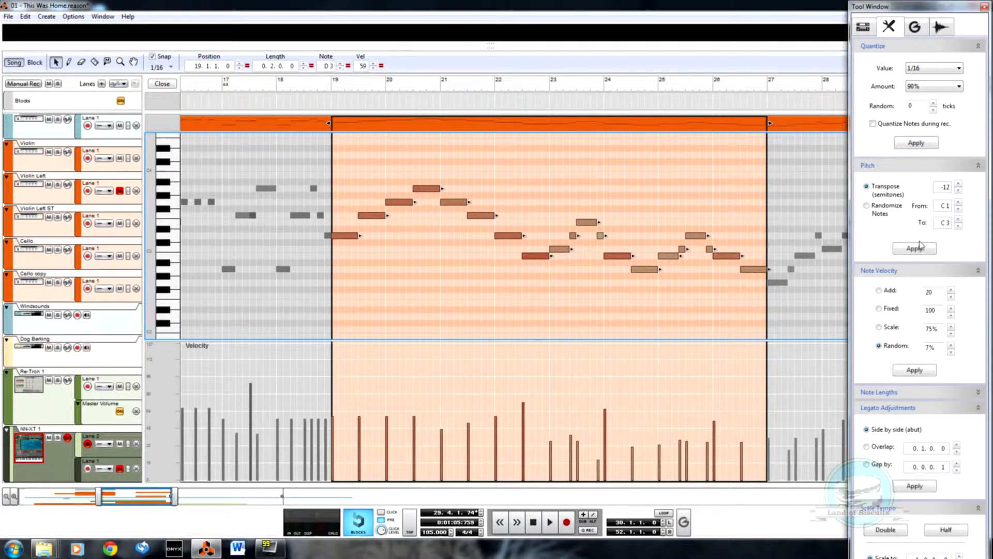
left_click(921, 248)
left_click(908, 250)
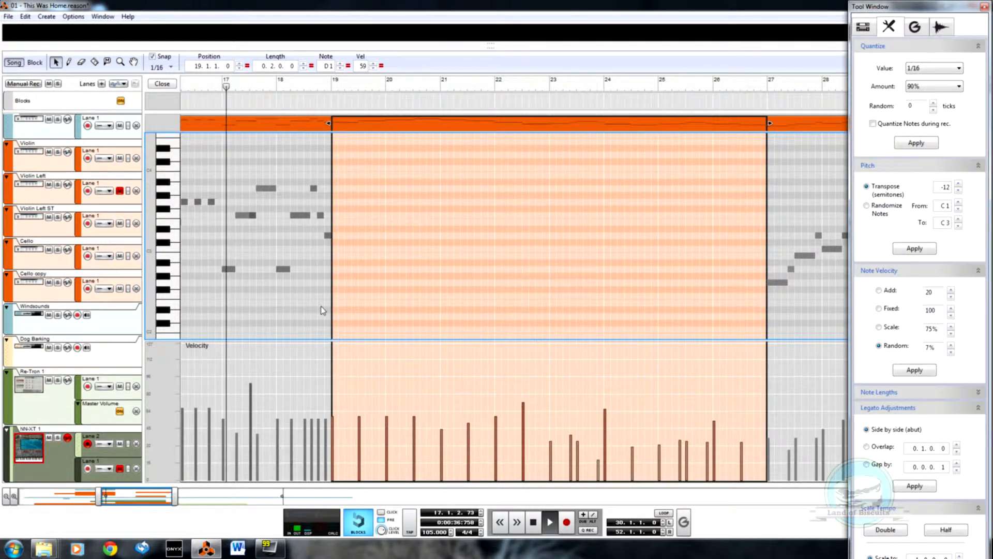
key("ctrl+e")
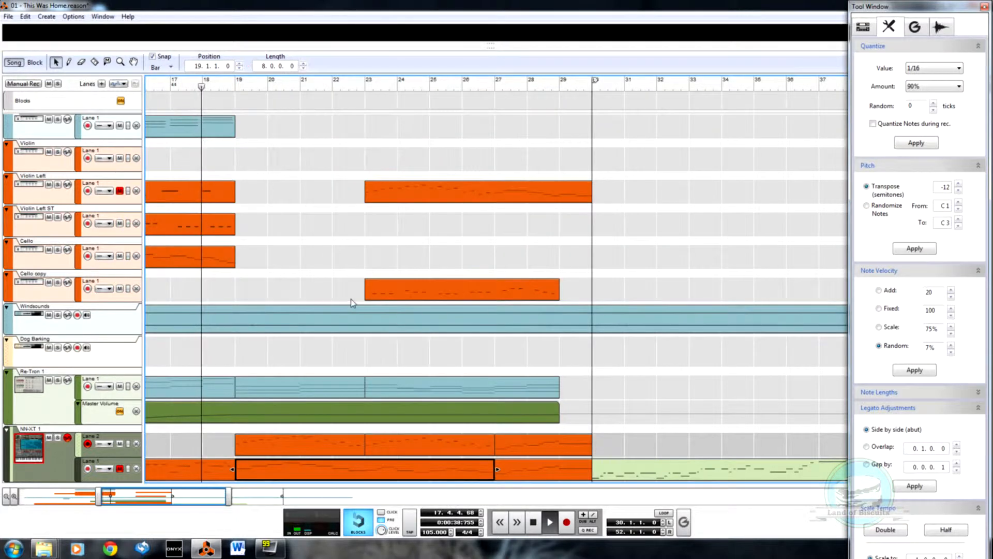
left_click(234, 401)
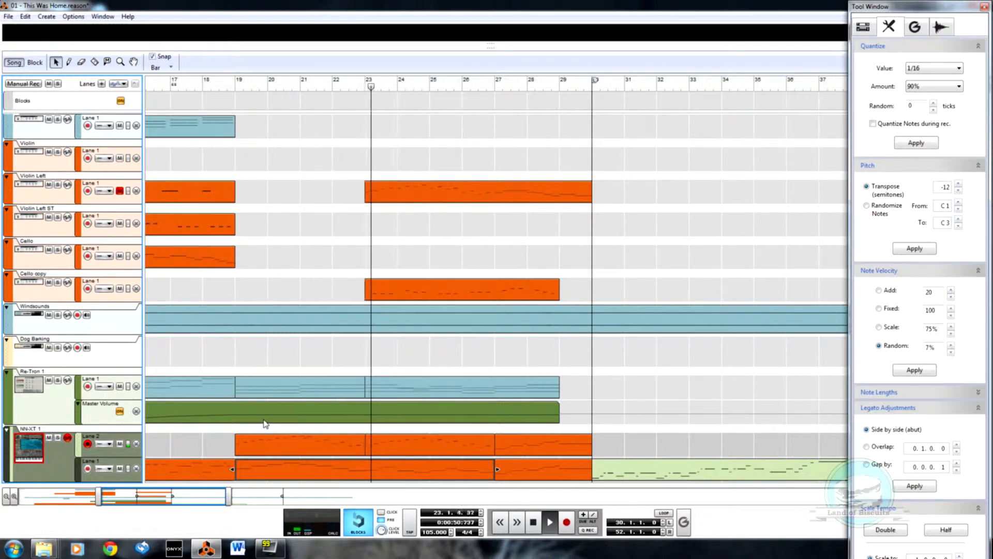
Step: Transpose the eight-bar Lane 1 clip at bar 19 up 12 semitones and play from bar 19
left_click(361, 475)
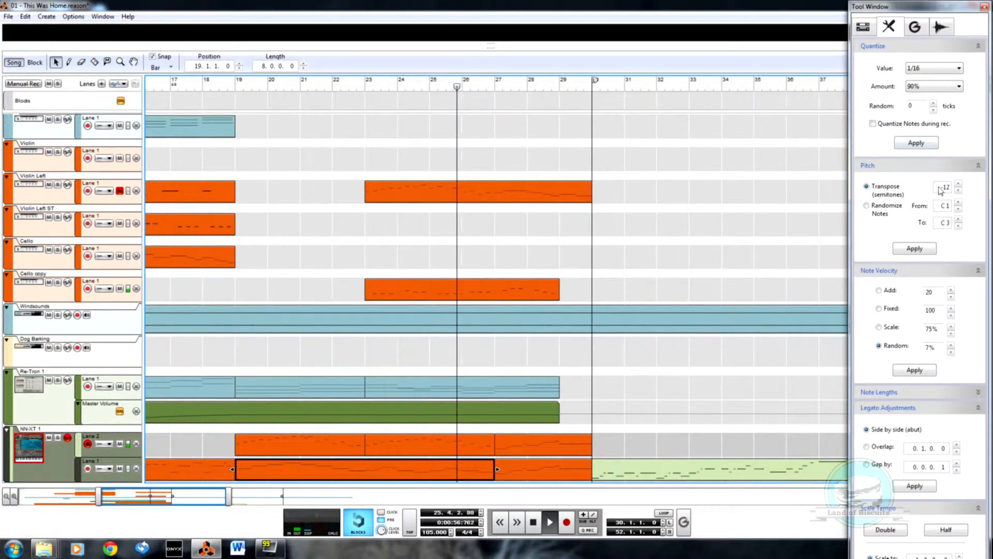
left_click(915, 249)
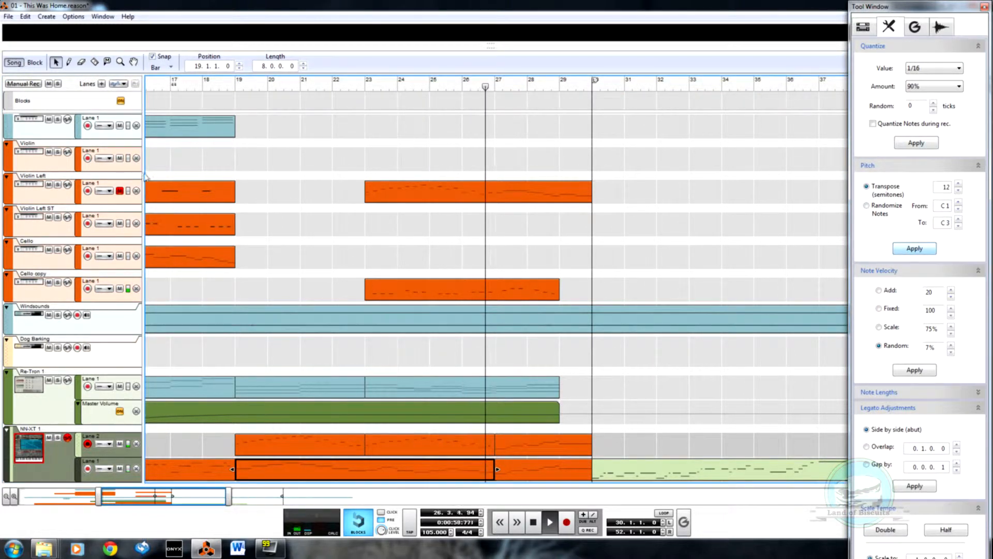
left_click(235, 84)
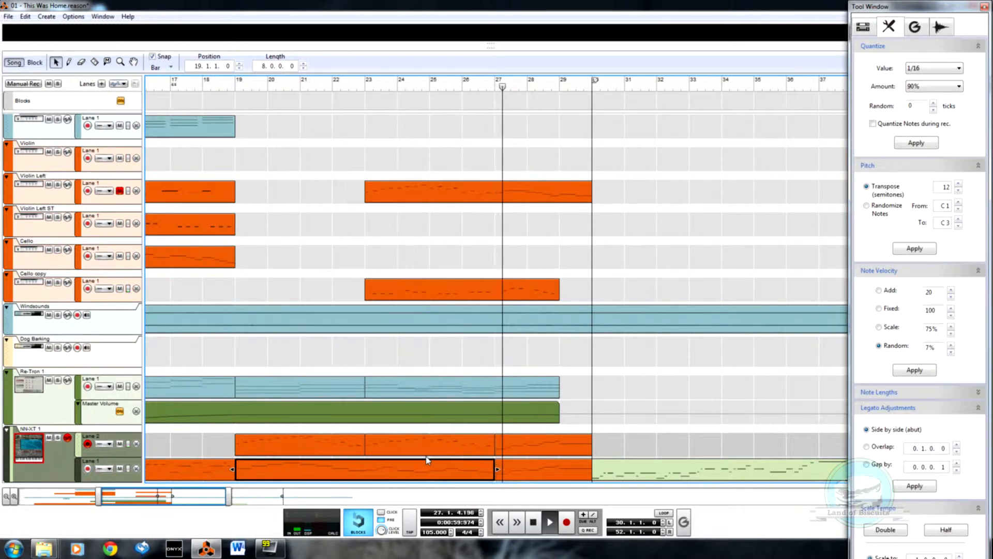
Step: Transpose the three-bar Lane 1 clip at bar 27 down 12 semitones and play it back from about bar 26
left_click(538, 470)
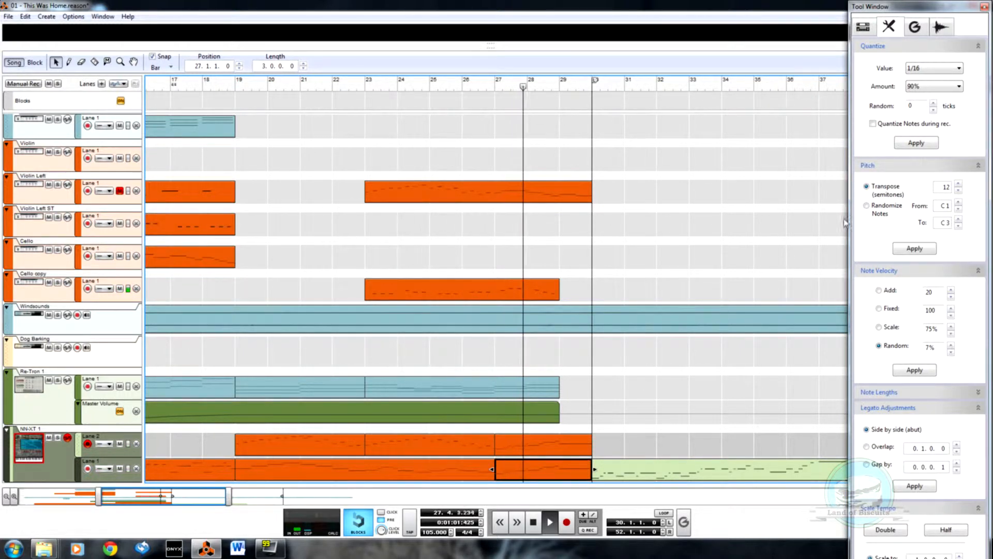
left_click(916, 249)
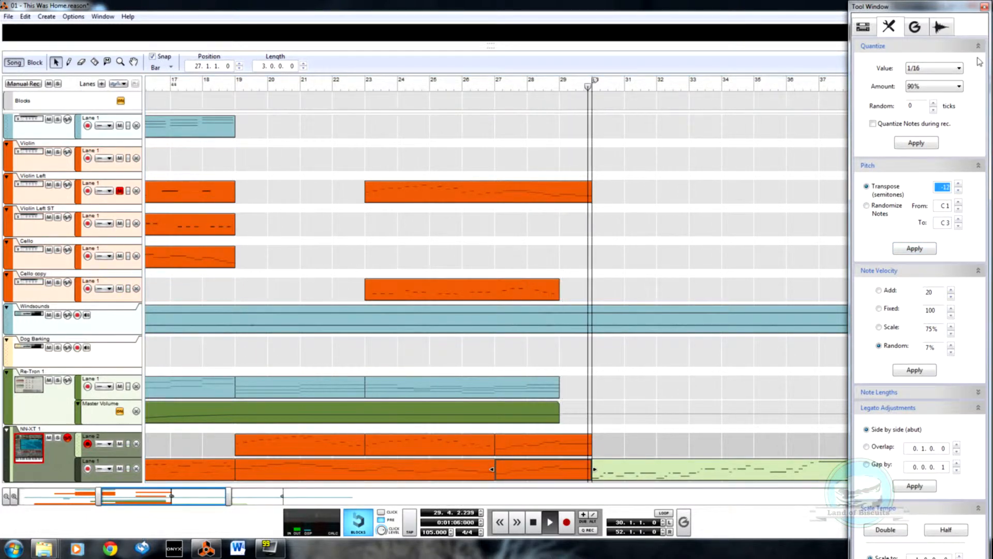
left_click(916, 249)
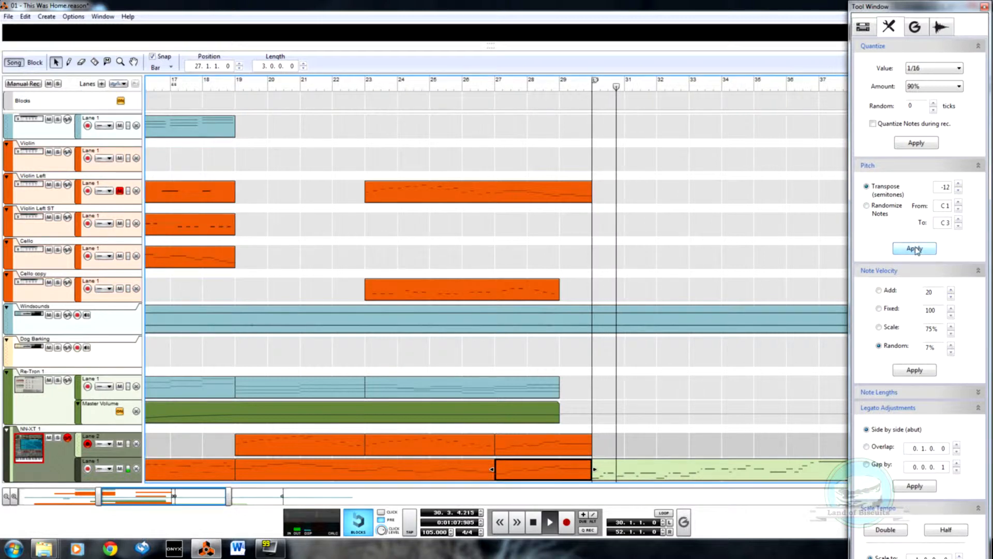
left_click(472, 87)
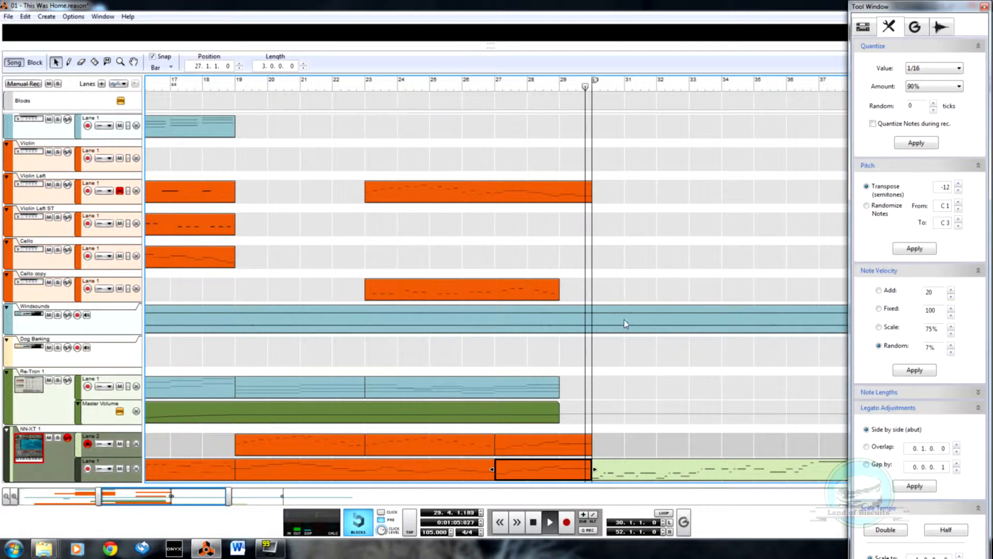
Step: Review the arrangement from bar 1 onward across all tracks, from Piano down to the NN-XT 1 lanes
left_click(93, 497)
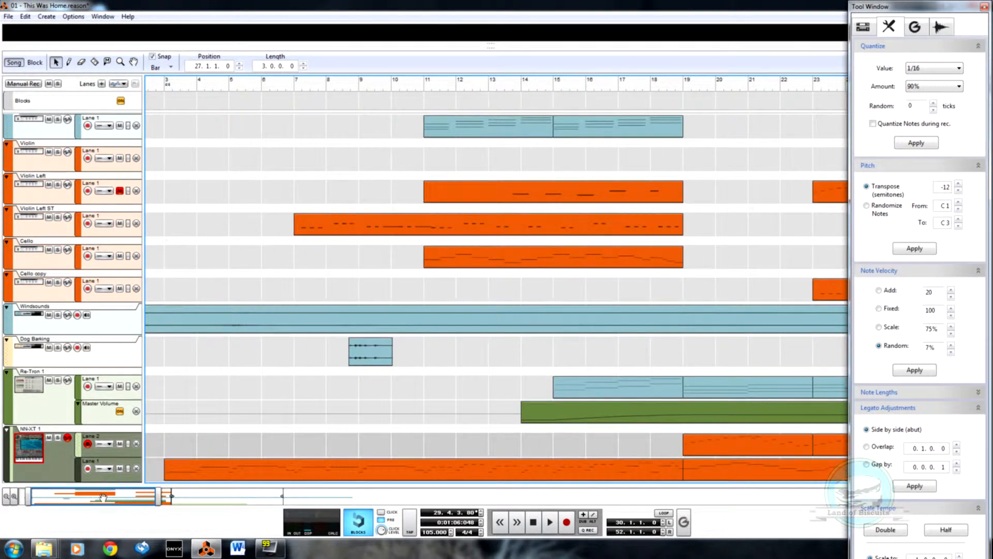
left_click_drag(149, 498, 70, 496)
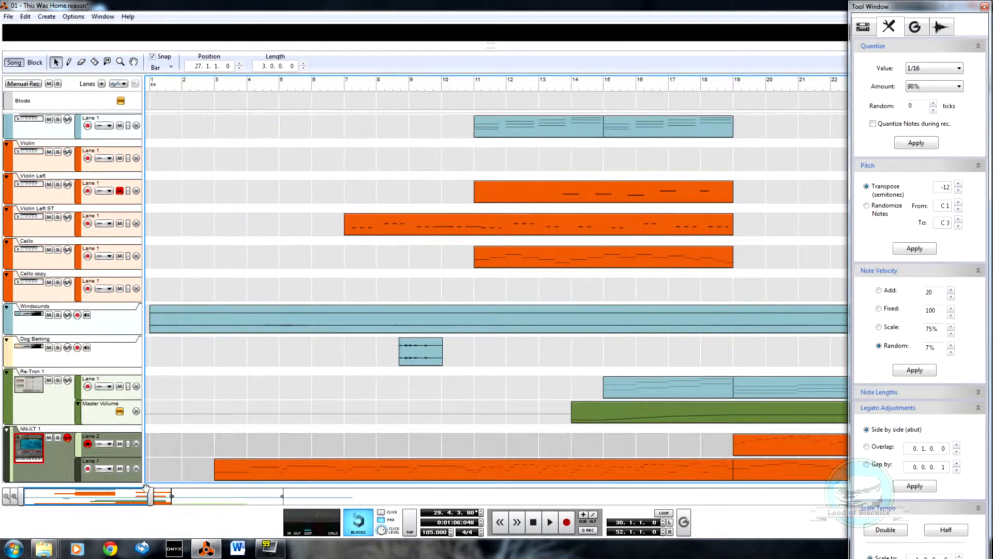
left_click_drag(151, 494, 318, 496)
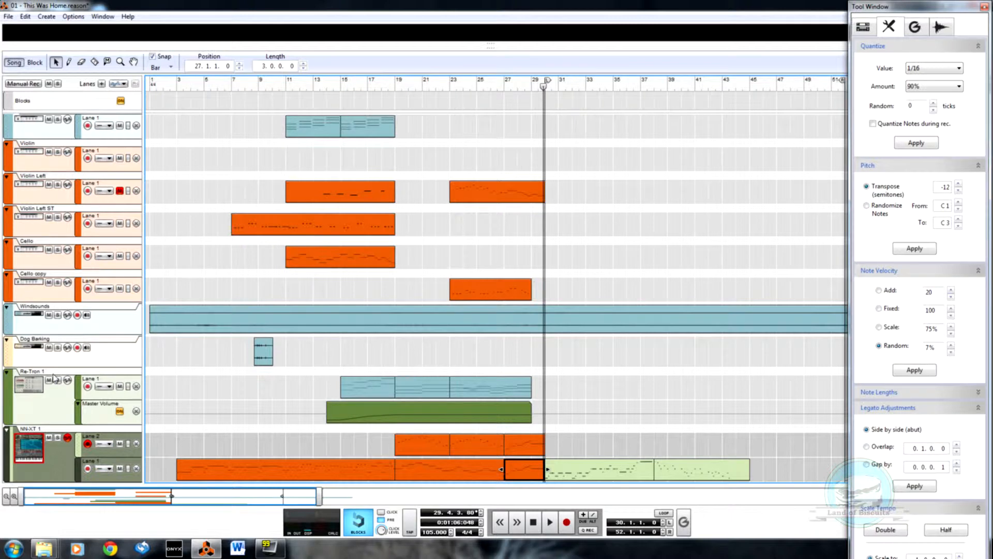
scroll(14, 233, "up", 1)
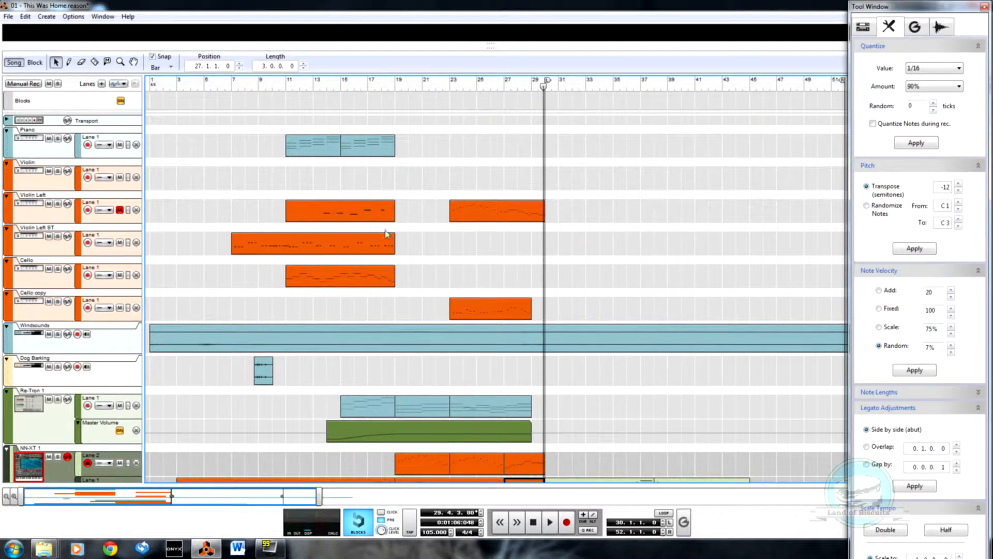
scroll(504, 213, "down", 1)
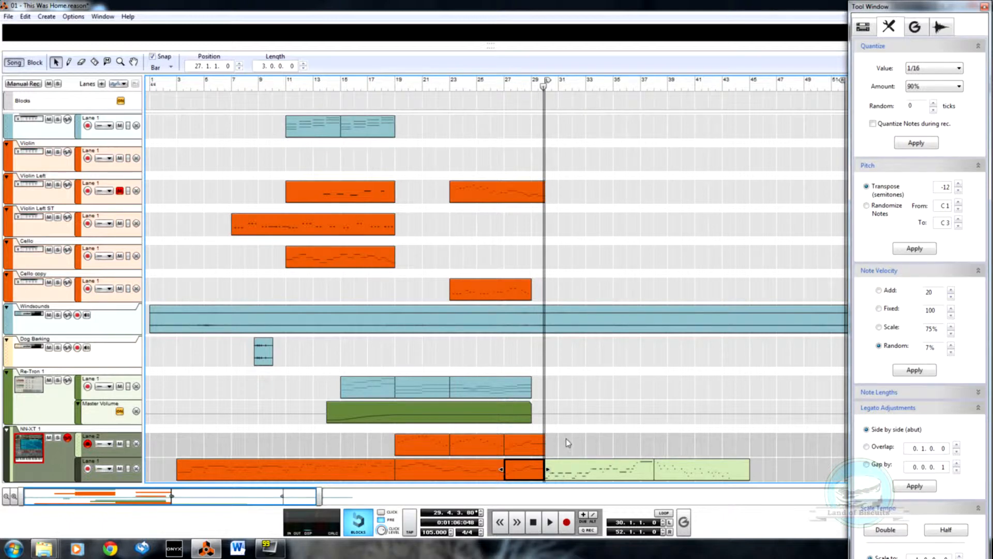
scroll(446, 403, "up", 1)
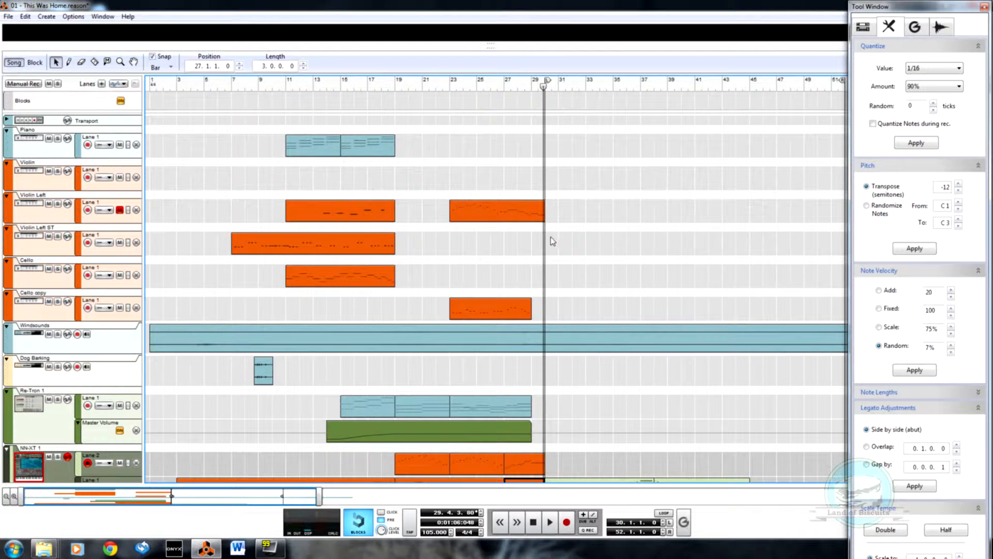
scroll(515, 221, "down", 1)
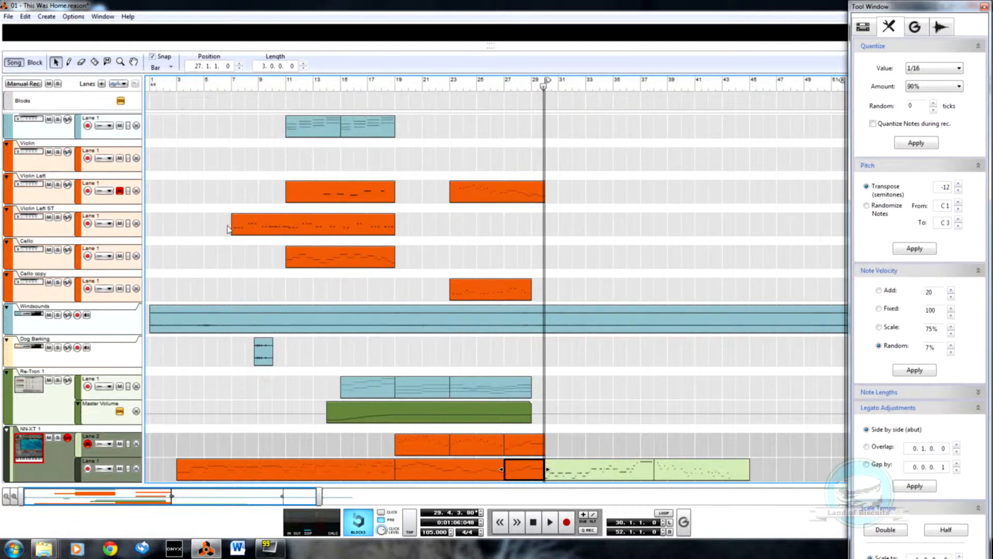
scroll(369, 168, "up", 1)
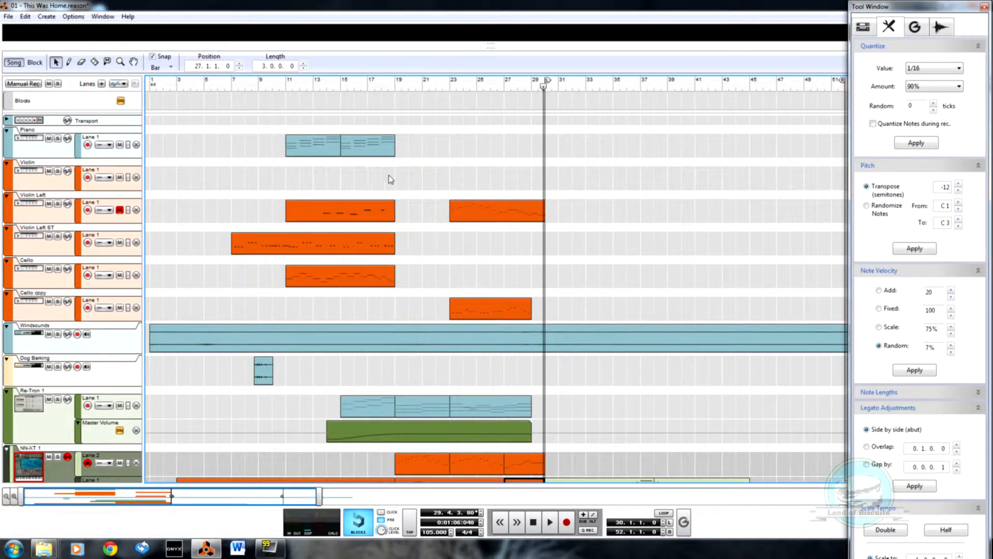
scroll(505, 252, "down", 1)
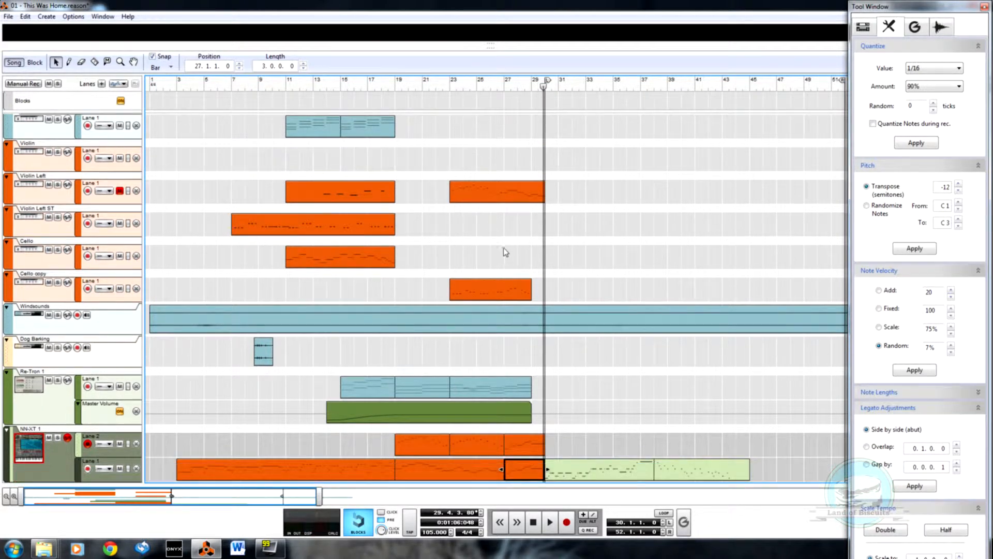
Step: Join the NN-XT 1 Lane 1 clips between bars 19 and 30 and copy the joined clip onto the Piano track at bar 19
right_click(476, 473)
left_click(494, 368)
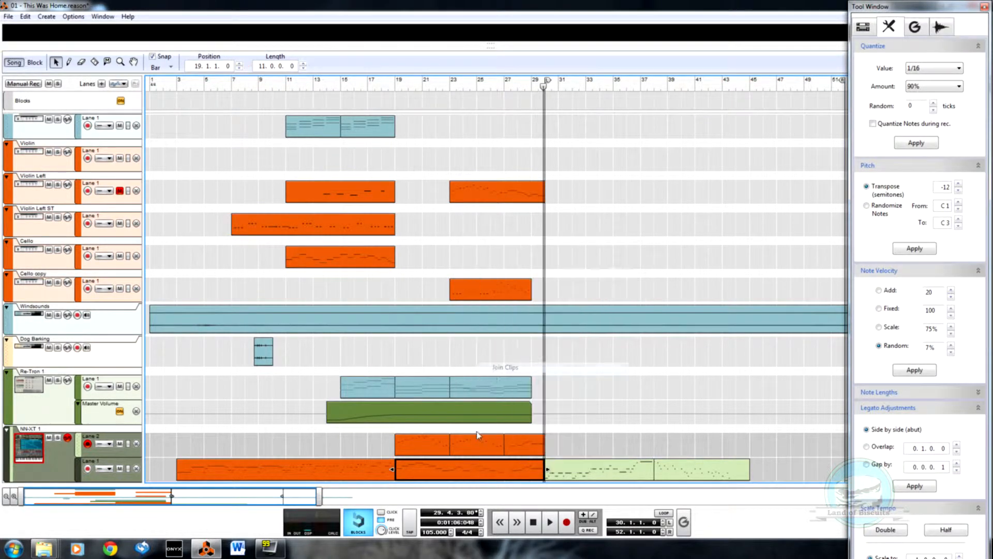
left_click_drag(465, 474, 472, 69)
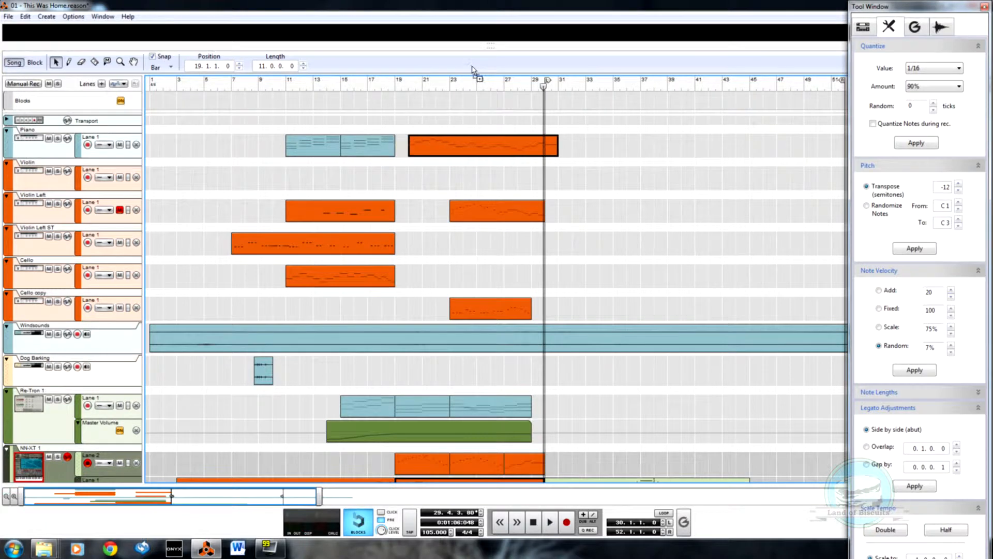
Step: Transpose all notes of the copied Piano clip down 12 semitones and play from just before bar 19
double_click(456, 146)
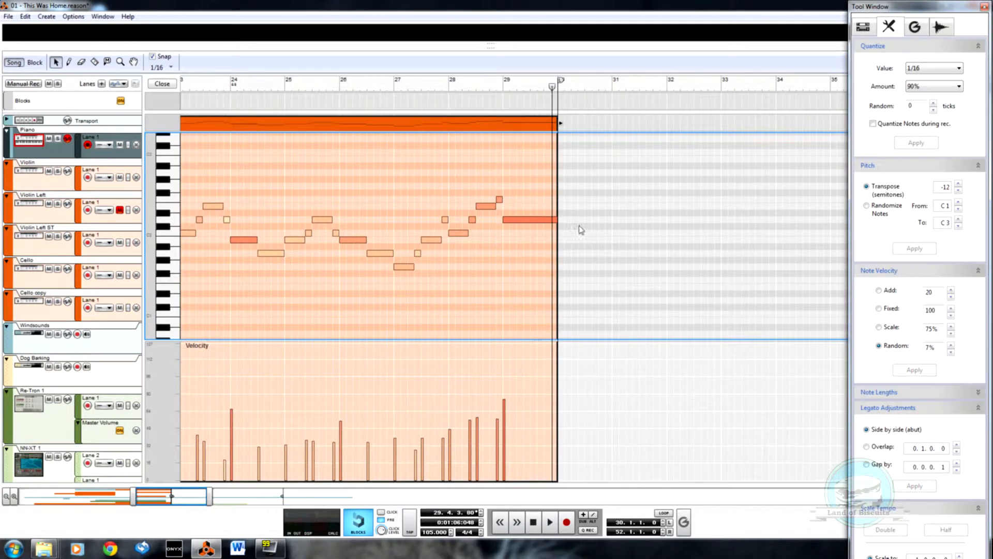
left_click_drag(604, 170, 156, 259)
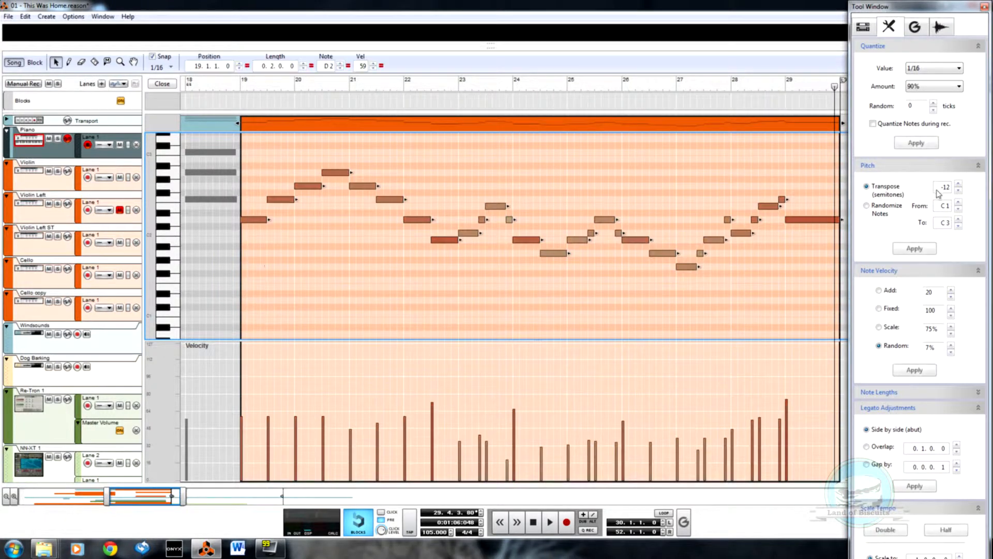
left_click(926, 249)
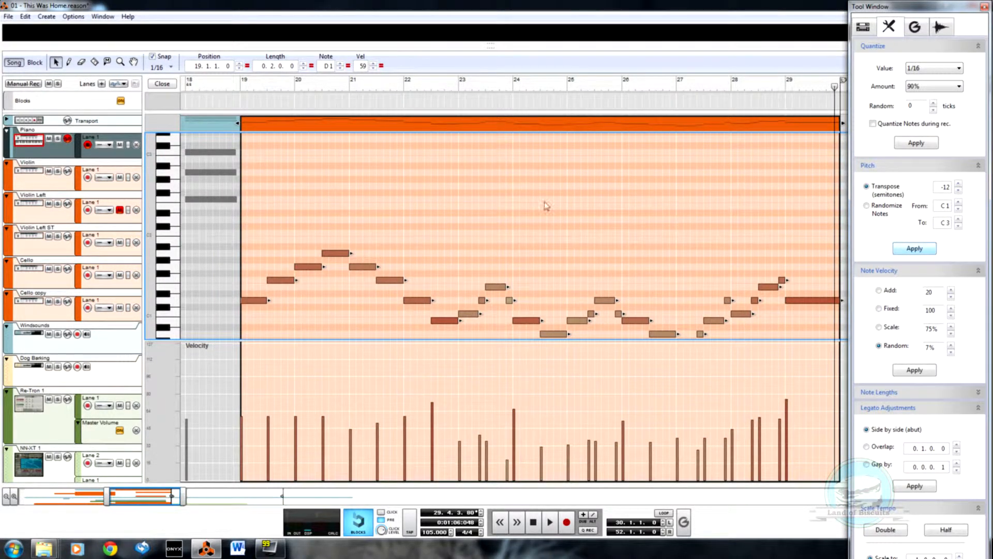
left_click(229, 86)
key("space")
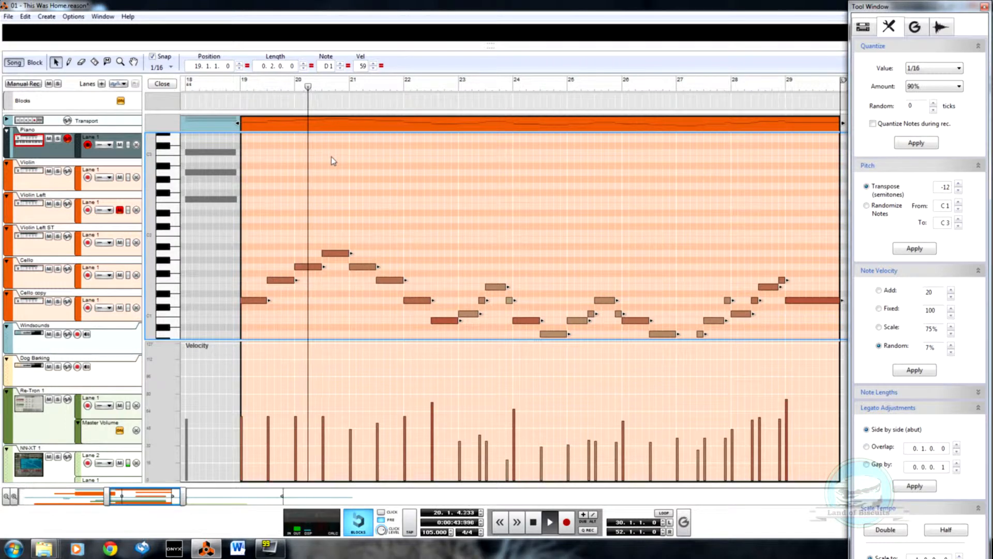
Step: Redraw the velocities of the Piano clip's notes from bar 19 to 30 at a low level of about 30
key("w")
left_click_drag(261, 441, 789, 449)
key("q")
scroll(504, 242, "down", 3)
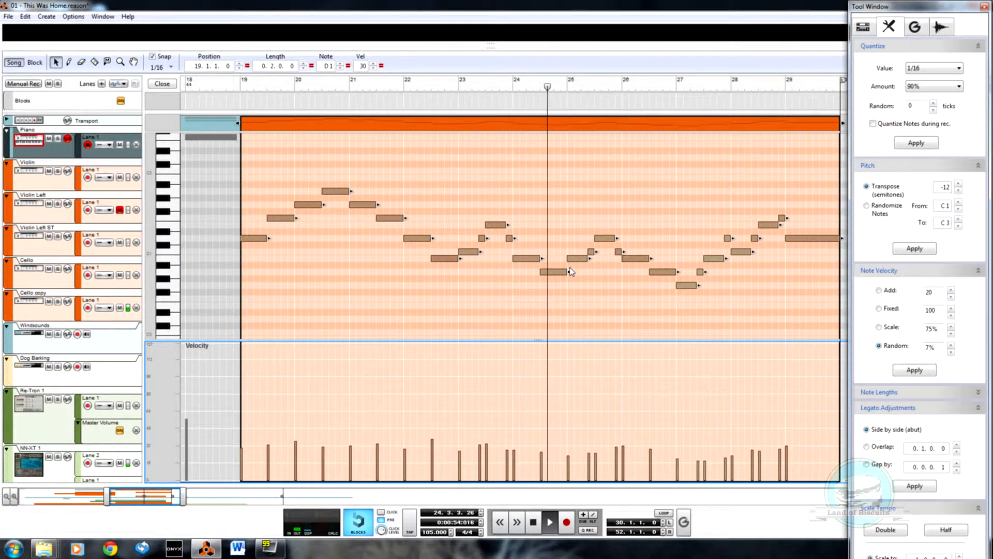
Step: Set all notes of the Piano clip to a fixed length of 0.0.1.4 and play from just before bar 19
left_click_drag(242, 147, 847, 339)
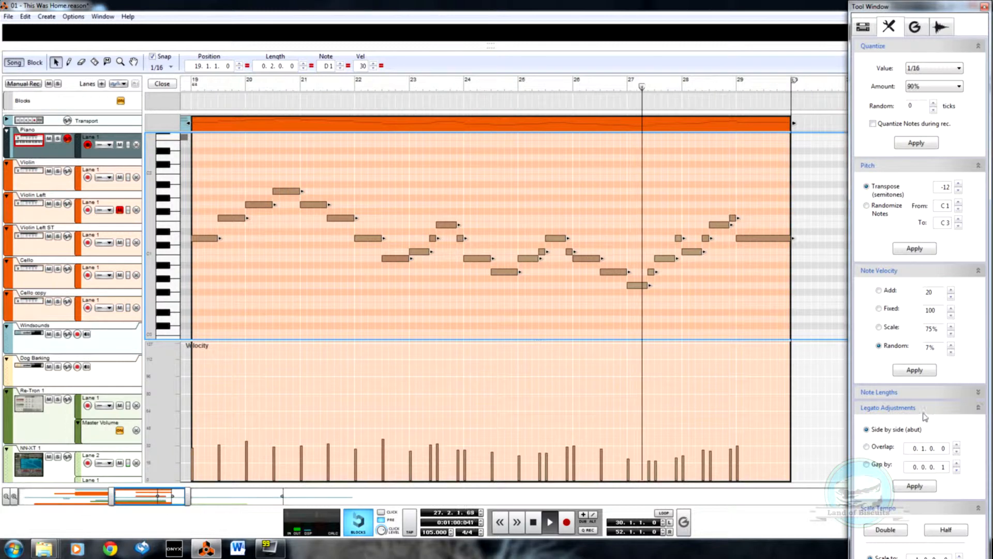
left_click(978, 409)
left_click(978, 391)
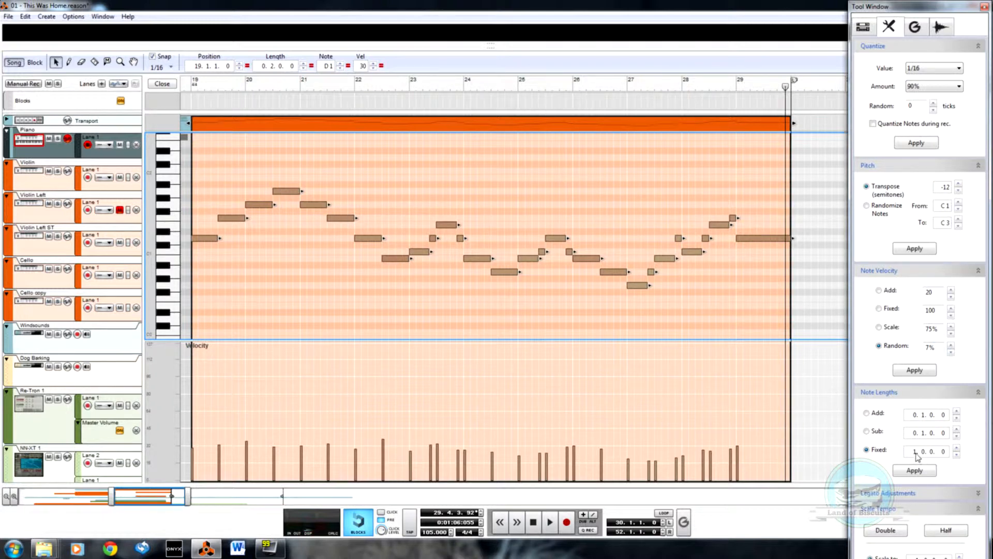
left_click_drag(916, 454, 916, 470)
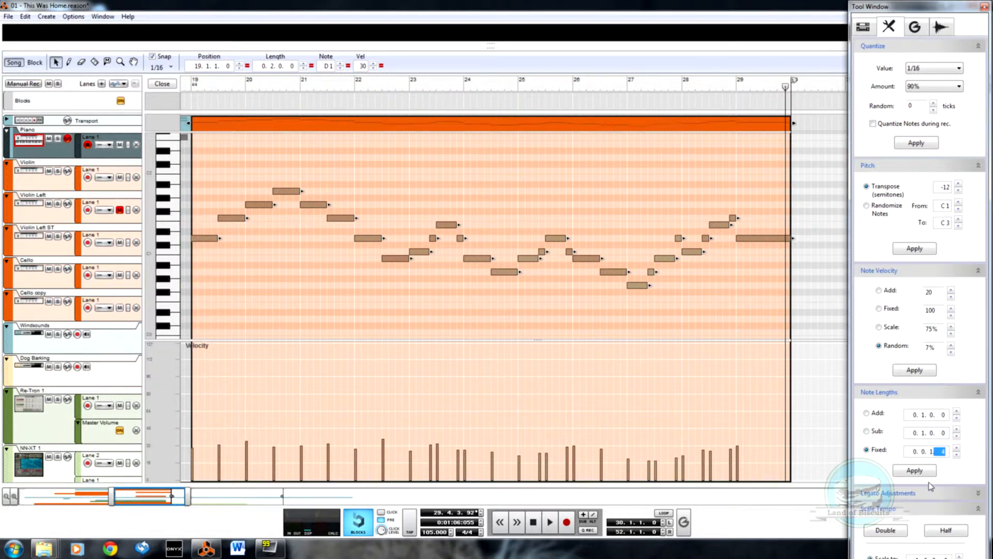
left_click(914, 472)
left_click(187, 90)
key("space")
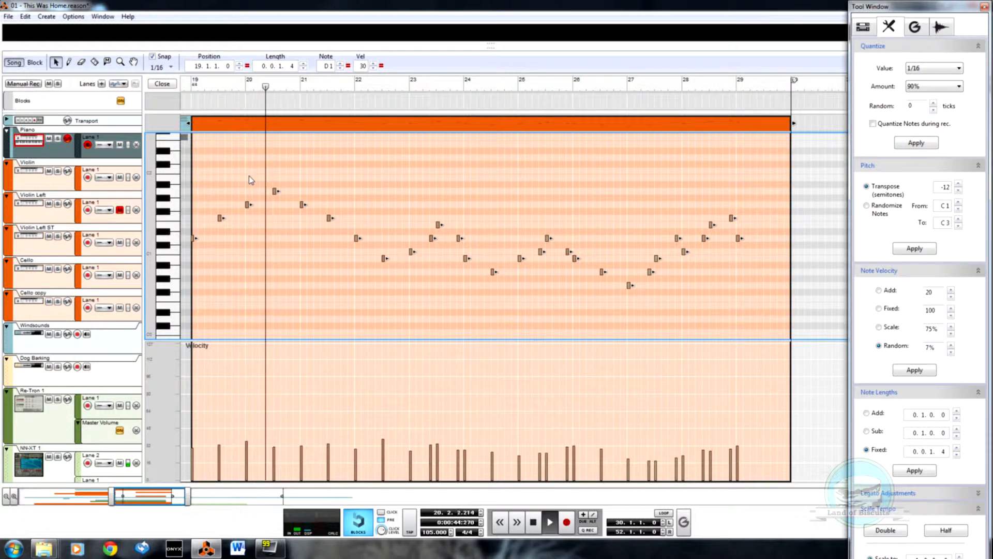
left_click(162, 83)
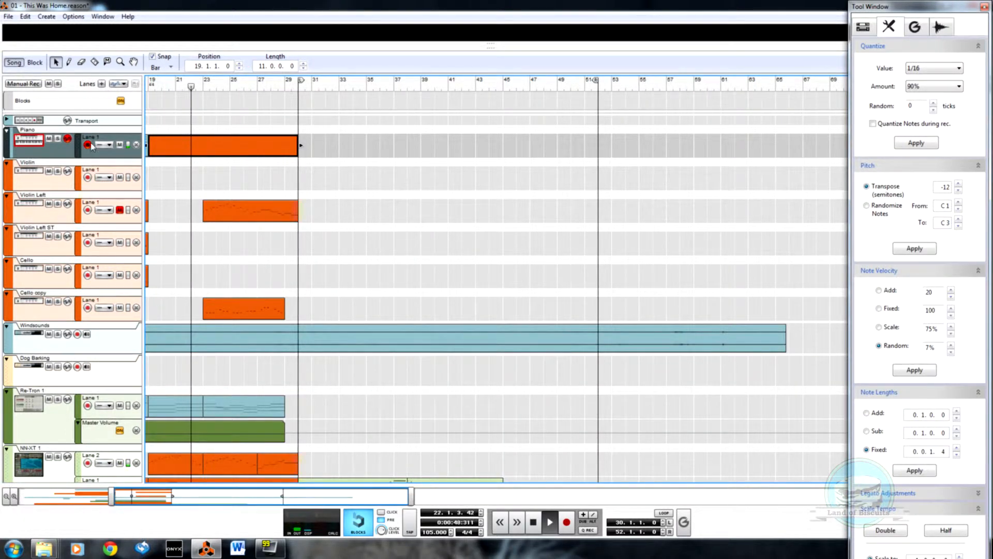
Step: Add a Sustain Pedal automation lane to the Piano track and draw an automation clip on it from bar 19 to 30
right_click(192, 150)
left_click(115, 94)
left_click(118, 83)
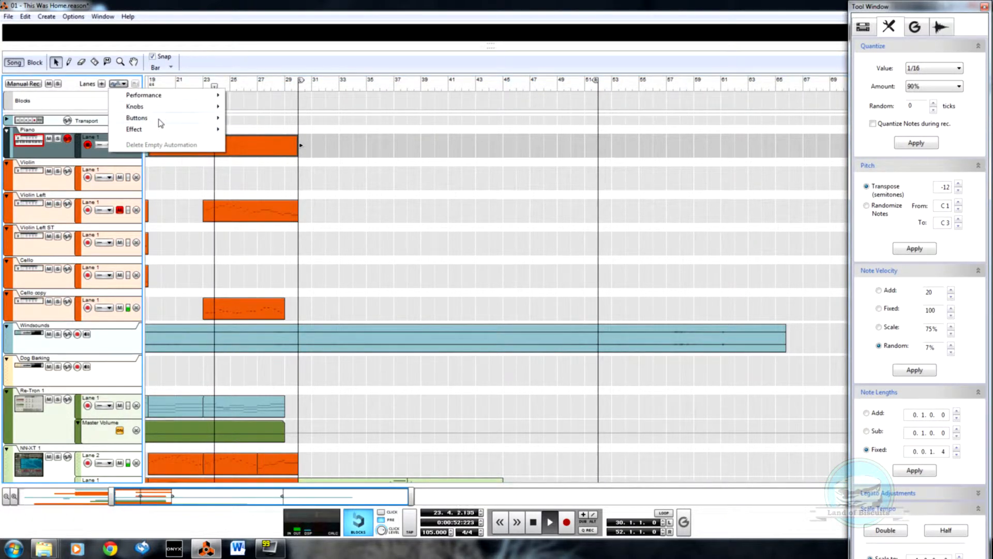
mouse_move(187, 102)
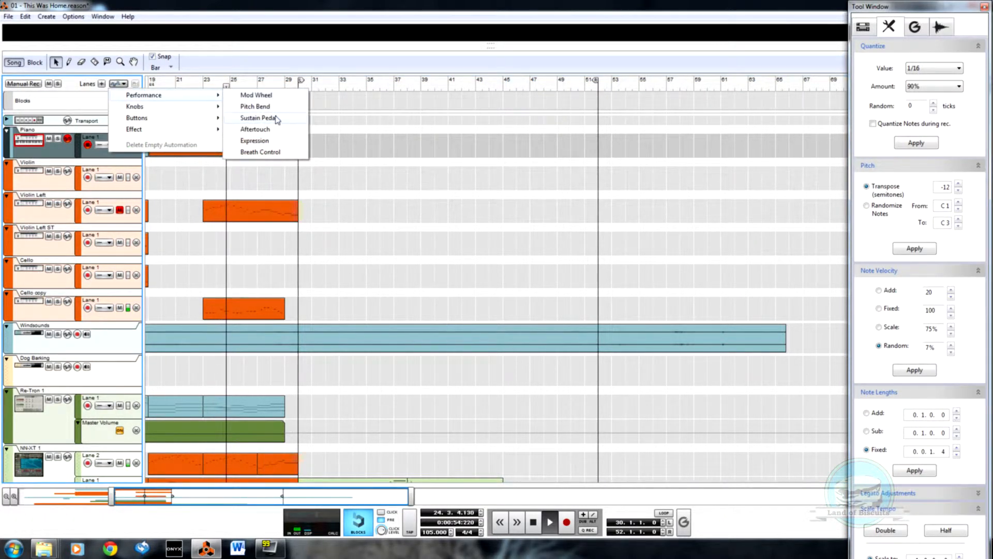
left_click(277, 118)
key("w")
left_click_drag(150, 168, 290, 172)
key("q")
Step: Add a point with value 127 at 27.4.4 in the Piano's Sustain Pedal clip
double_click(283, 179)
key("w")
left_click(273, 162)
key("q")
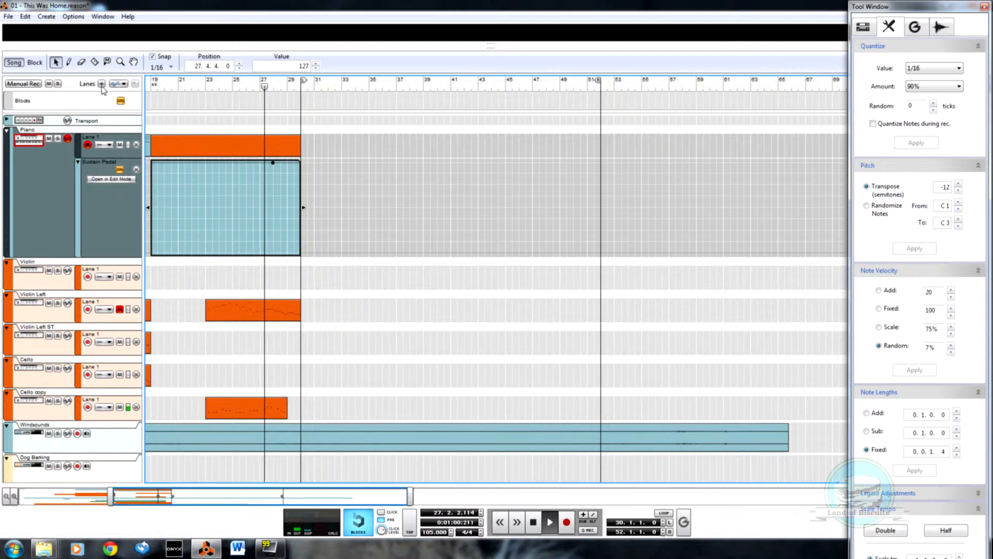
double_click(310, 173)
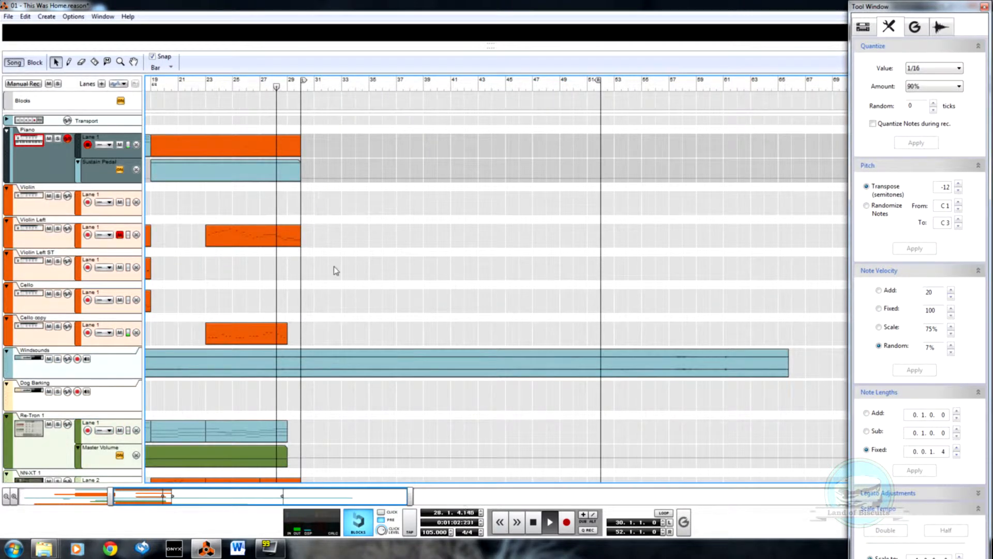
Step: Try stepped lower values in the Sustain Pedal clip, with points of 35 at 28.1.4 and 38 at 22.3.3
double_click(265, 172)
key("w")
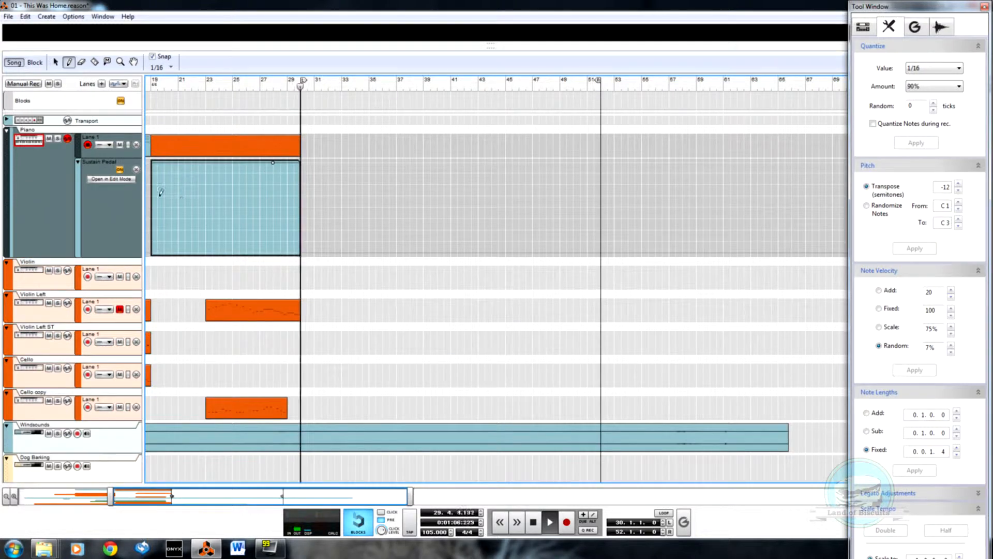
key("q")
left_click_drag(273, 163, 277, 228)
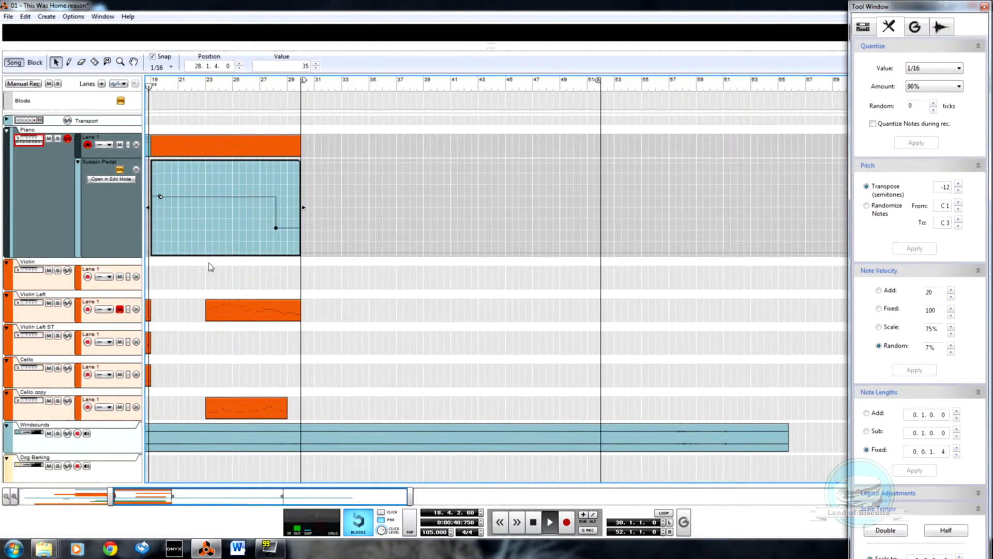
left_click_drag(161, 198, 201, 229)
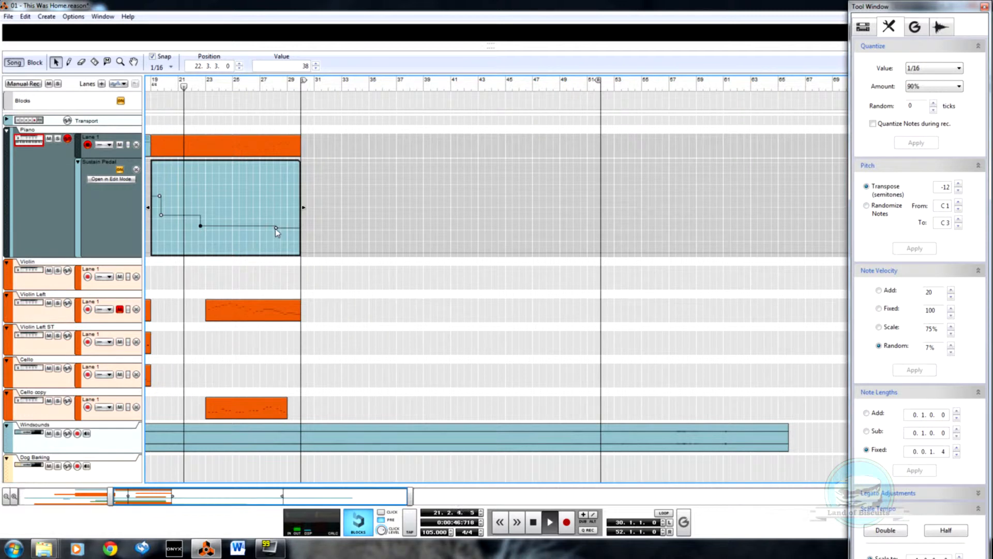
Step: Stop playback and delete all automation points from the Sustain Pedal clip
left_click(388, 287)
left_click_drag(148, 189, 387, 284)
key("space")
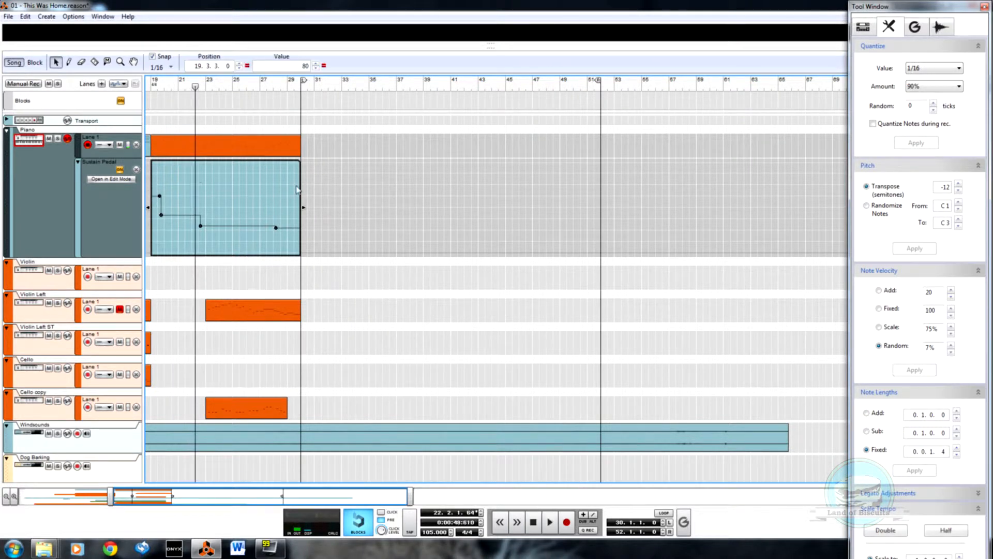
key("Delete")
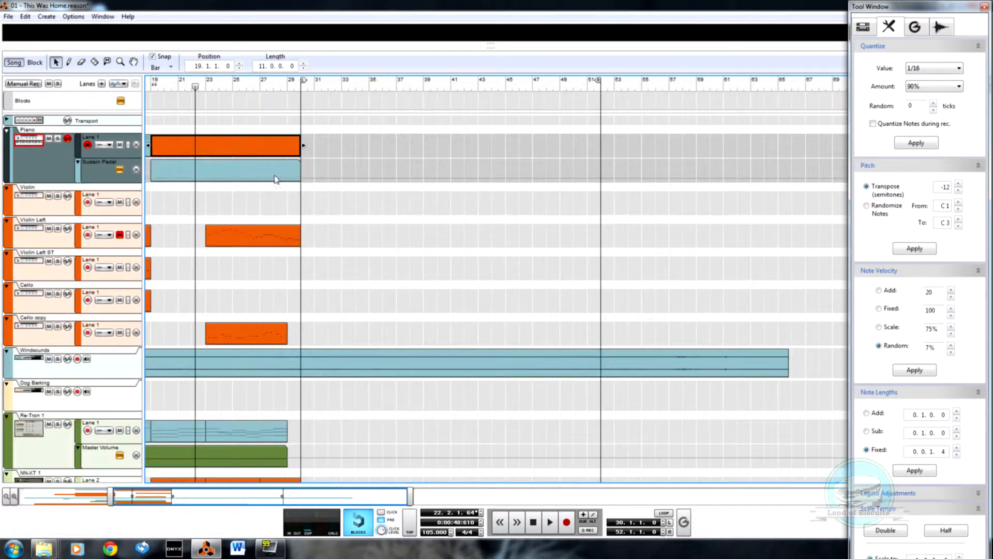
left_click(276, 176)
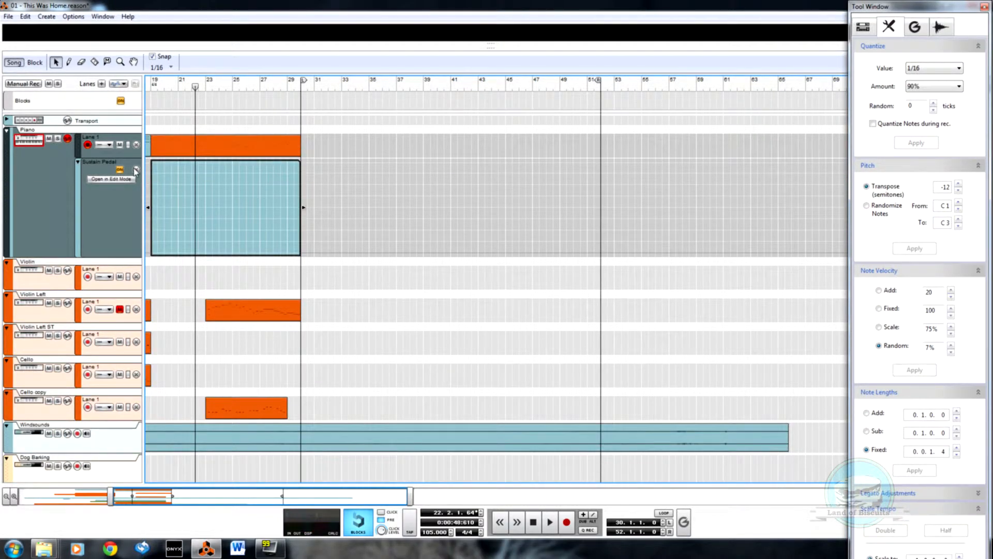
left_click(136, 169)
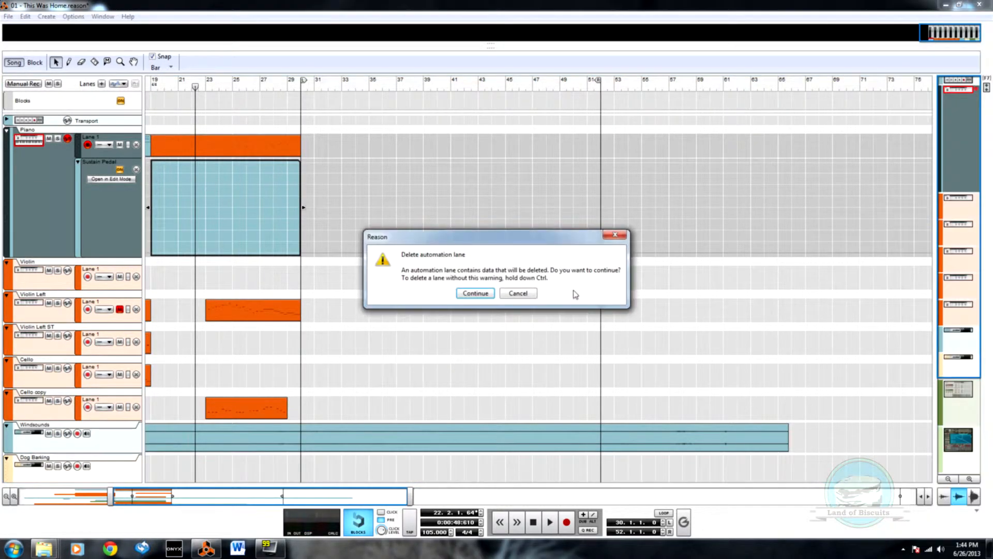
left_click(535, 294)
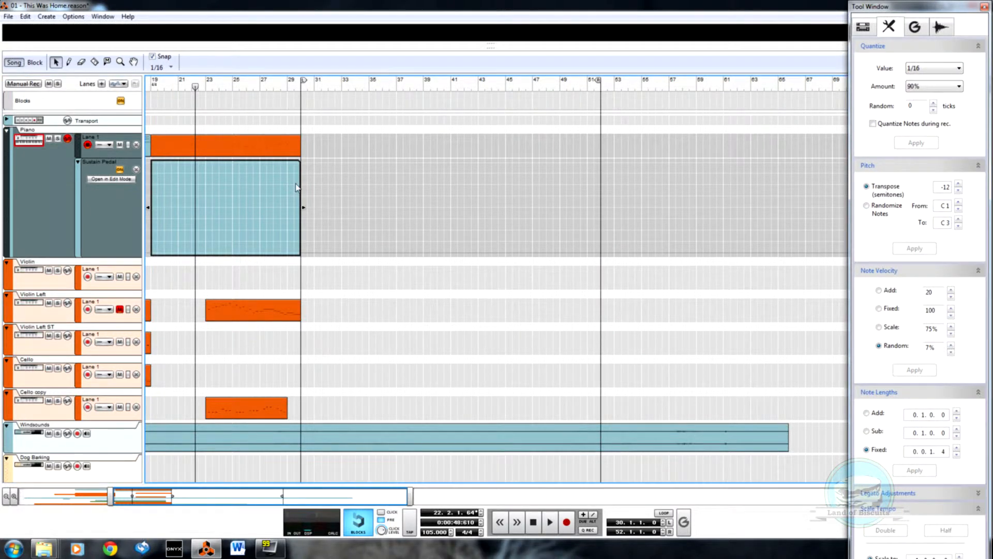
Step: Draw Sustain Pedal automation at 127 from 19.1.2, dropping to 0 at 20.4.4, and trim the clip to end at bar 21
left_click(152, 161)
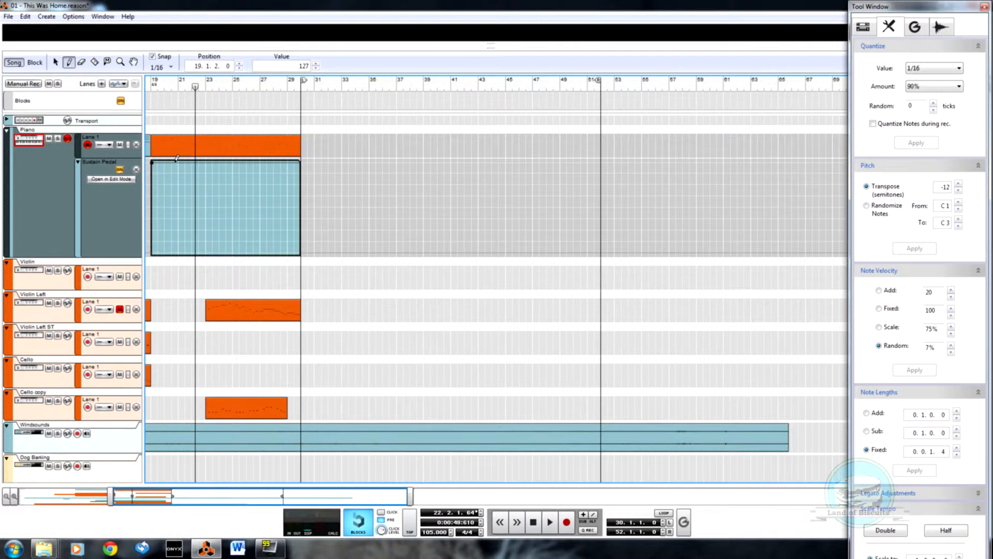
left_click(178, 252)
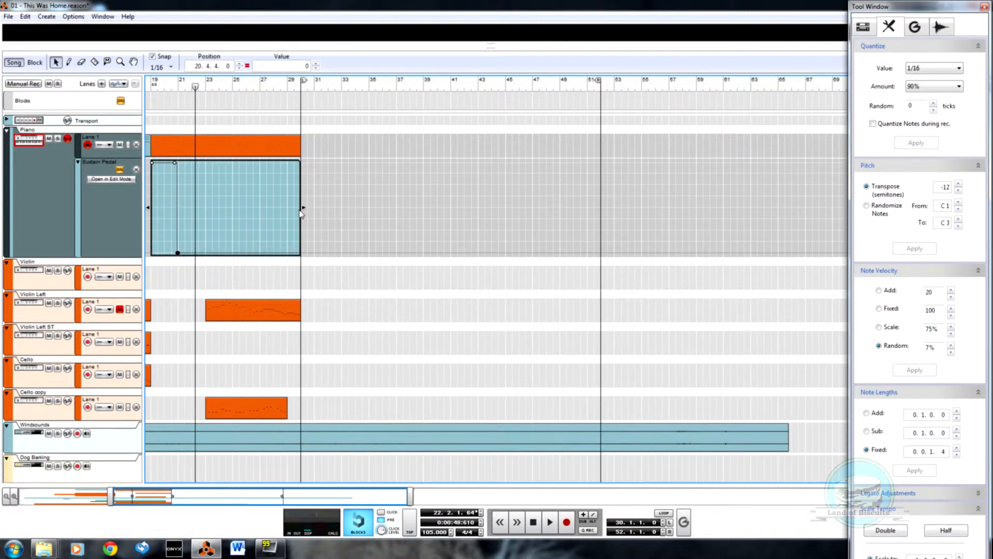
left_click_drag(303, 207, 186, 200)
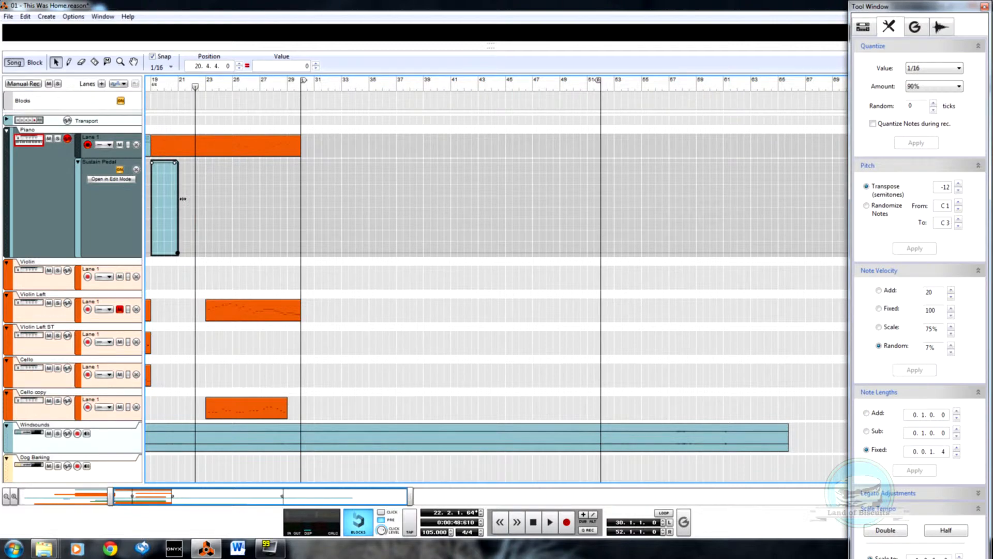
left_click(157, 86)
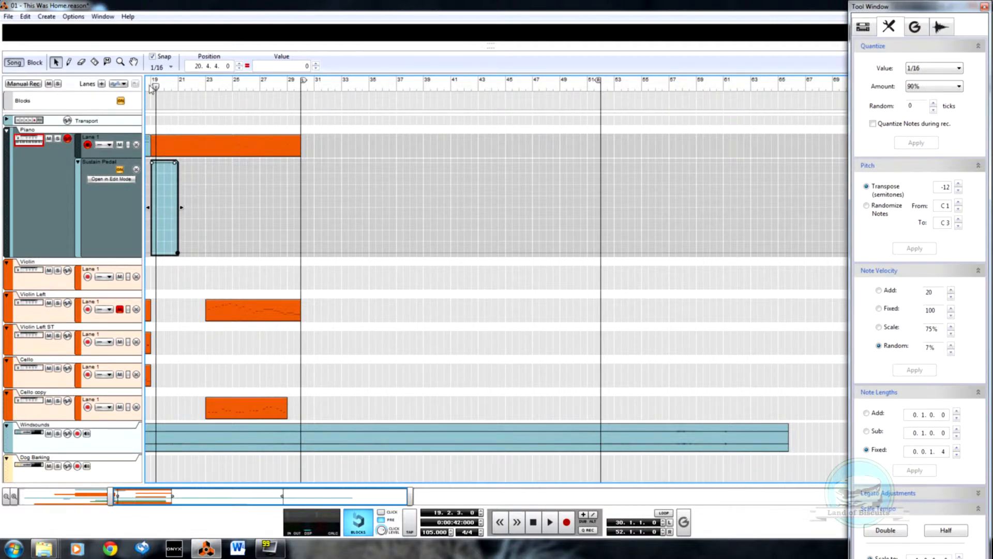
left_click(149, 86)
key("h")
key("h")
key("h")
key("h")
key("h")
key("h")
key("h")
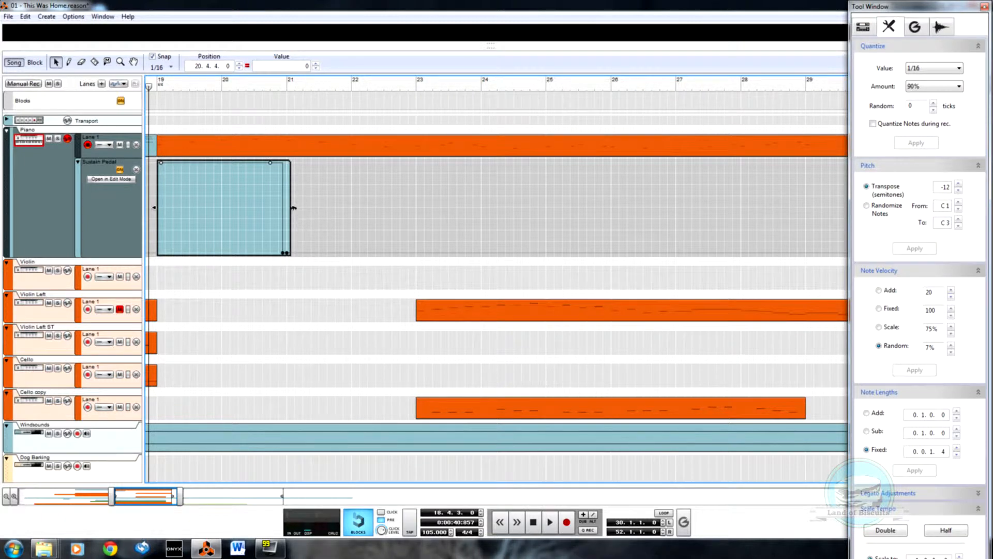
left_click_drag(294, 212, 282, 199)
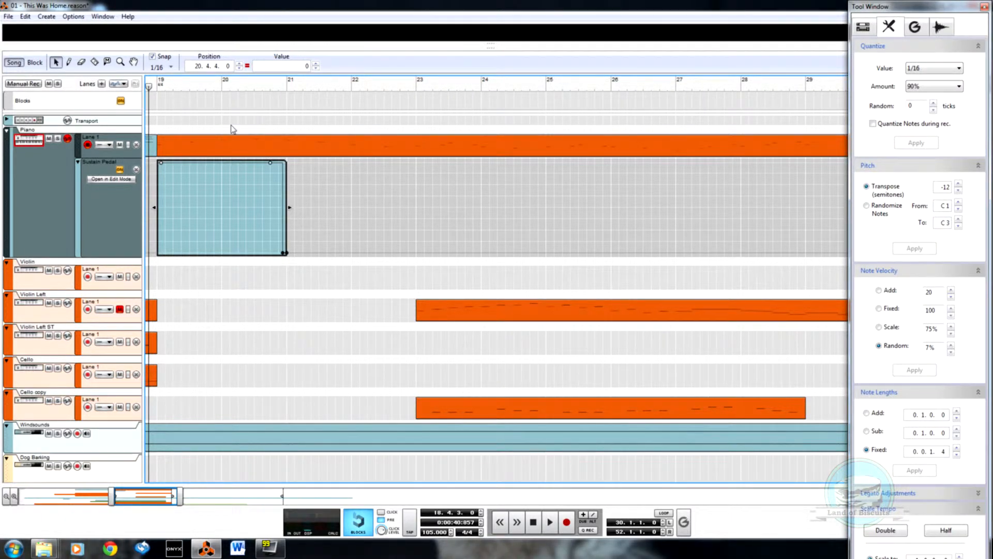
left_click(233, 130)
Step: Copy the two-bar Sustain Pedal clip to bars 21 and 23 and play from just before bar 19
left_click_drag(239, 171, 357, 177)
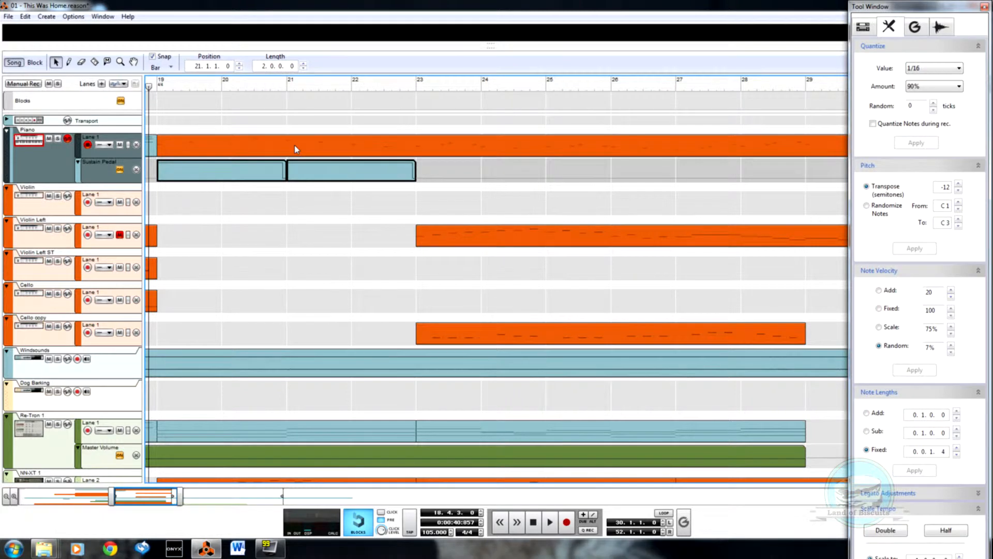
key("space")
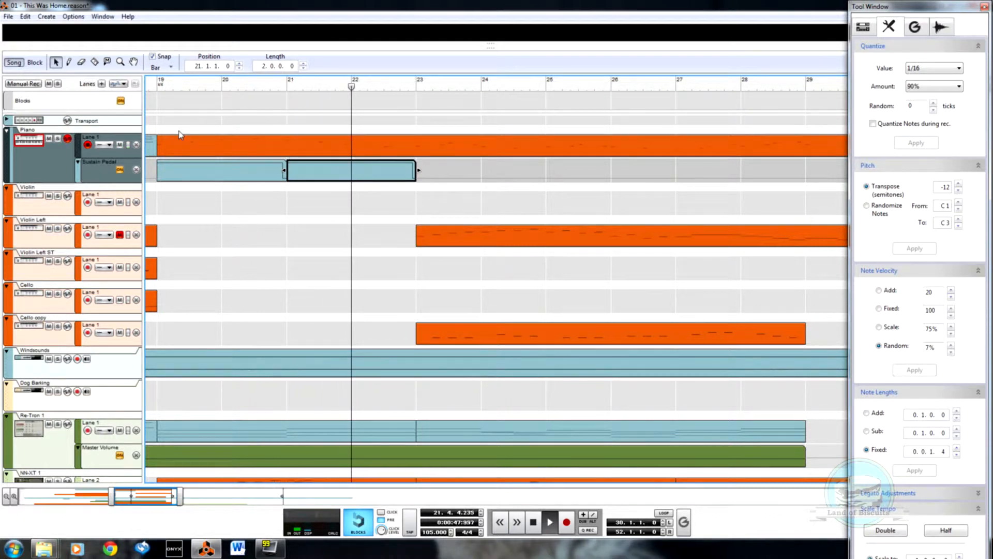
left_click_drag(320, 174, 450, 181)
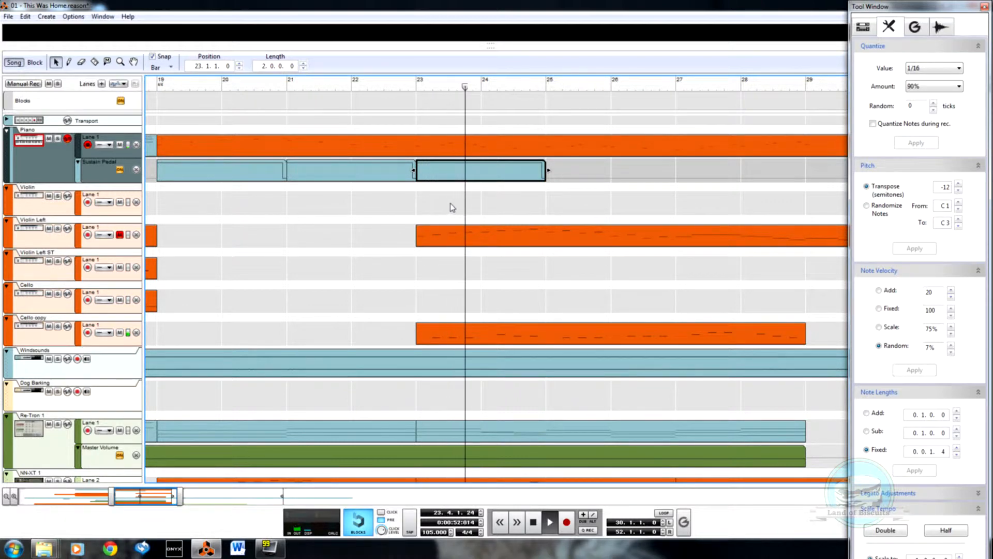
Step: Continue the Sustain Pedal pattern with copies of the two-bar clip at bars 25, 27 and 29
left_click_drag(512, 178, 611, 178)
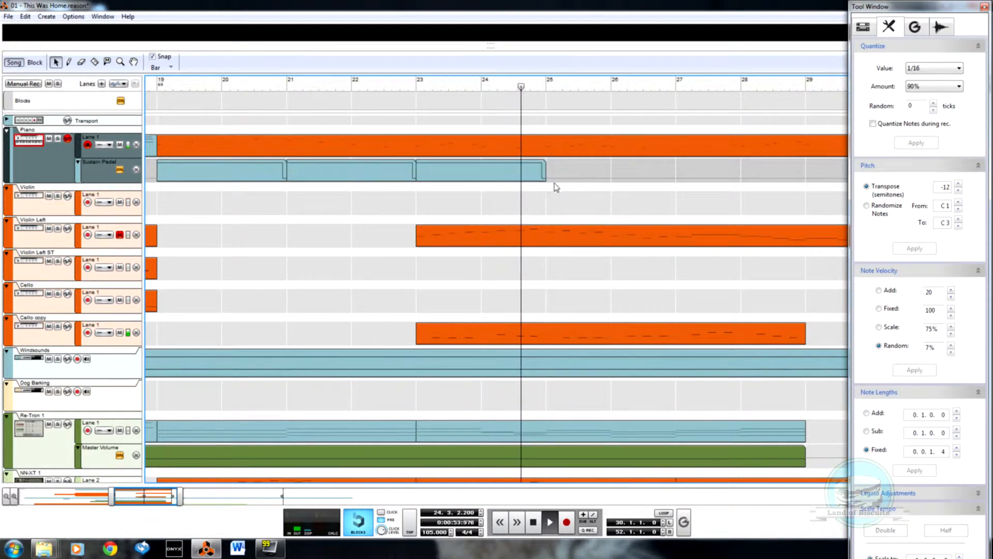
scroll(541, 213, "up", 3)
scroll(535, 219, "down", 3)
scroll(521, 236, "up", 4)
scroll(510, 246, "up", 3)
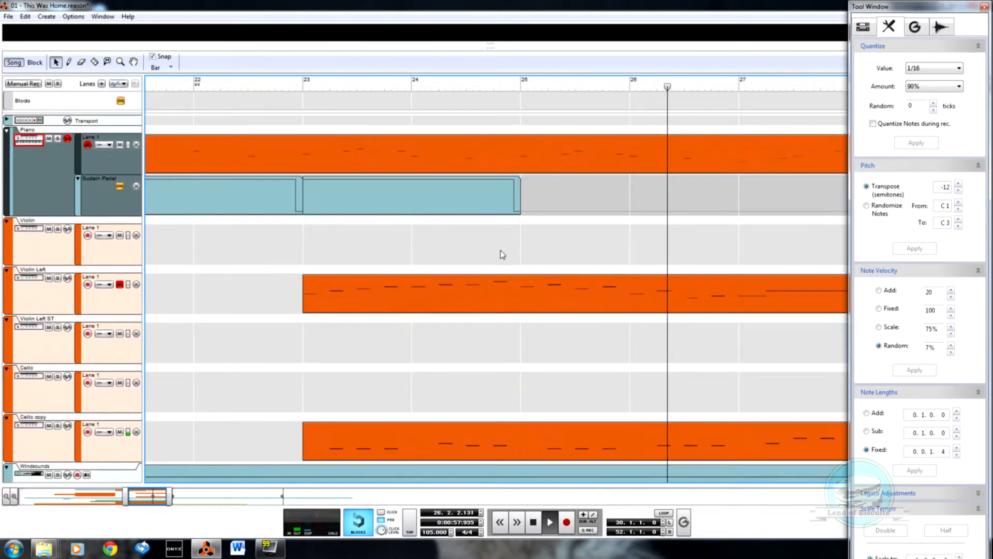
left_click_drag(404, 192, 581, 188)
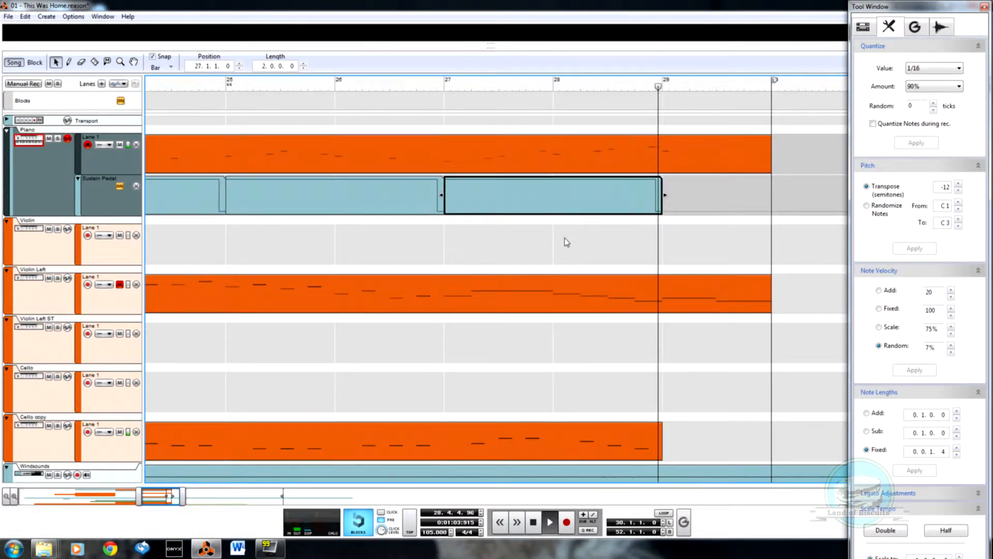
left_click_drag(611, 210, 835, 199)
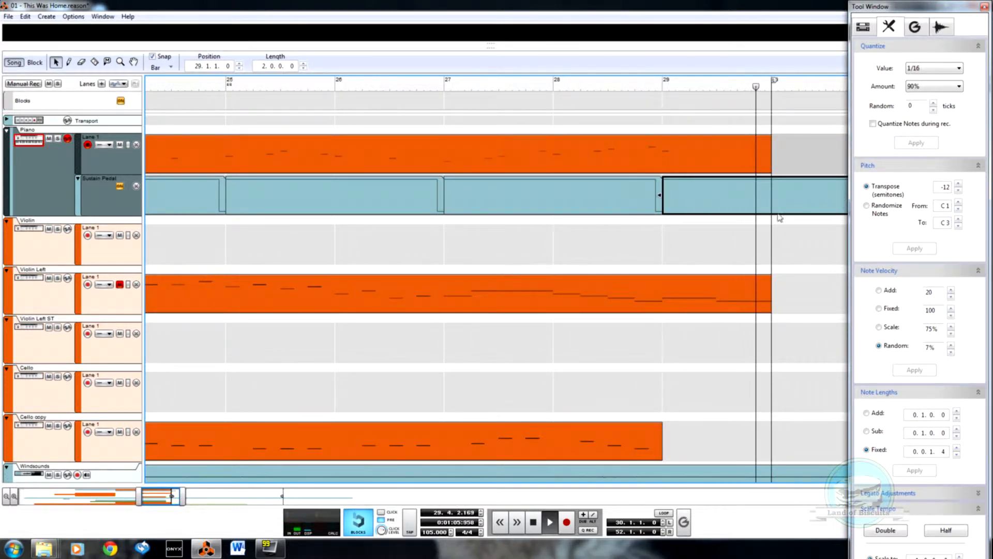
Step: Shorten the last Sustain Pedal clip at bar 29 to one bar so it ends with the Piano clip at bar 30
scroll(633, 266, "down", 4)
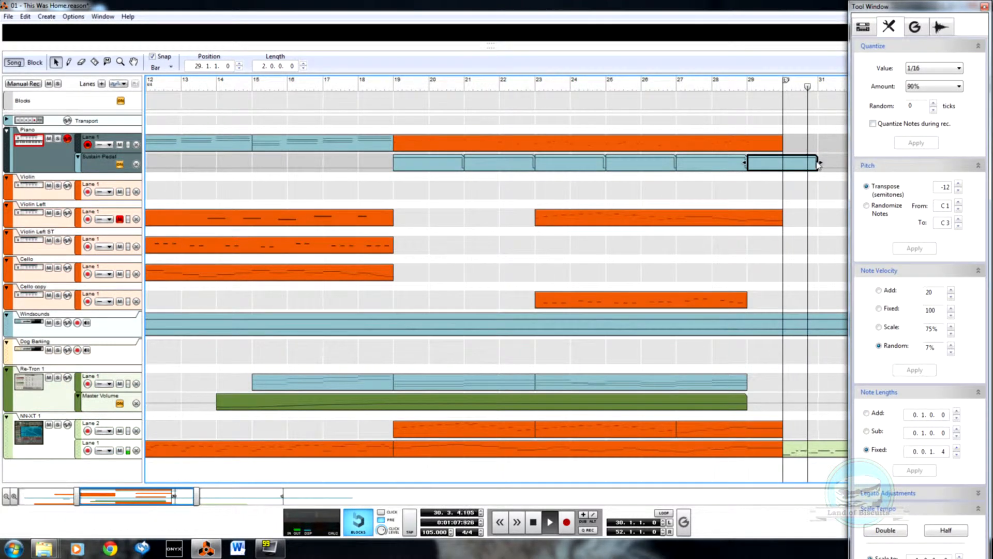
left_click(711, 85)
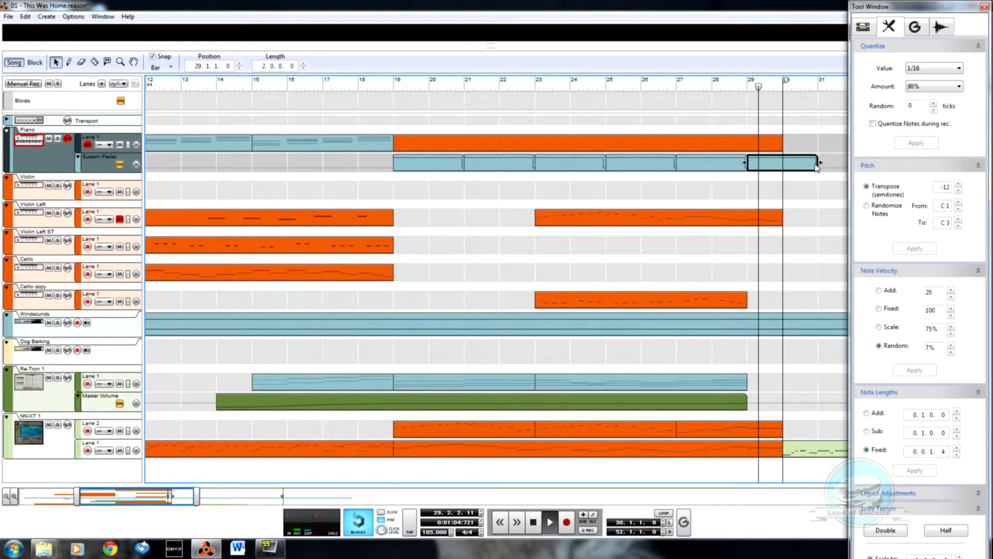
left_click_drag(819, 163, 774, 162)
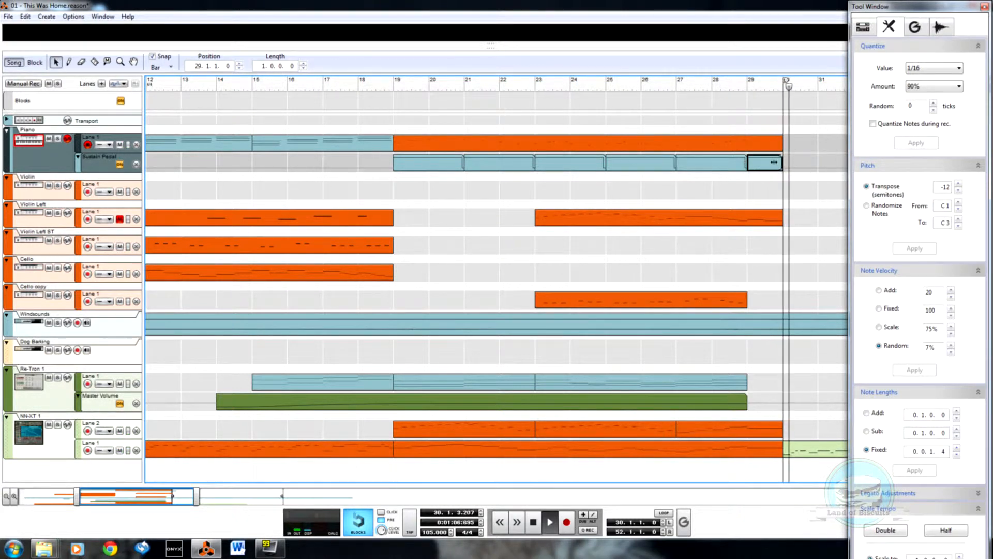
left_click(803, 160)
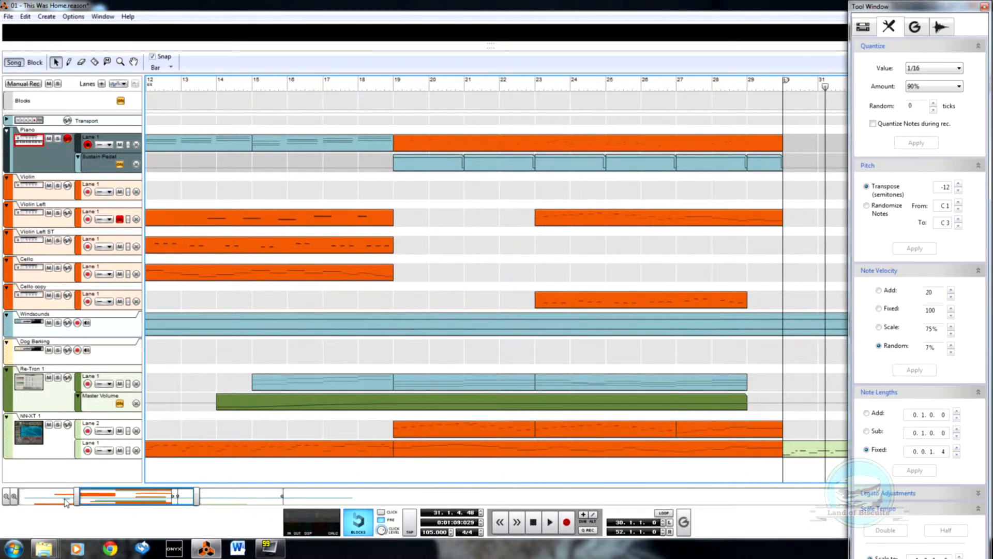
Step: Mute the Re-Tron 1 track
left_click_drag(66, 498, 6, 479)
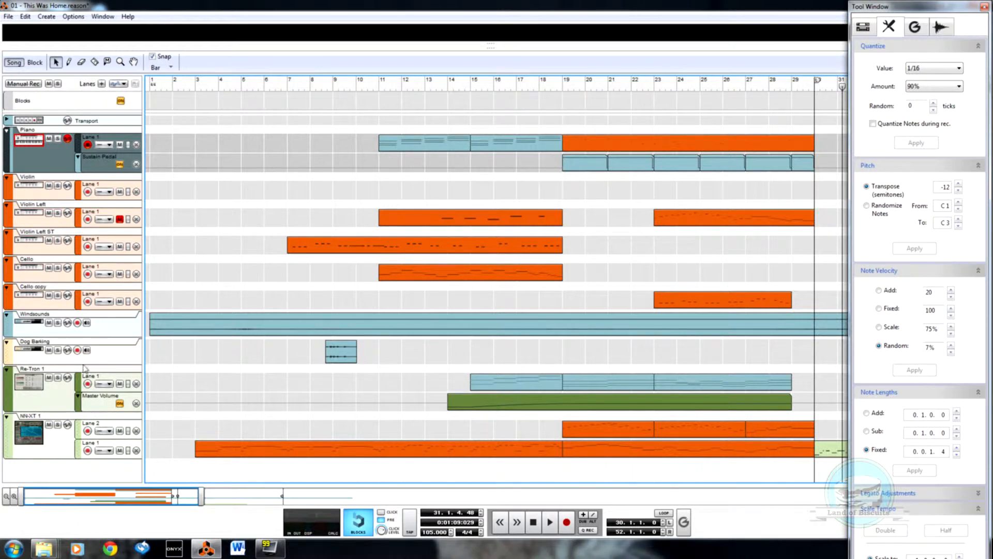
left_click(50, 379)
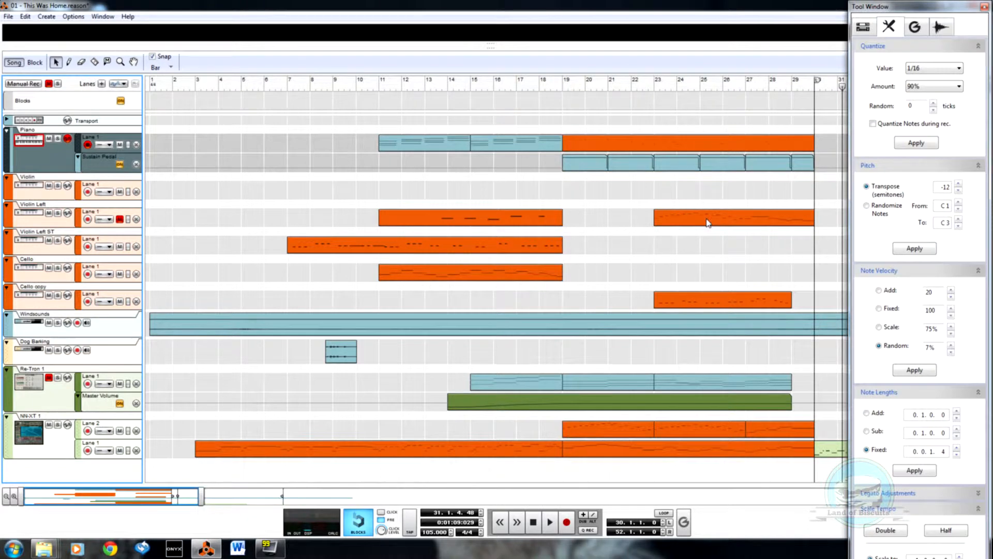
Step: Play the arrangement from bar 18 and toggle the mute on the Re-Tron 1 track to compare
left_click(540, 93)
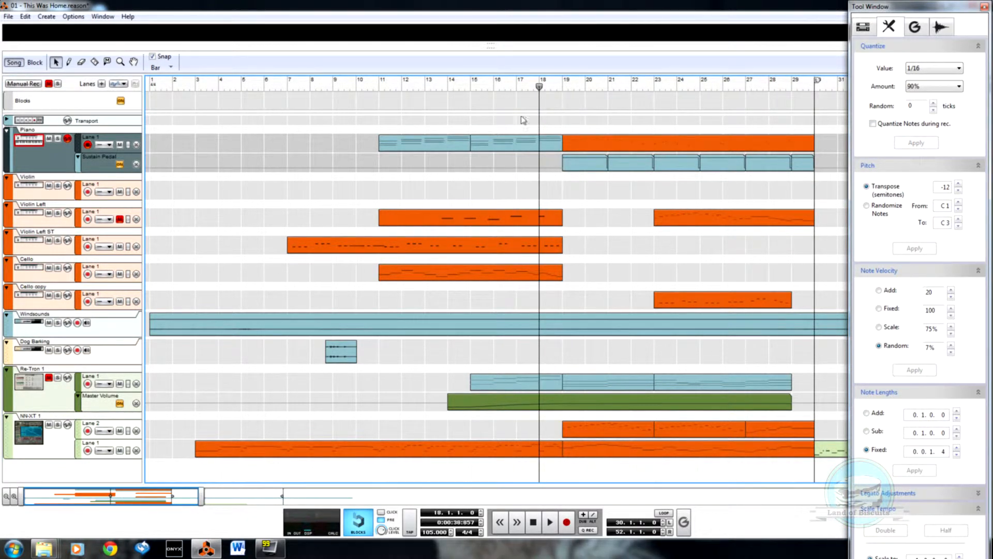
left_click(48, 378)
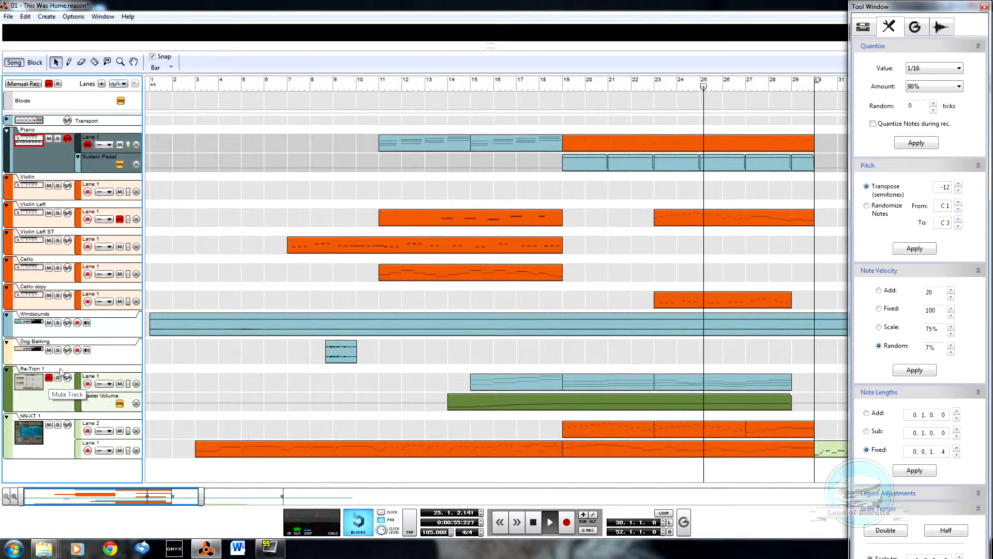
Step: Redraw all note velocities in the Piano clip at bars 19 to 30 as one even, very low line and play from bar 19
double_click(724, 165)
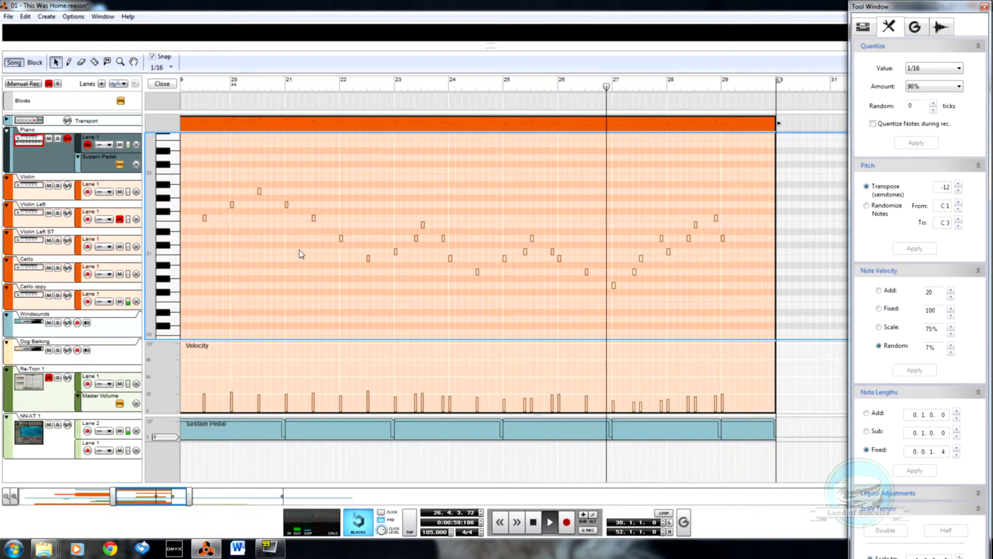
left_click_drag(115, 495, 77, 496)
key("w")
left_click_drag(439, 404, 812, 402)
key("q")
left_click(438, 84)
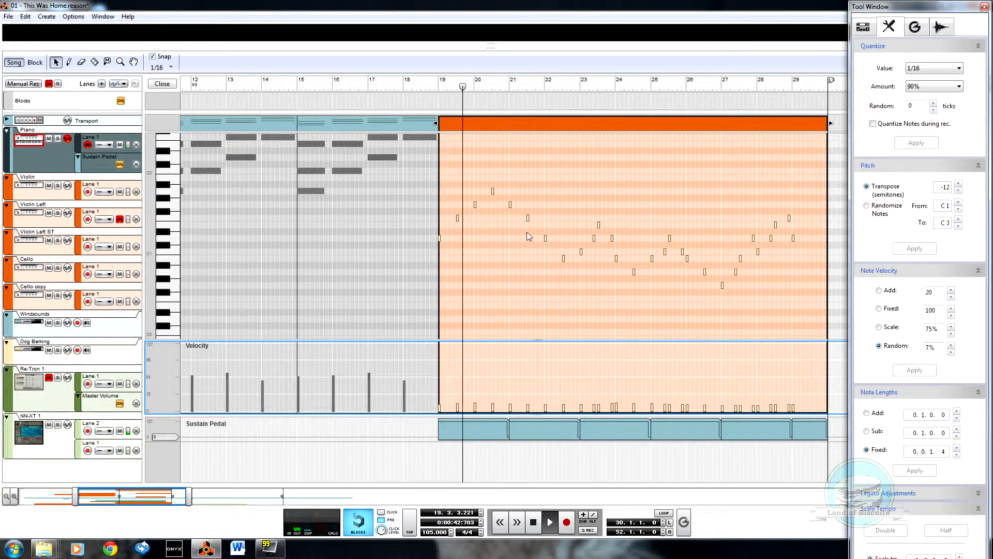
left_click(162, 84)
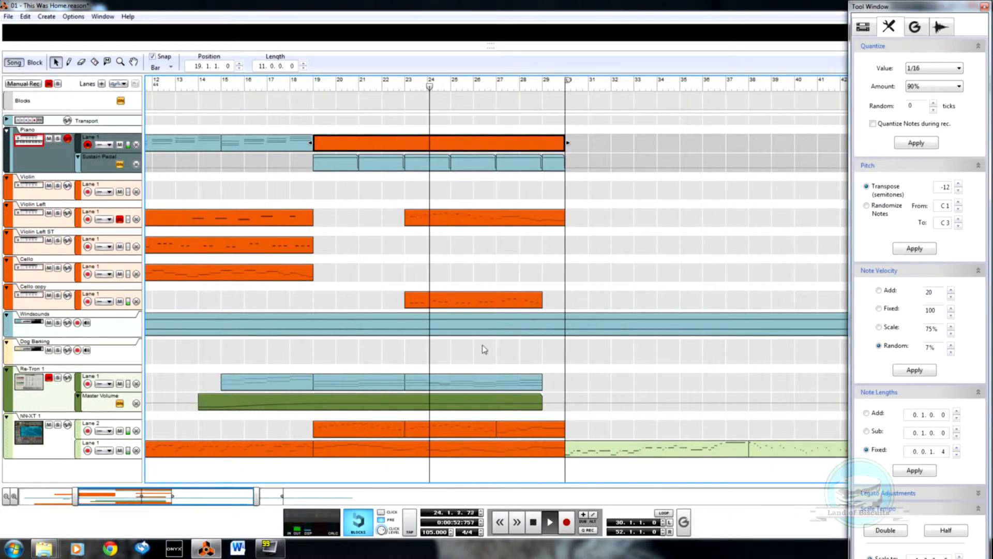
Step: Play part of the Piano clip and delete the extra in-between notes from bar 23 to bar 26
double_click(433, 149)
key("space")
left_click(446, 87)
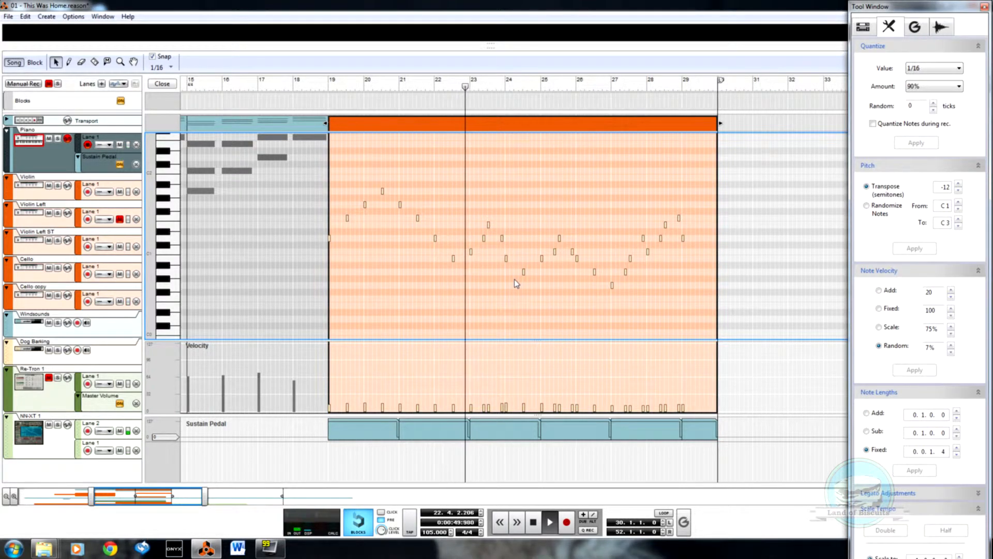
key("space")
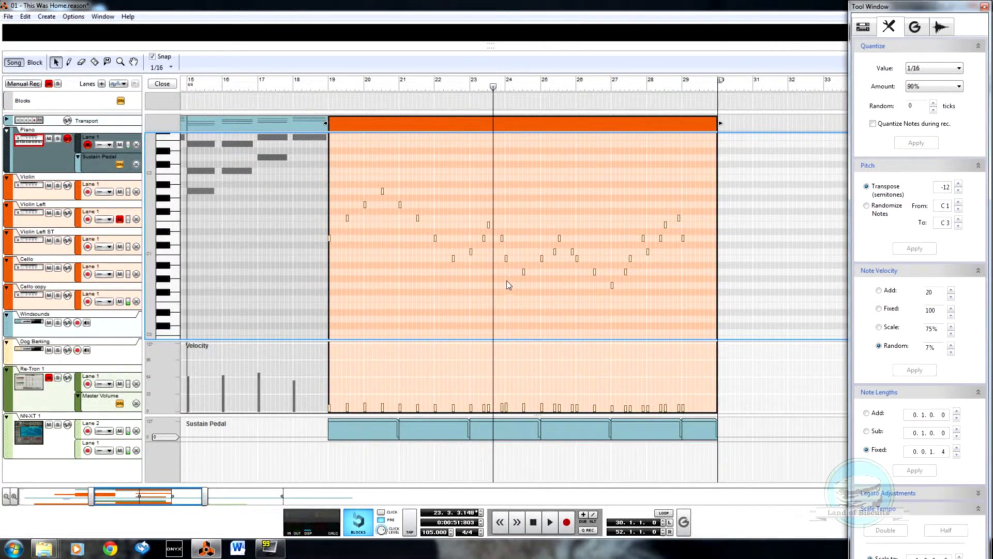
scroll(486, 255, "up", 3)
left_click_drag(552, 247, 552, 248)
key("Delete")
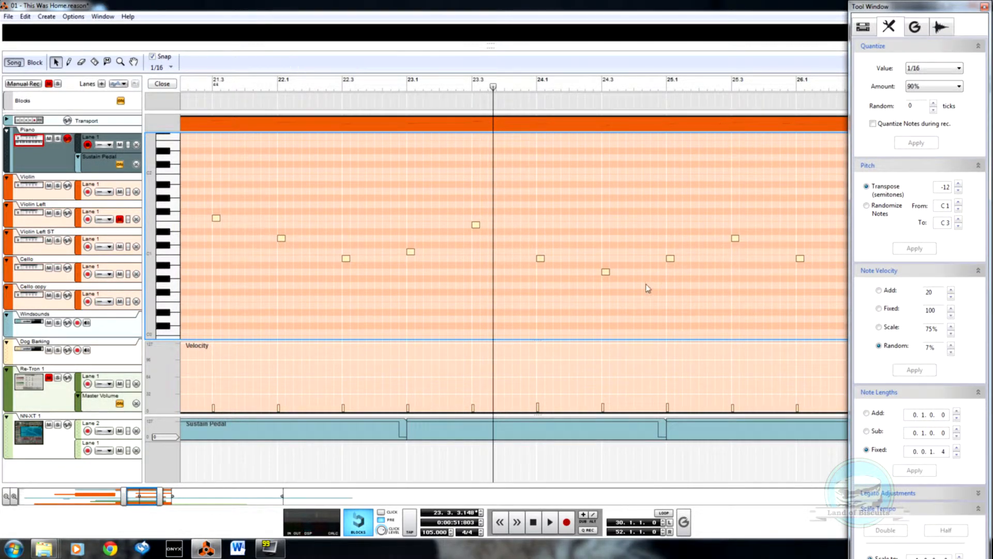
Step: Delete the extra in-between notes from bar 27 to bar 29 in the Piano clip and play it from bar 19
scroll(506, 253, "down", 3)
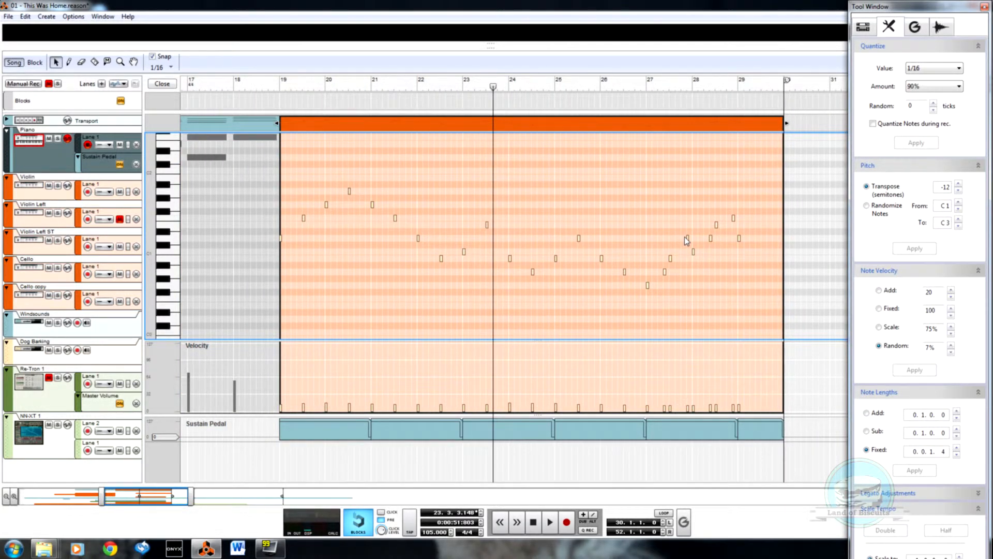
double_click(665, 273)
left_click_drag(718, 247, 719, 247)
key("Delete")
left_click(275, 94)
key("space")
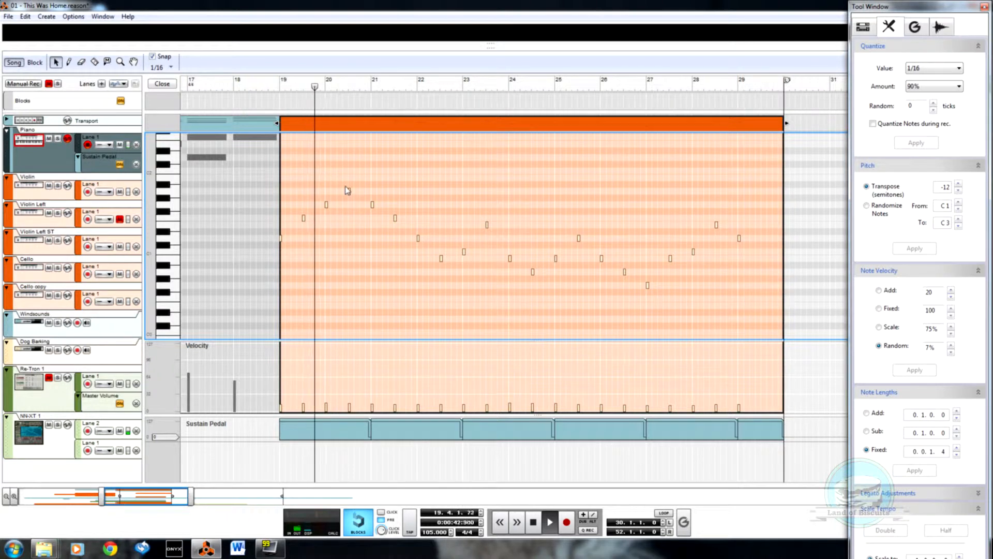
left_click(162, 85)
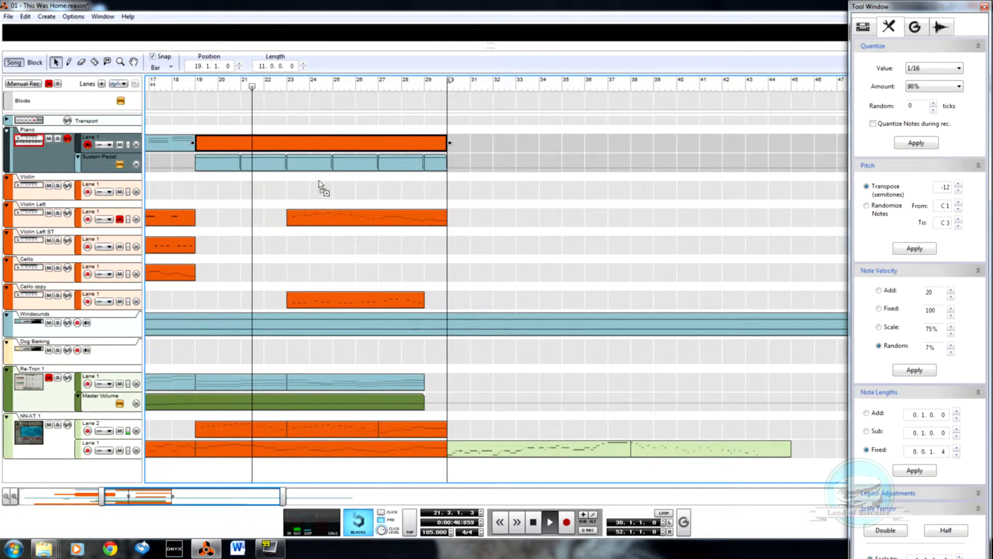
Step: Replace the Cello copy track's clip with a copy of the Piano clip spanning bars 19 to 30, leaving no copy on the Cello track
left_click_drag(319, 186, 324, 268)
left_click(339, 305)
key("Delete")
left_click(350, 275)
left_click_drag(350, 275, 349, 312)
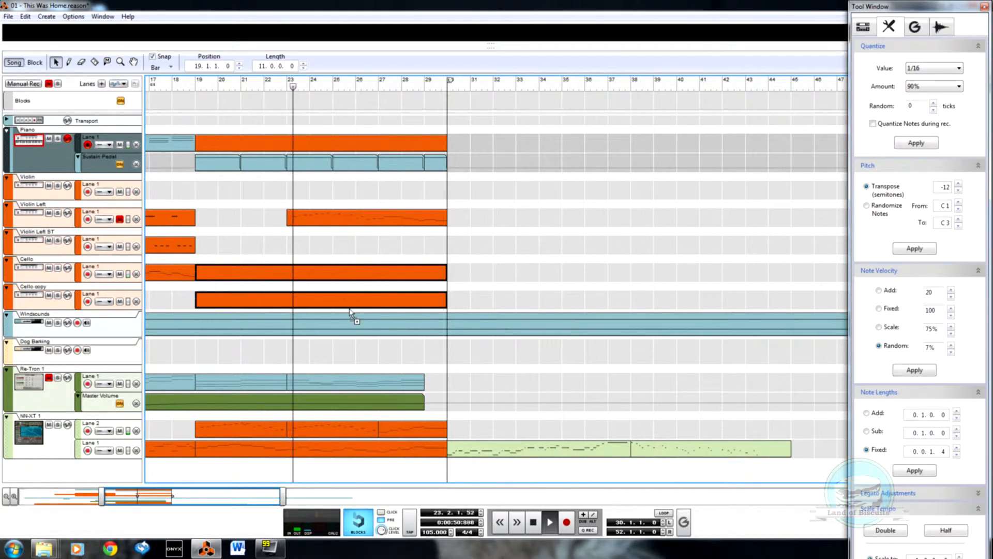
left_click(365, 280)
key("Delete")
left_click(366, 309)
Step: Transpose all notes in the Cello copy clip up by 12 semitones
double_click(411, 304)
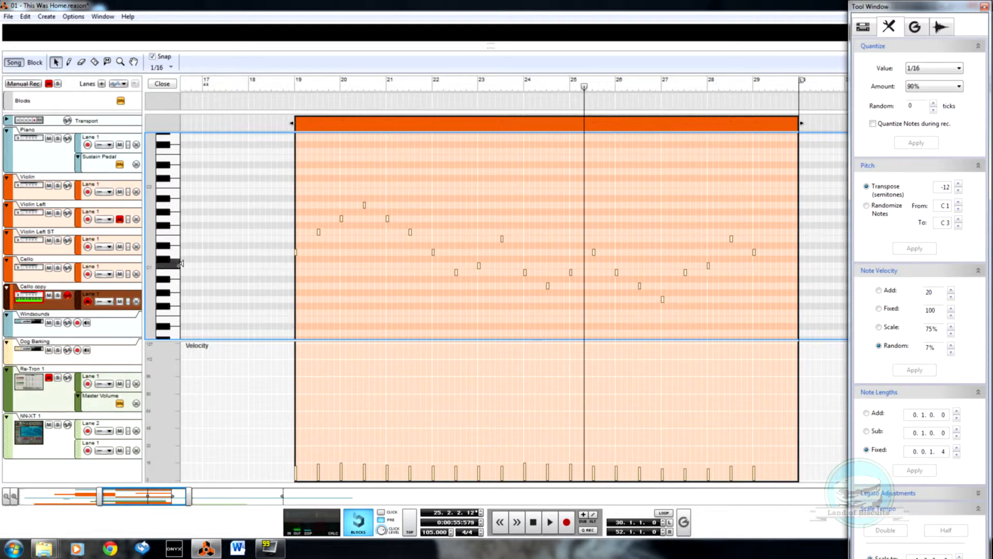
left_click_drag(227, 174, 773, 324)
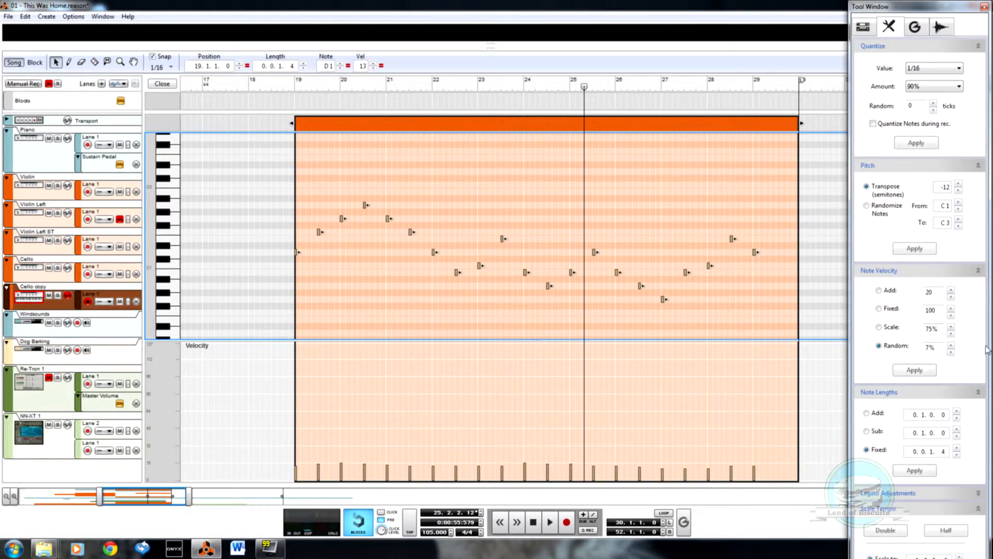
double_click(943, 187)
left_click(923, 250)
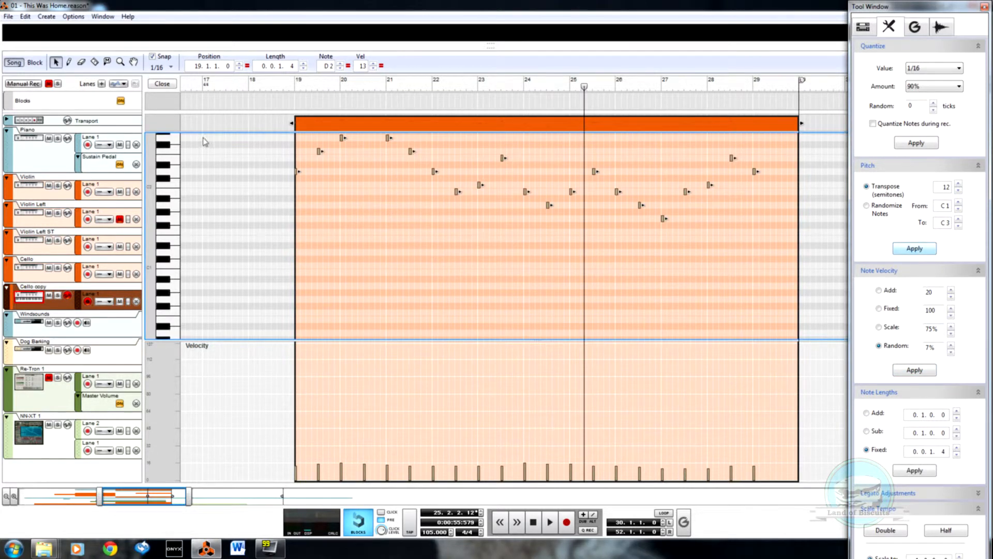
Step: Set all Cello copy notes to a fixed length of 0.0.3.4 and play from bar 19
scroll(383, 221, "up", 5)
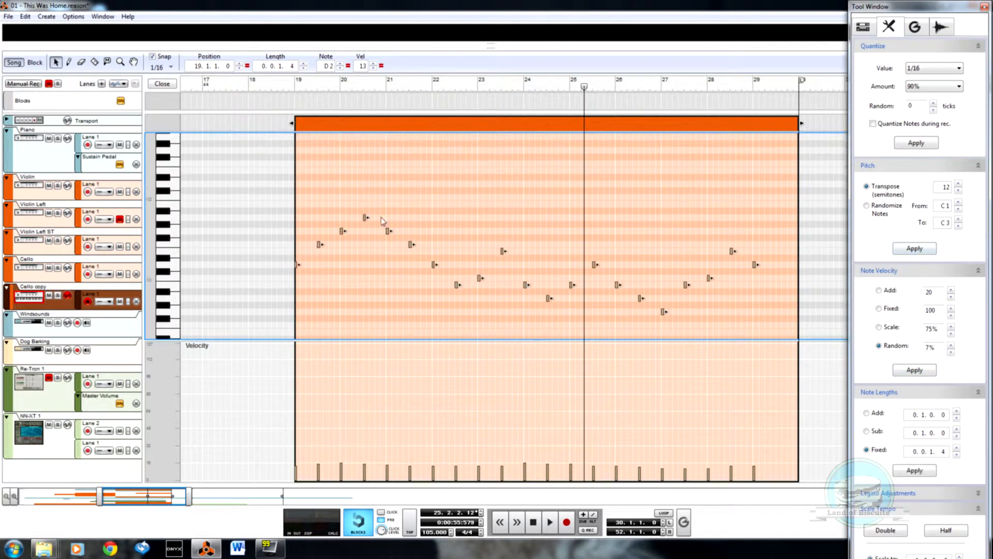
double_click(932, 451)
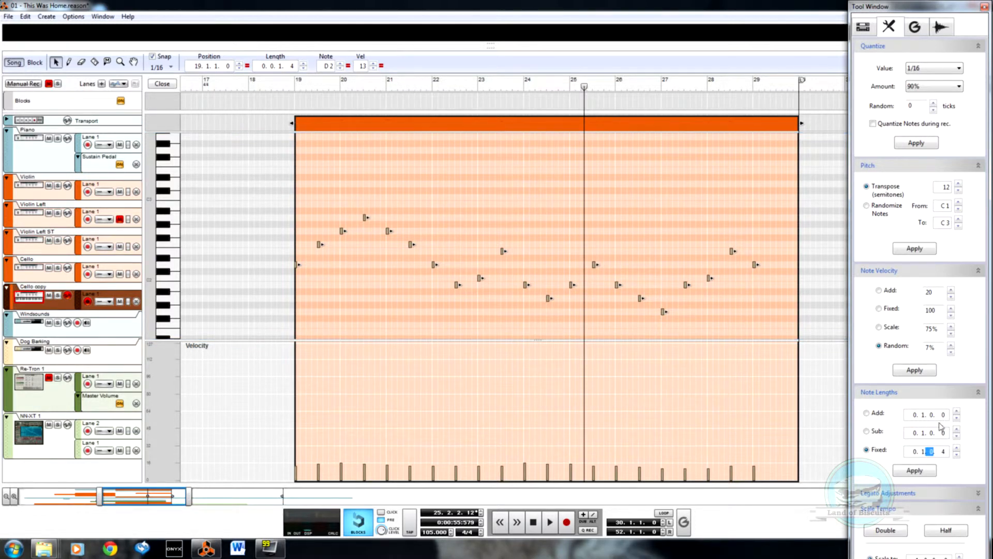
left_click(930, 472)
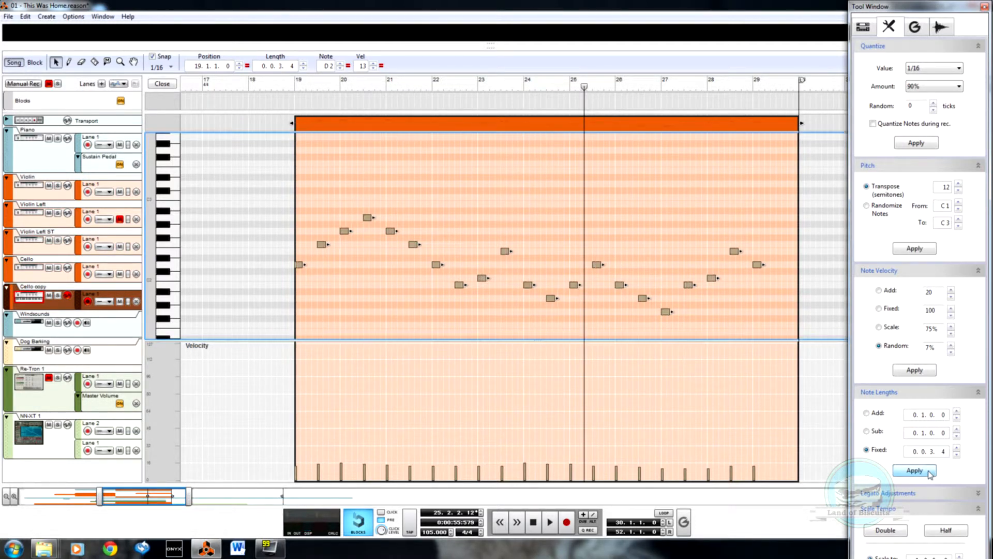
left_click(294, 87)
key("space")
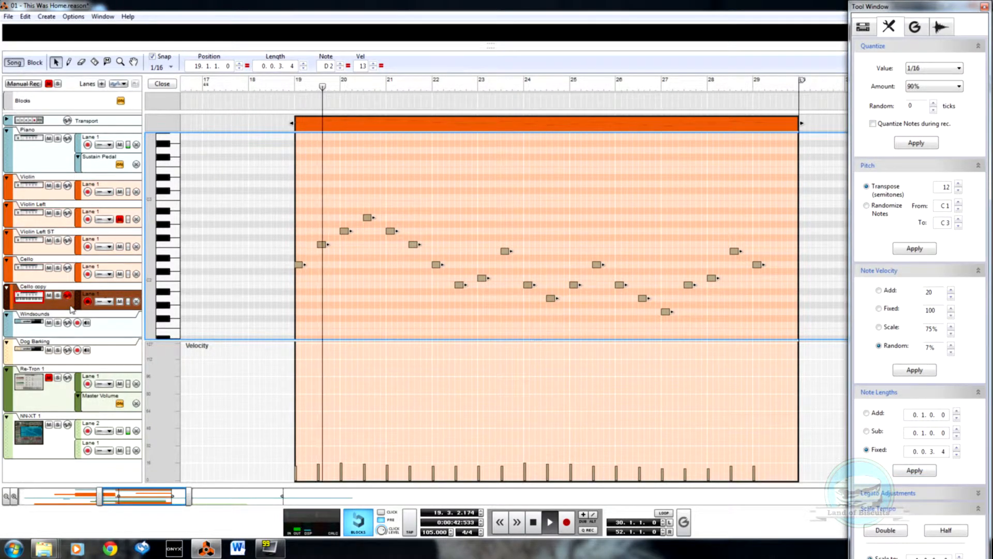
Step: Solo the Cello copy track and redraw its note velocities as a nearly even line starting at 73
left_click(58, 301)
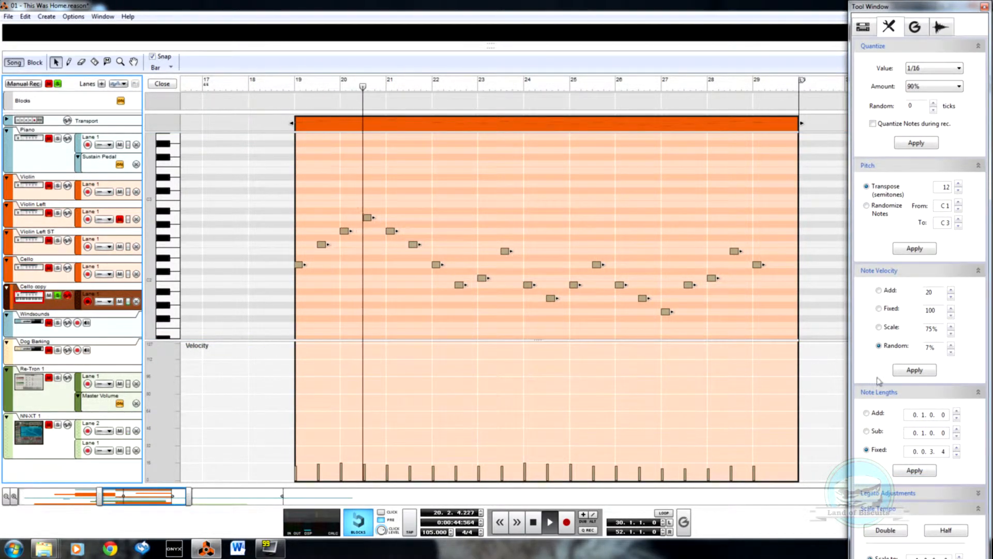
key("w")
left_click_drag(289, 401, 838, 408)
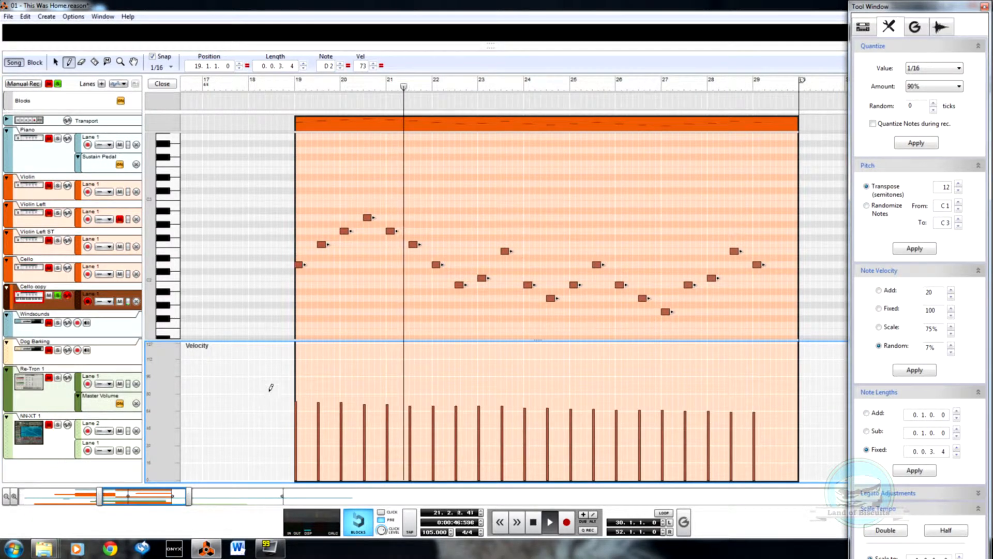
Step: Vary the velocities of individual Cello copy notes between bars 19 and 29 into alternating louder and softer accents
left_click(318, 368)
left_click(296, 412)
left_click(341, 392)
left_click(341, 407)
left_click(364, 374)
left_click(387, 384)
left_click(409, 366)
left_click(433, 378)
mouse_move(479, 364)
left_mouse_down()
mouse_move(497, 373)
mouse_move(521, 360)
mouse_move(522, 400)
mouse_move(589, 424)
mouse_move(589, 391)
mouse_move(634, 400)
mouse_move(606, 426)
mouse_move(661, 362)
mouse_move(654, 395)
mouse_move(700, 350)
left_mouse_up()
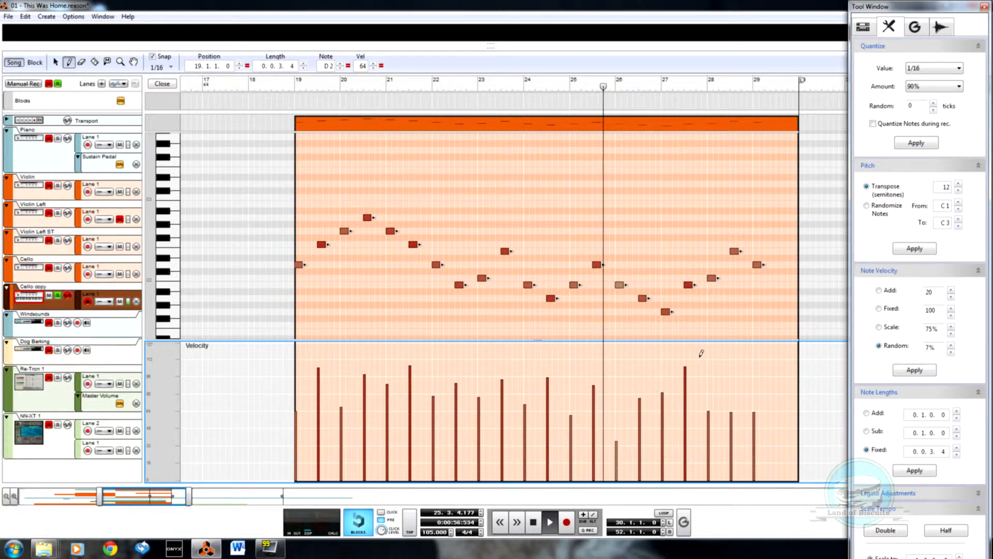
left_click(754, 414)
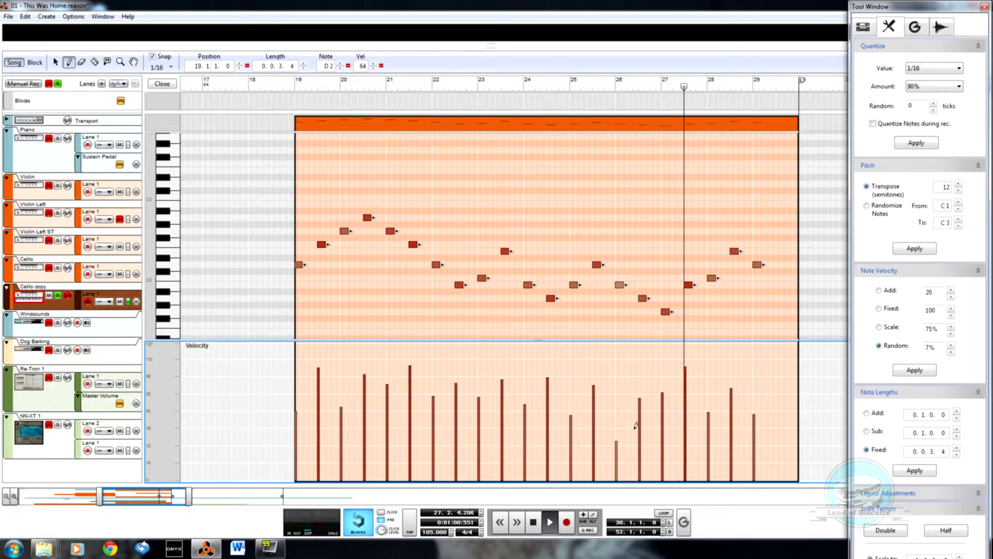
left_click_drag(616, 414, 618, 394)
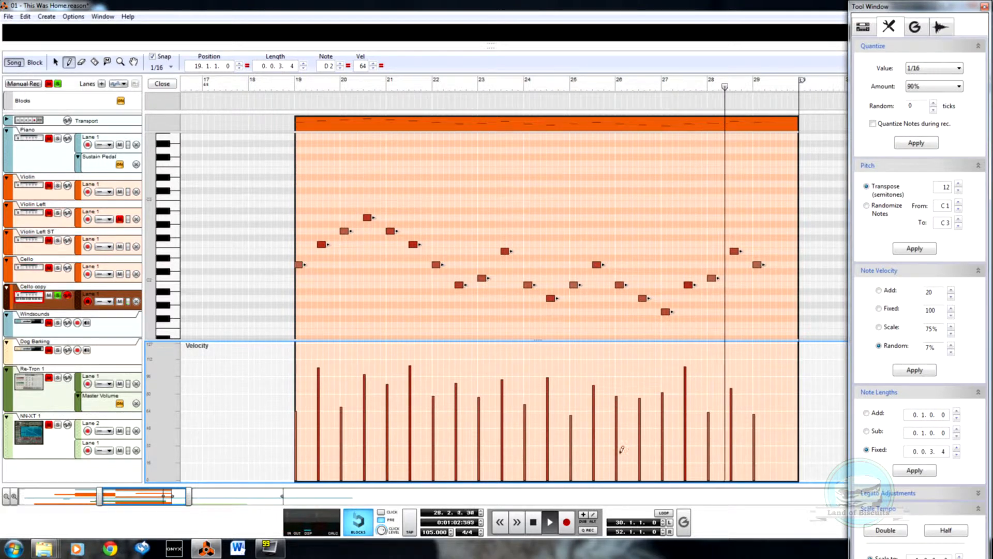
Step: Shape the Cello copy velocities into a crescendo from 55 at bar 26 to the last note at bar 29, and play from just before bar 19
mouse_move(613, 455)
left_mouse_down()
mouse_move(756, 364)
mouse_move(696, 389)
left_mouse_up()
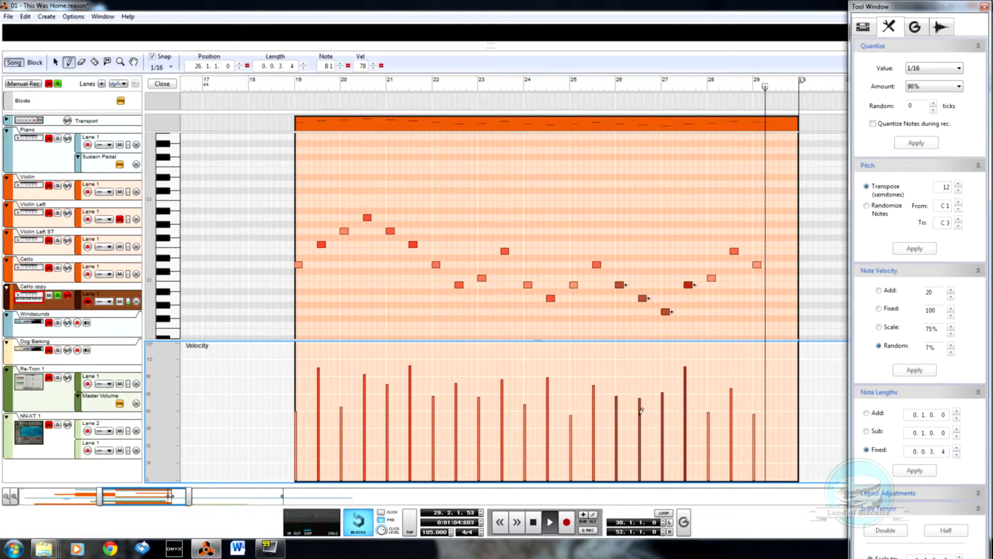
left_click_drag(609, 461, 761, 364)
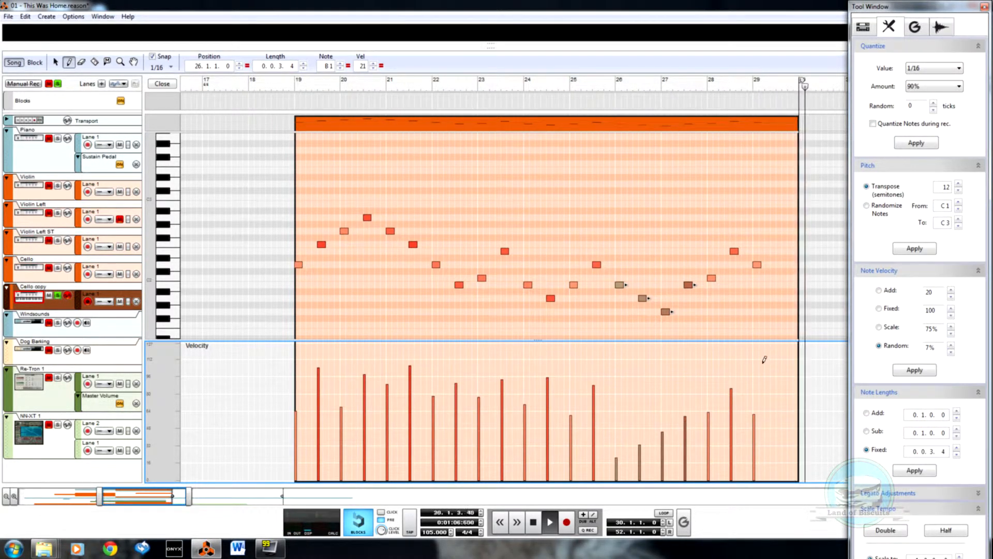
left_click_drag(698, 401, 780, 345)
key("q")
left_click(286, 90)
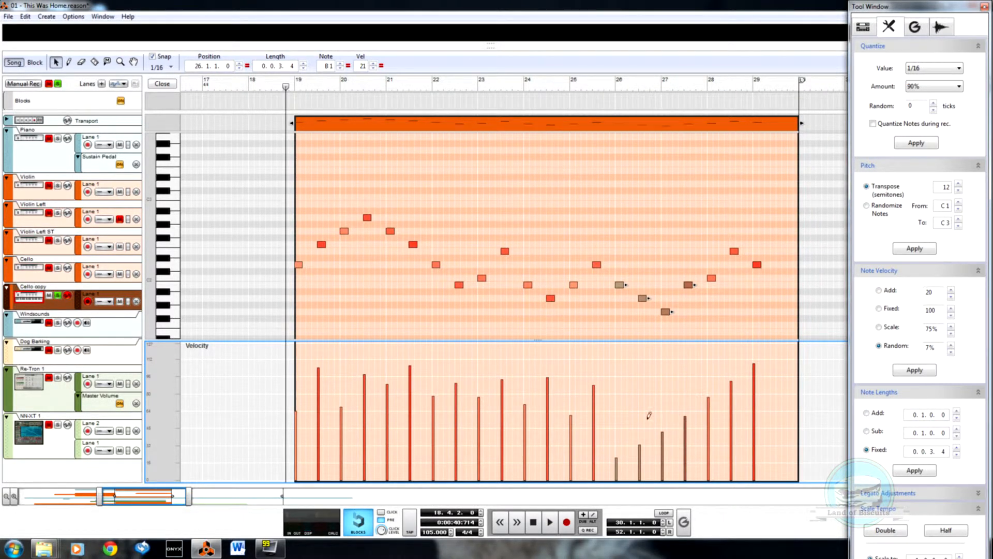
left_click_drag(619, 416, 742, 358)
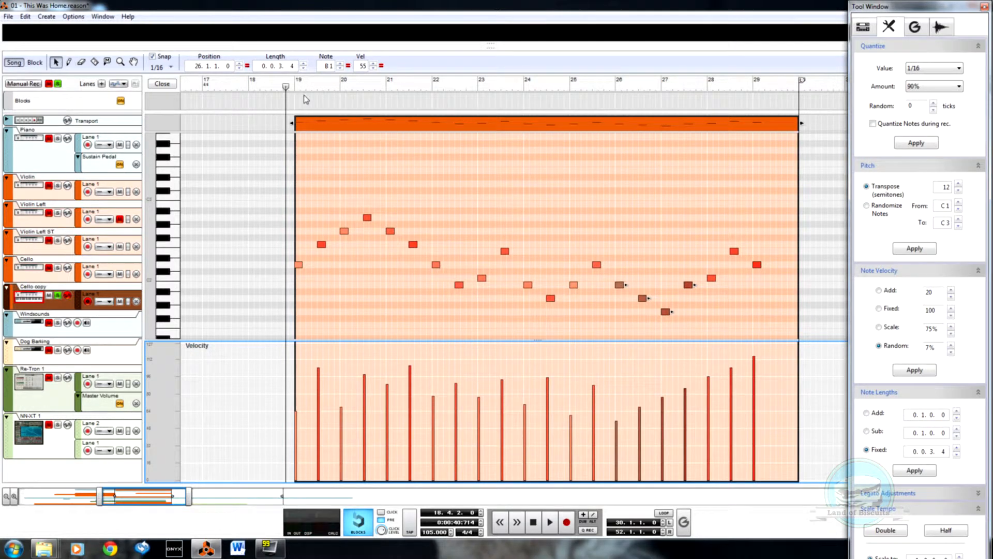
key("space")
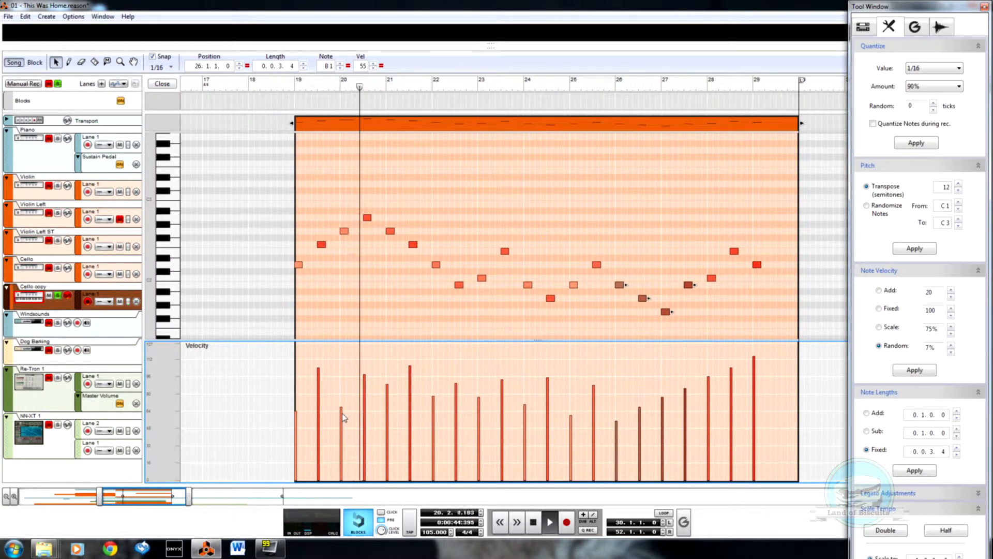
Step: Toggle the Verb On/Off switch on the Cello copy instrument in the rack and return to the sequencer
key("F6")
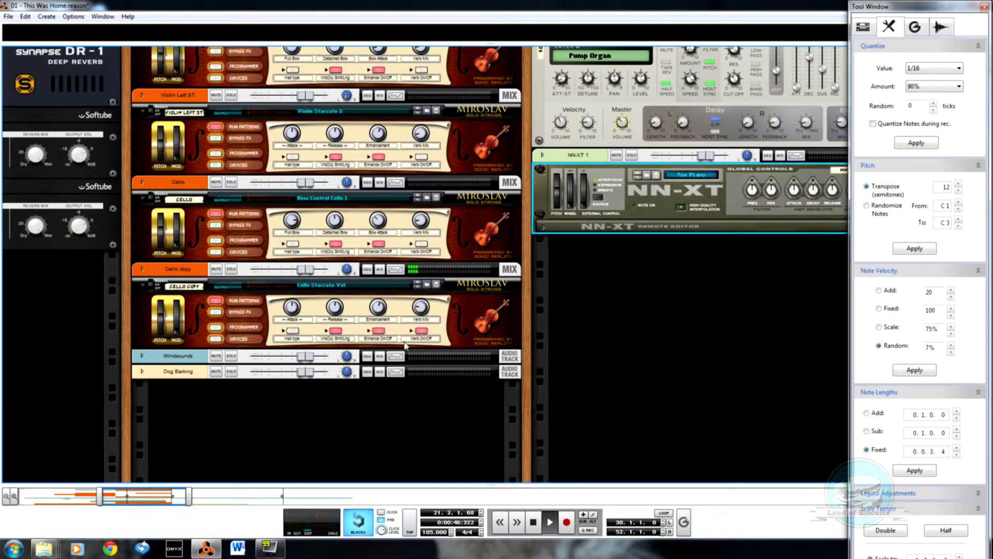
left_click(425, 333)
scroll(466, 313, "up", 2)
key("F7")
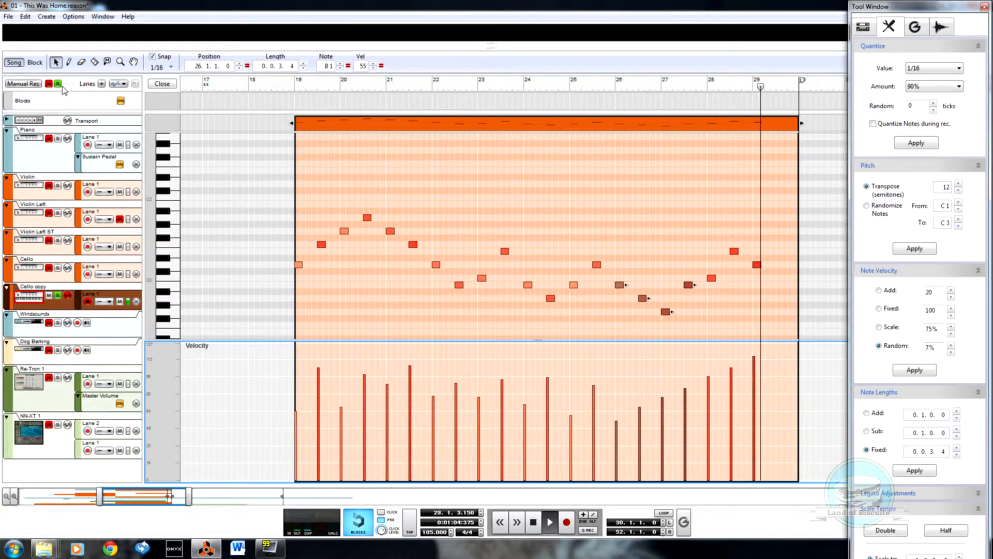
Step: Close the Cello copy clip, show the arrangement from bar 1 and clear all track solos
left_click(162, 84)
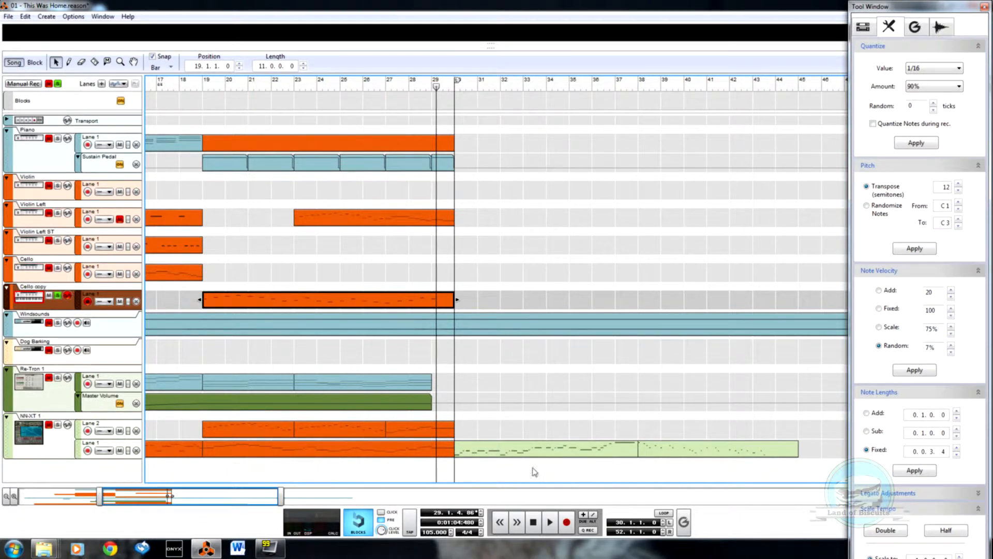
left_click_drag(130, 499, 6, 494)
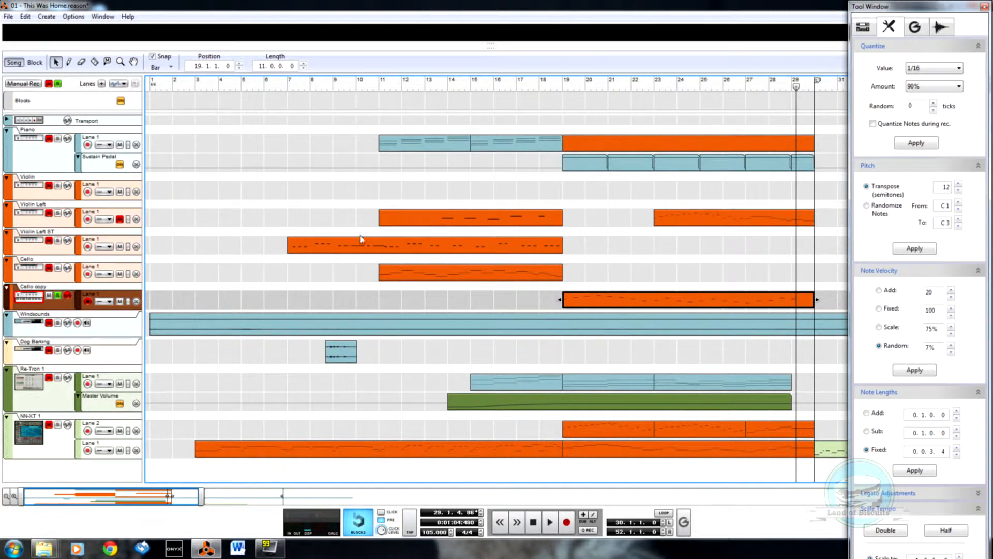
left_click(58, 84)
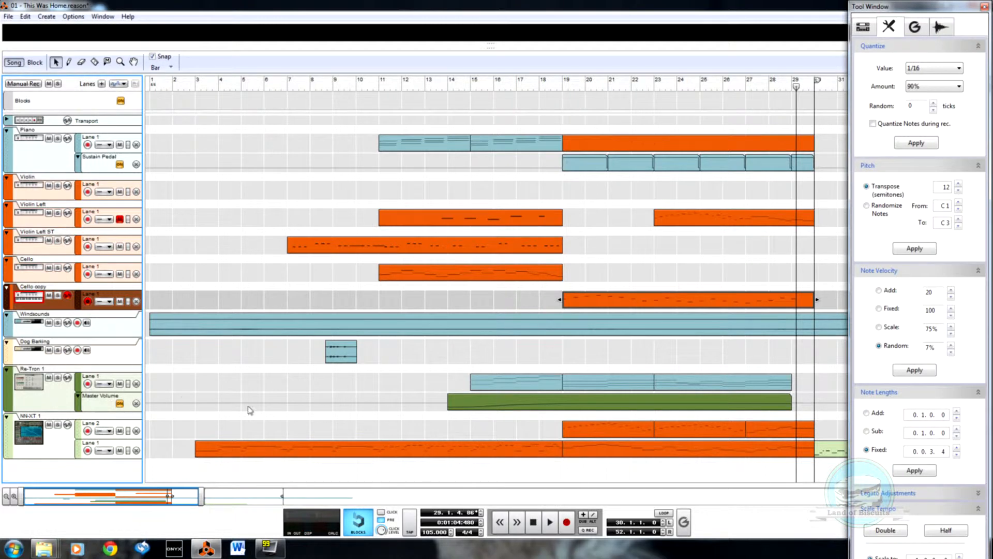
Step: Delete the Re-Tron 1 track and its device along with everything in its device group
right_click(67, 395)
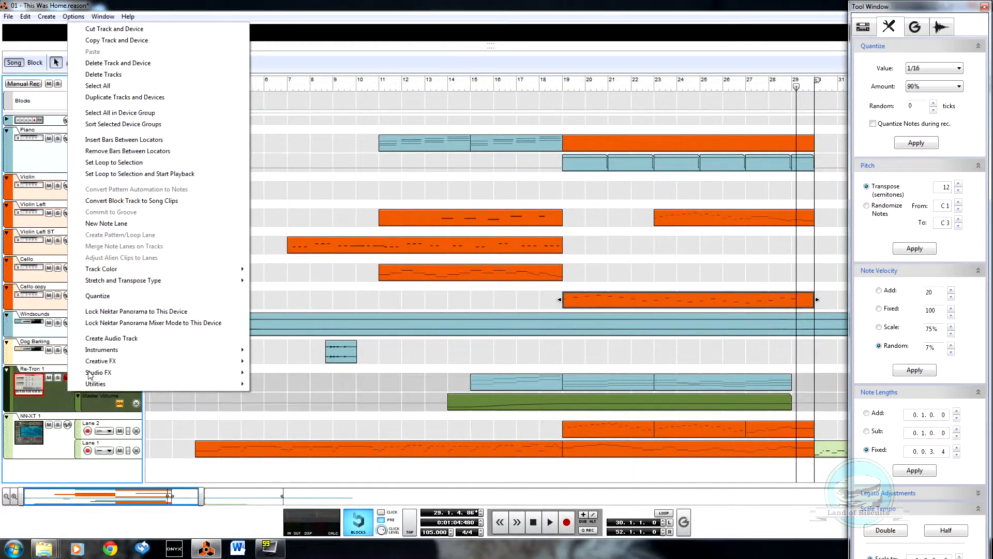
left_click(143, 63)
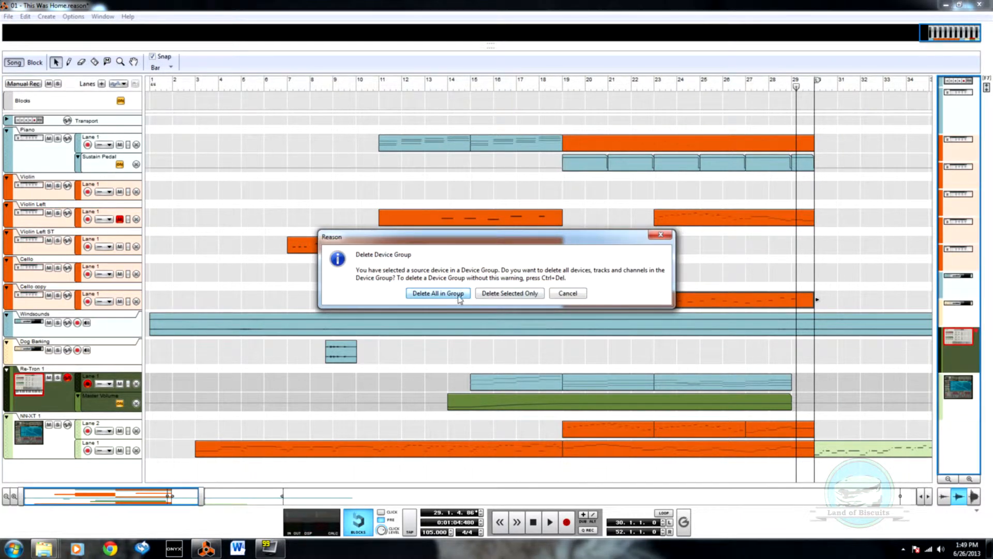
left_click(459, 294)
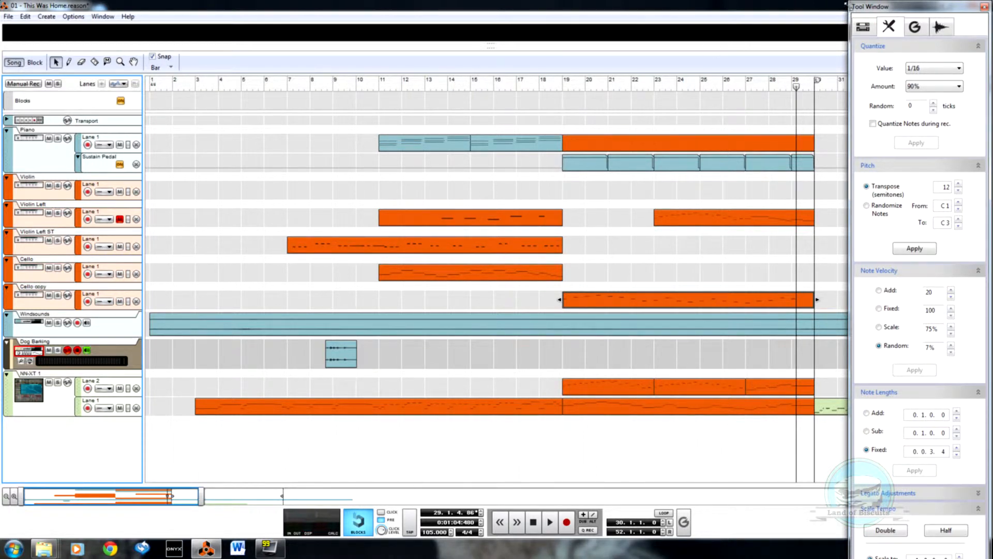
Step: Return the song position to bar 1 and move the two green NN-XT 1 clips so they start at bar 44
left_click_drag(151, 85, 978, 127)
left_click_drag(698, 144, 69, 149)
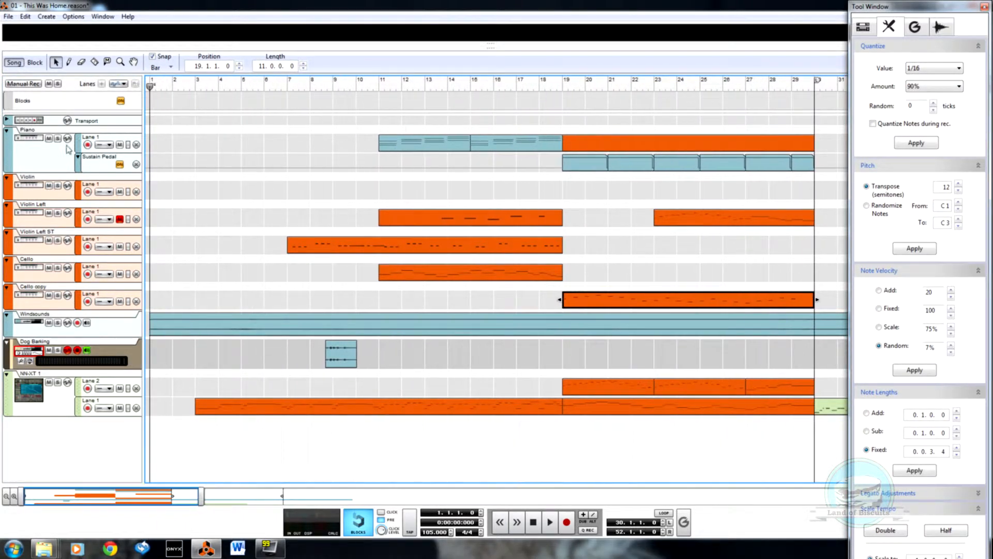
left_click_drag(202, 501, 274, 499)
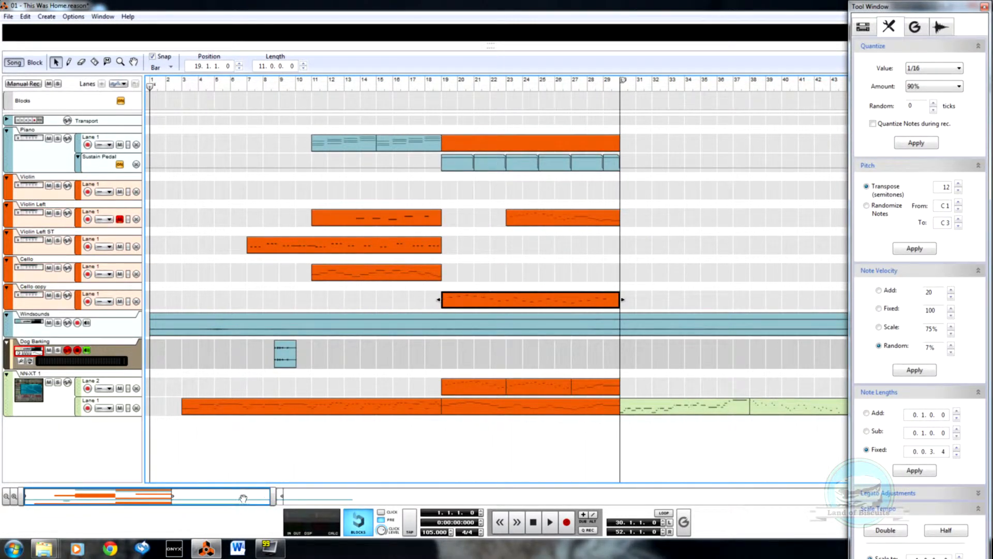
left_click_drag(274, 496, 414, 496)
left_click_drag(733, 415, 645, 408)
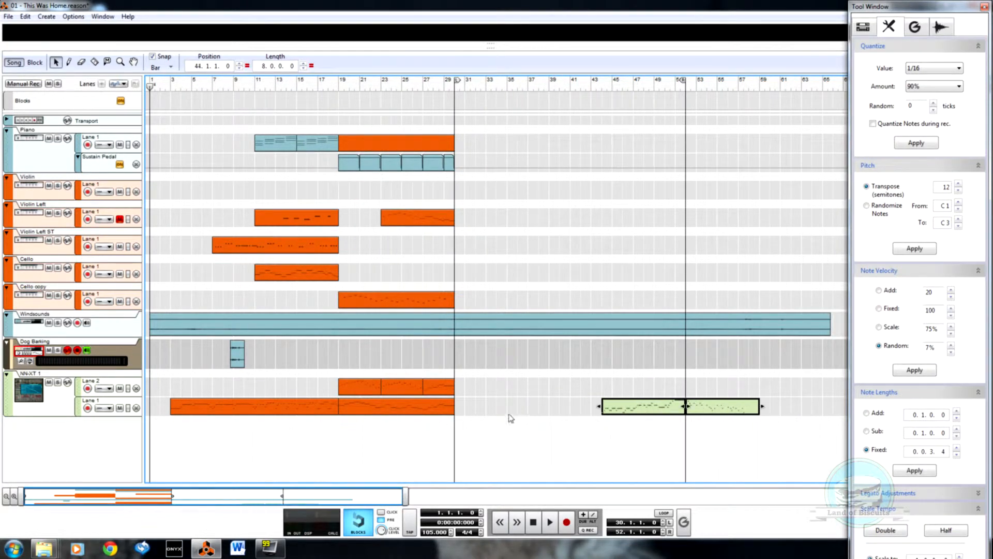
Step: Select the NN-XT 1 clips between bars 19 and 30 and play the song from bar 19
left_click_drag(489, 416, 356, 399)
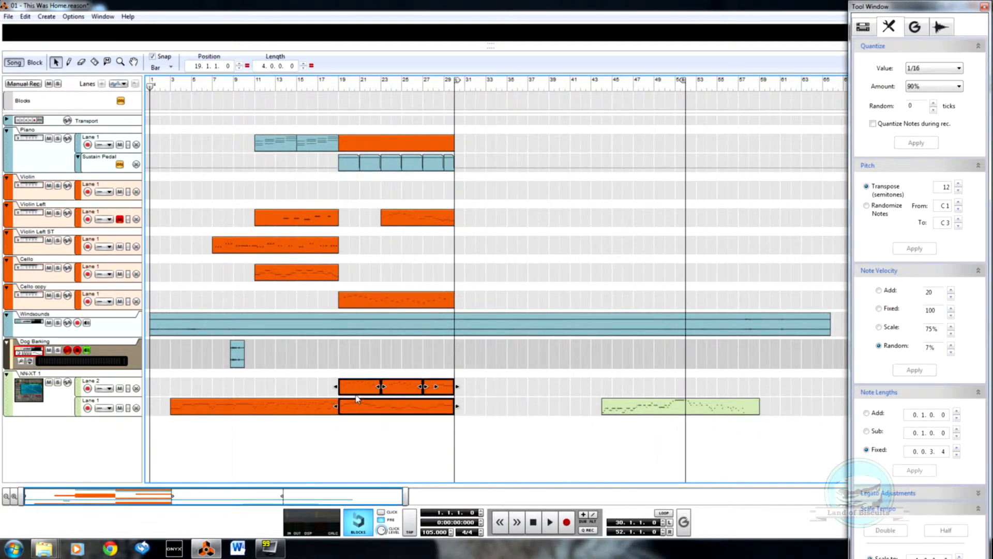
left_click(337, 82)
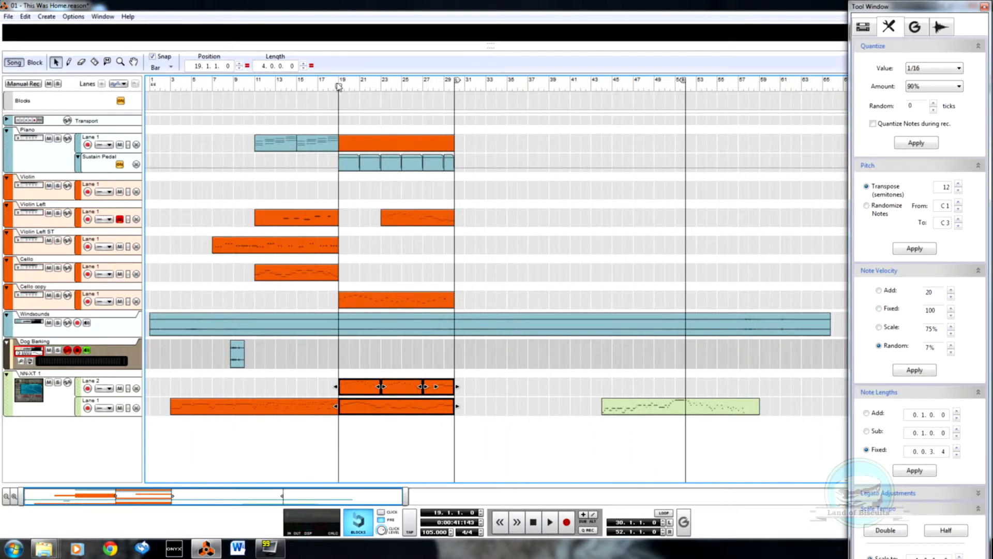
key("space")
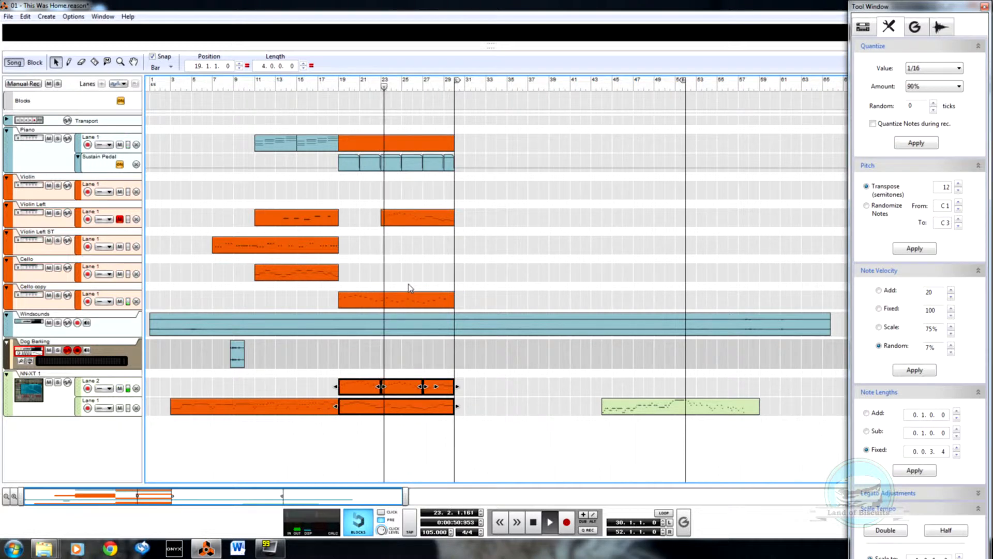
Step: Unmute the Violin Left lane and delete its clip starting at bar 23
left_click(120, 221)
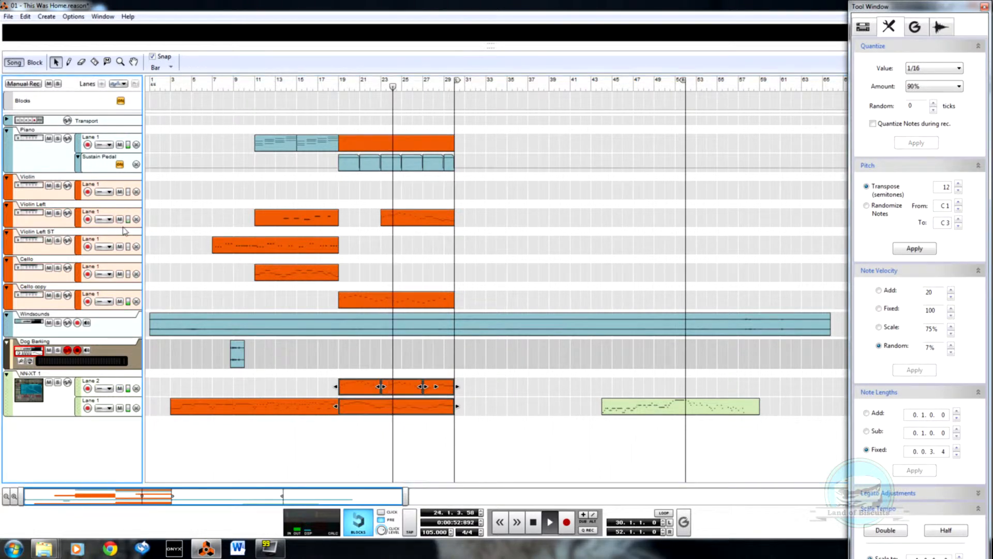
left_click(422, 222)
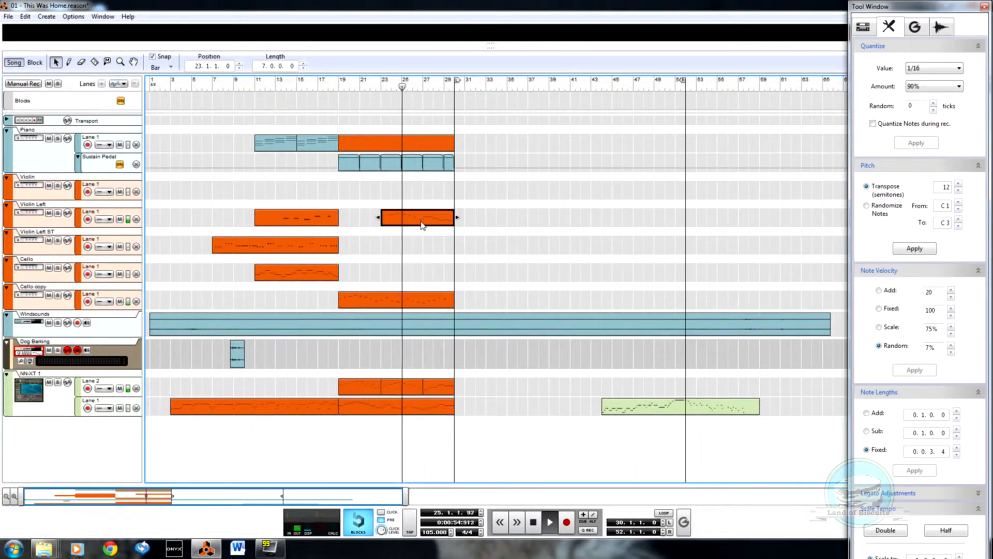
key("Delete")
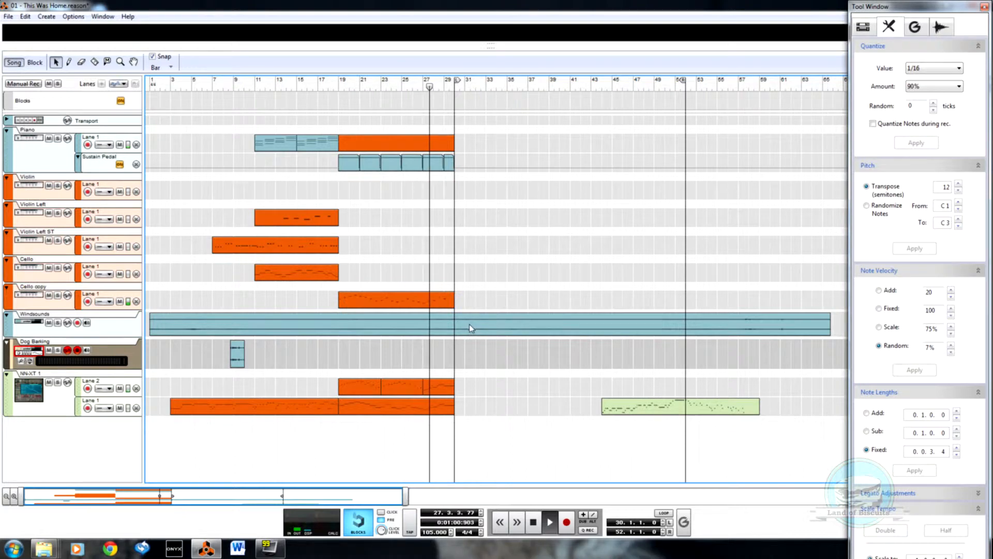
Step: Open the Spectrum EQ for the Windsounds mixer channel, then solo the channel and play it
key("F6")
scroll(519, 225, "up", 3)
key("F5")
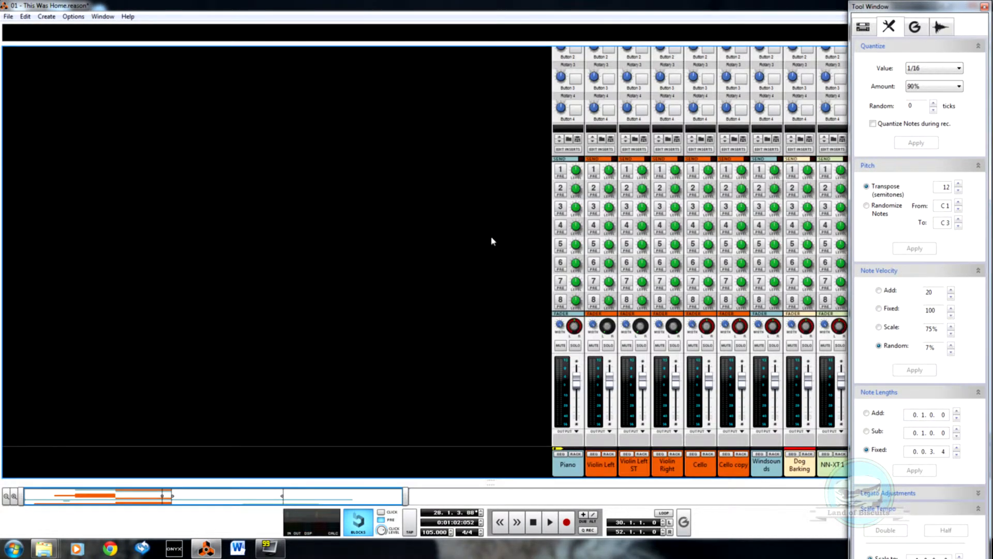
left_click_drag(233, 496, 366, 497)
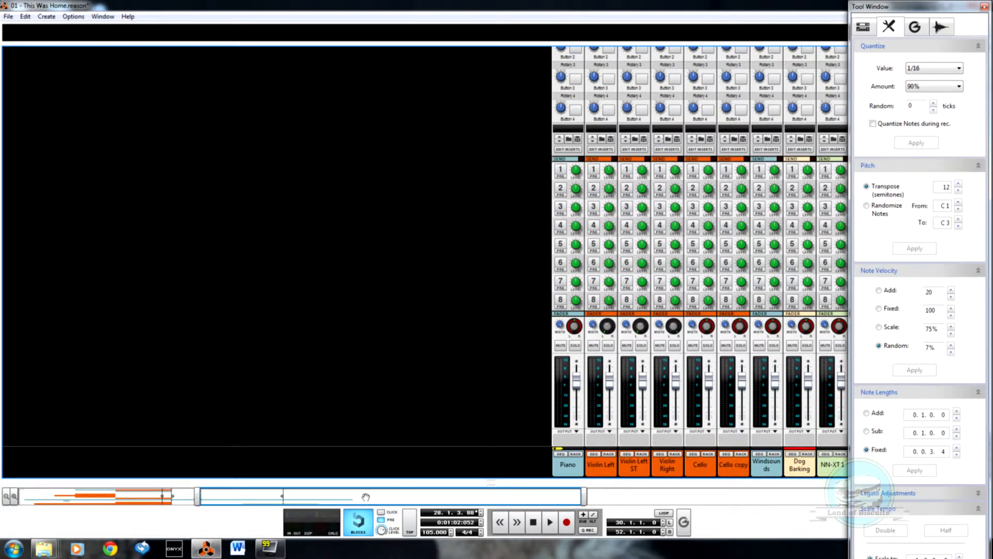
scroll(772, 166, "up", 4)
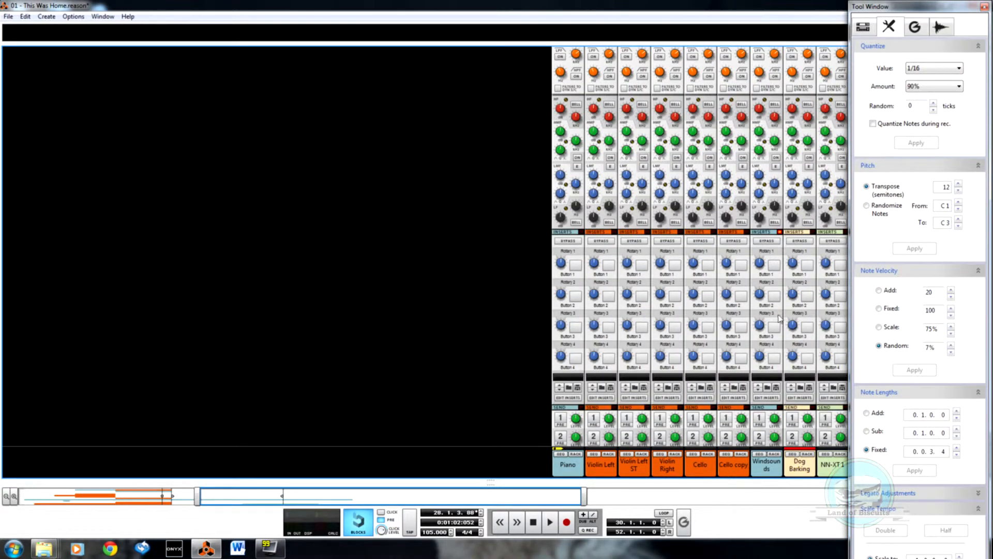
scroll(779, 313, "up", 5)
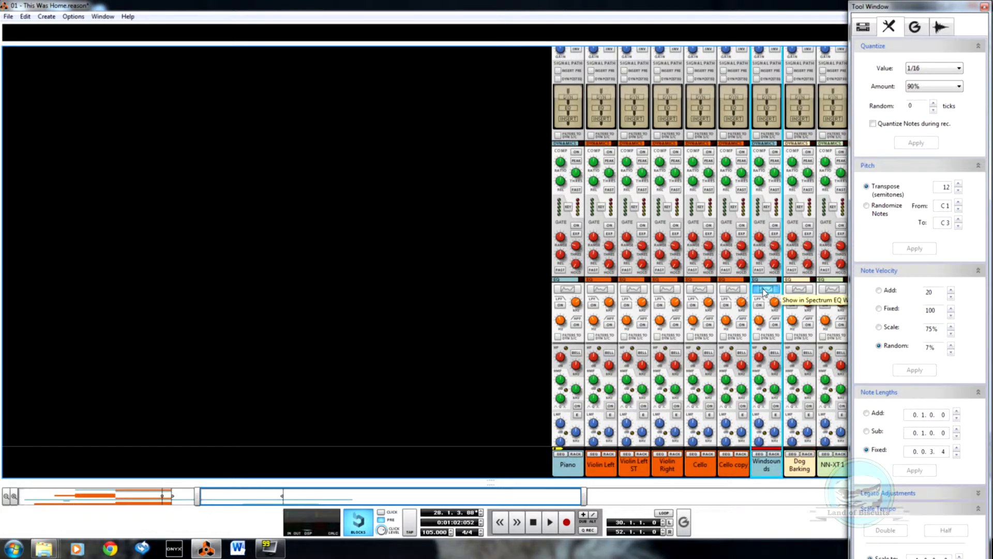
left_click(764, 290)
scroll(765, 301, "down", 8)
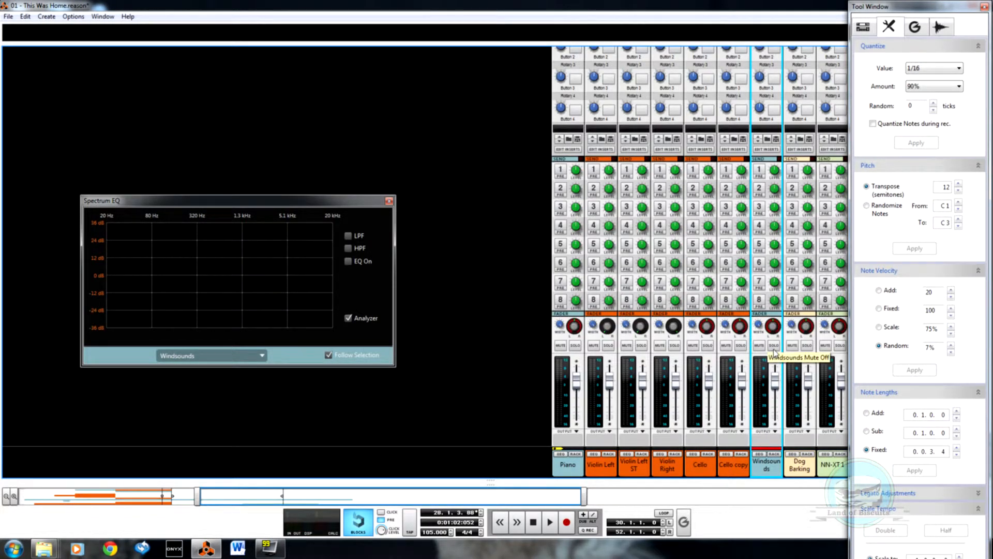
left_click(774, 345)
key("space")
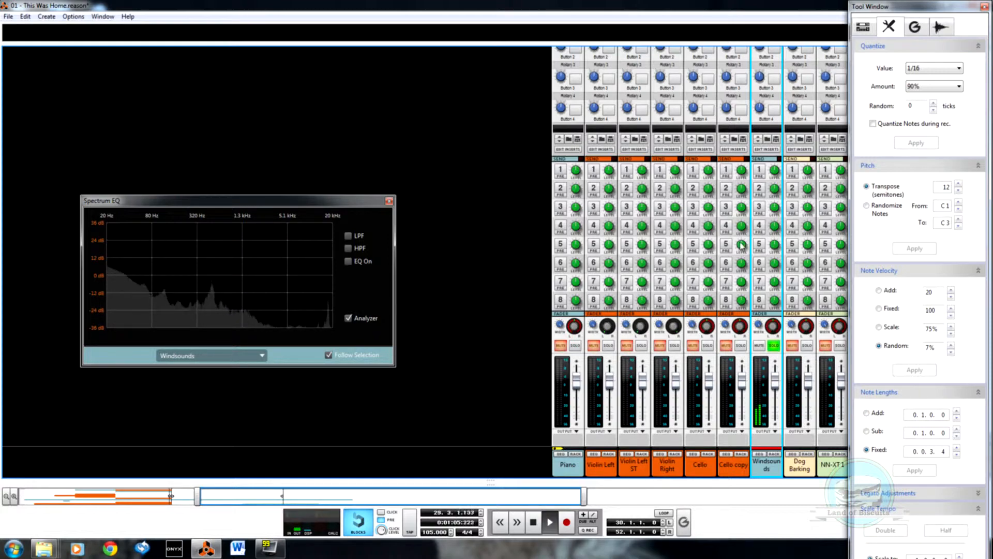
Step: Turn on the Windsounds EQ and cut the low band to -20.32 dB at 40 Hz with a slight high-frequency dip
scroll(742, 245, "up", 5)
left_click(348, 262)
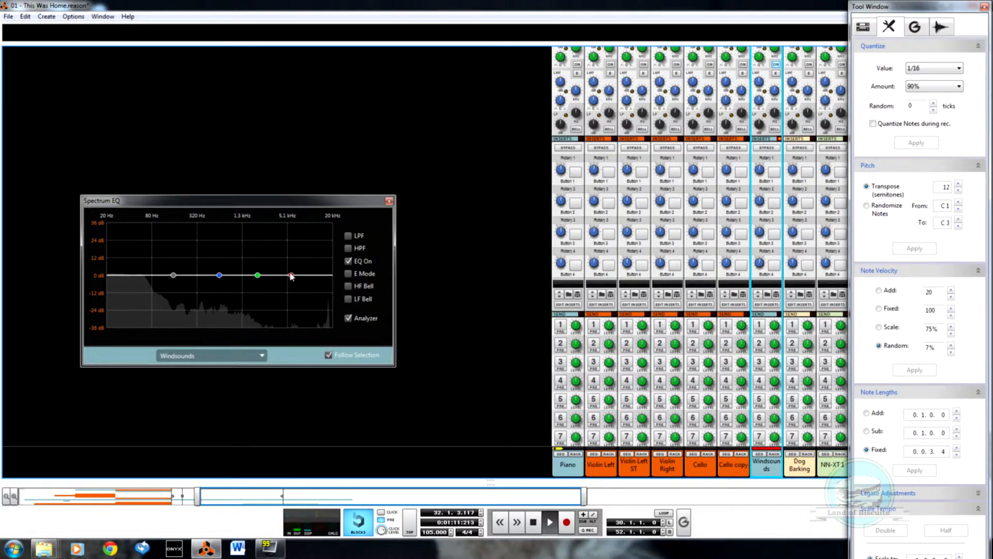
left_click_drag(290, 275, 322, 288)
left_click_drag(182, 277, 135, 306)
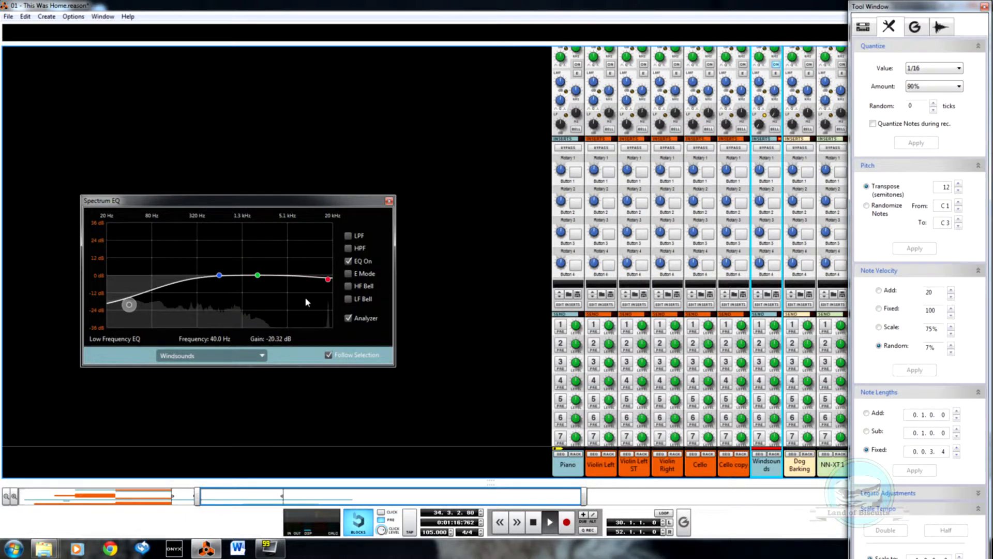
Step: Try the LF Bell mode and the low-pass filter on the Windsounds EQ
left_click(348, 300)
left_click(349, 299)
left_click(348, 235)
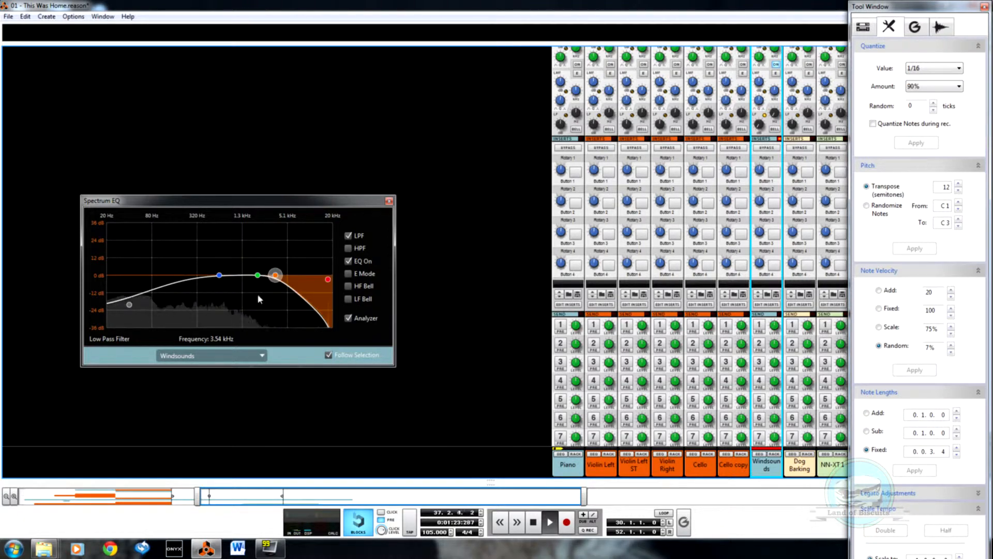
left_click(349, 235)
Step: Enable the Windsounds high-pass filter with its cutoff just below 230 Hz, and reset the low and high bands to 0 dB
left_click(348, 248)
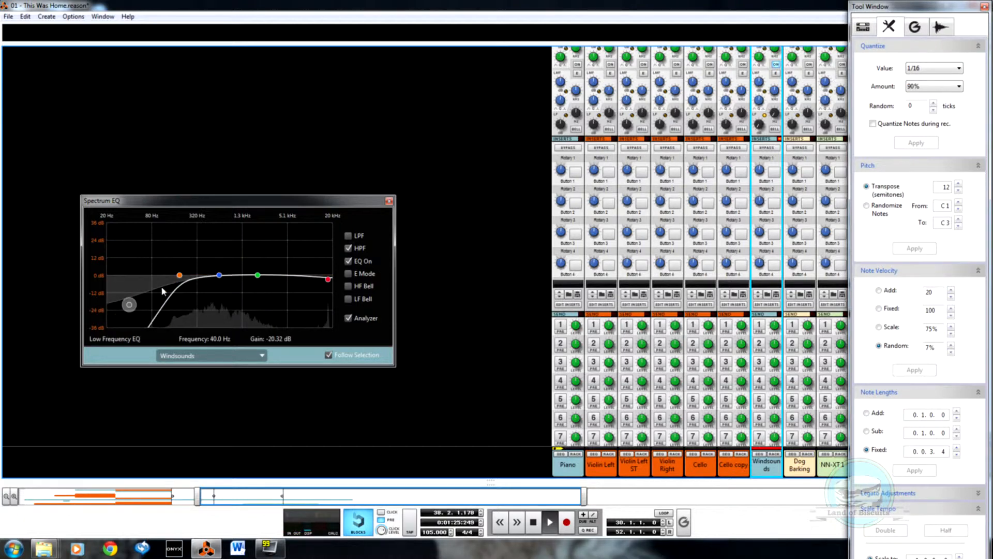
left_click(179, 275)
left_click_drag(129, 305, 164, 282)
left_click(178, 274)
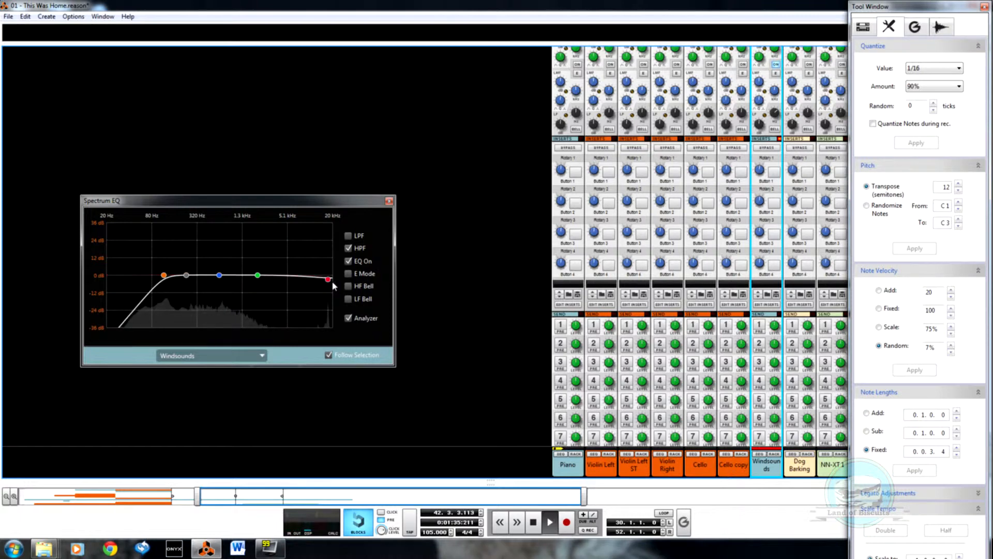
left_click_drag(328, 279, 332, 274)
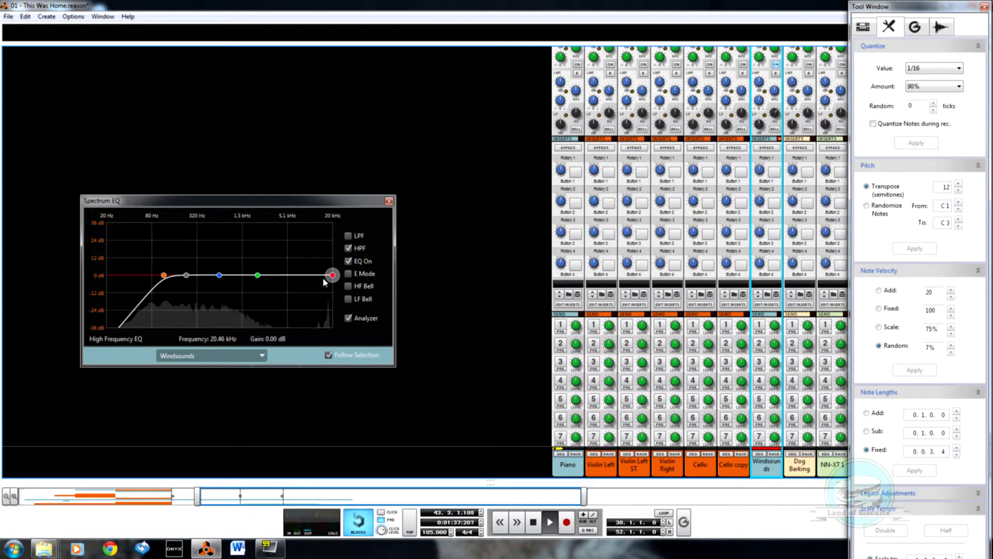
left_click_drag(164, 275, 184, 276)
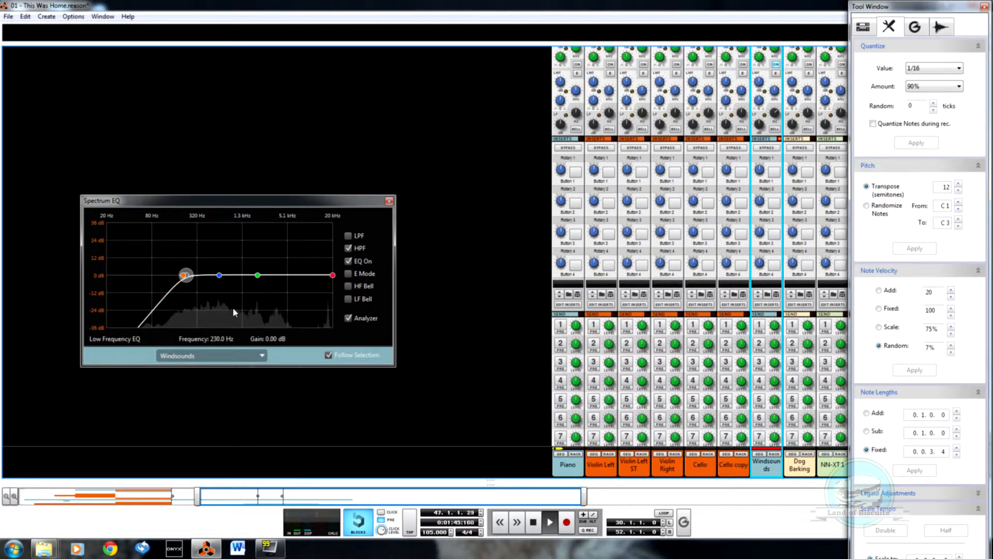
Step: Close the Windsounds Spectrum EQ and stop playback
scroll(807, 349, "up", 10)
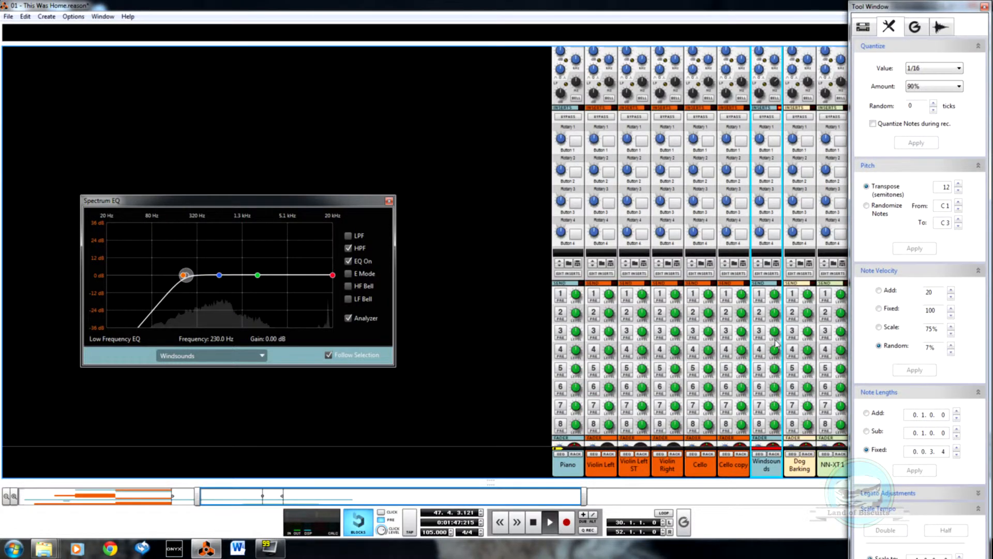
scroll(786, 291, "up", 3)
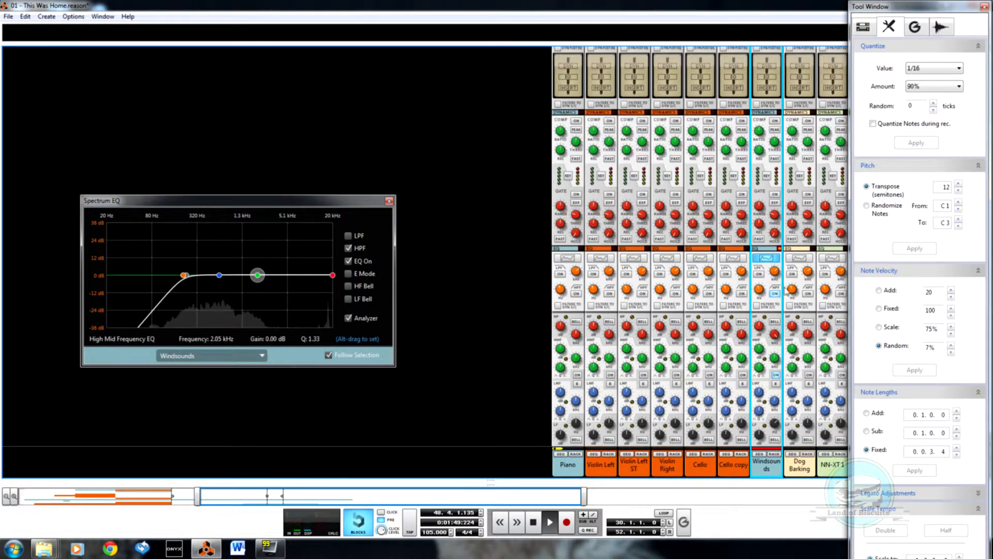
left_click(768, 258)
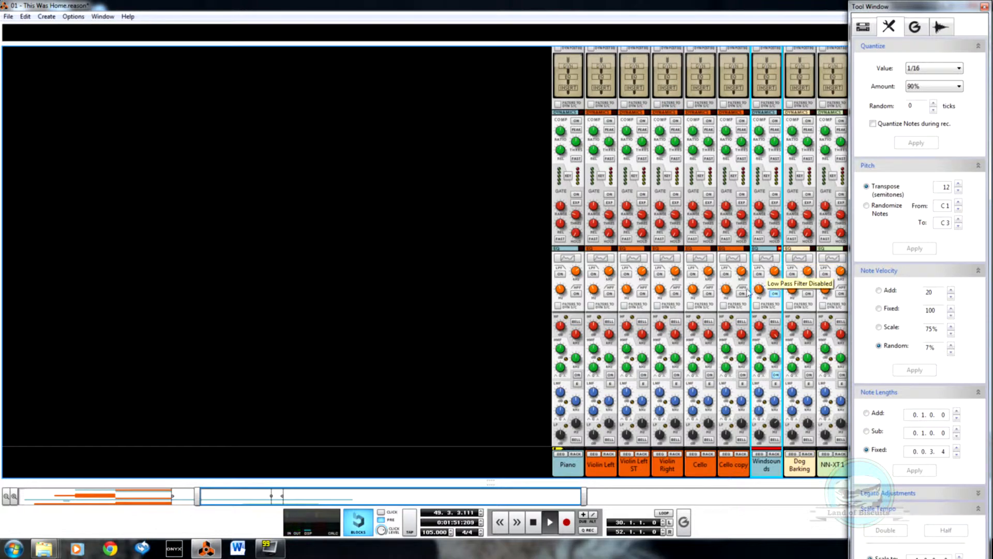
key("space")
Step: Unfold the Windsounds track's insert effects in the rack and adjust the FET Compressor's Input level
scroll(673, 297, "down", 5)
key("F6")
scroll(489, 236, "up", 4)
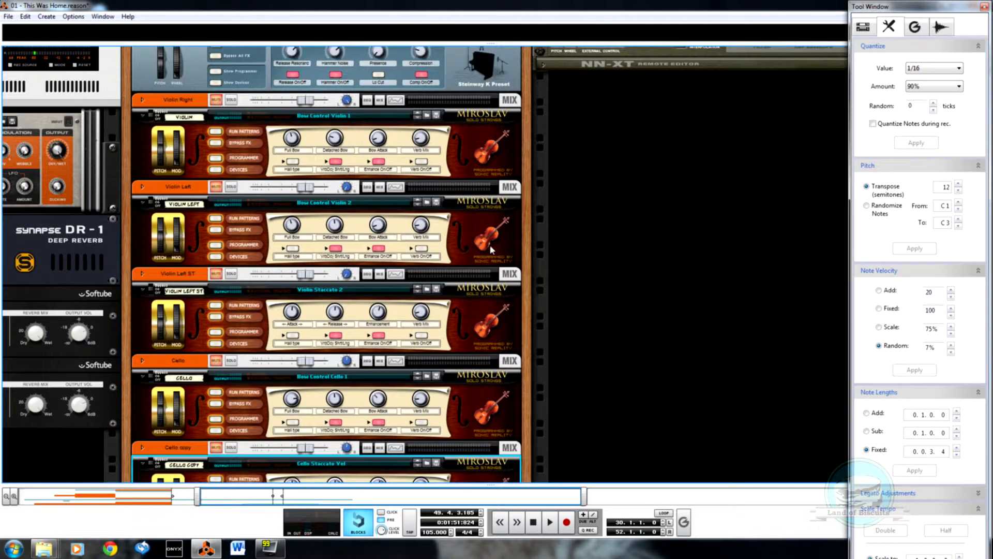
scroll(517, 233, "down", 5)
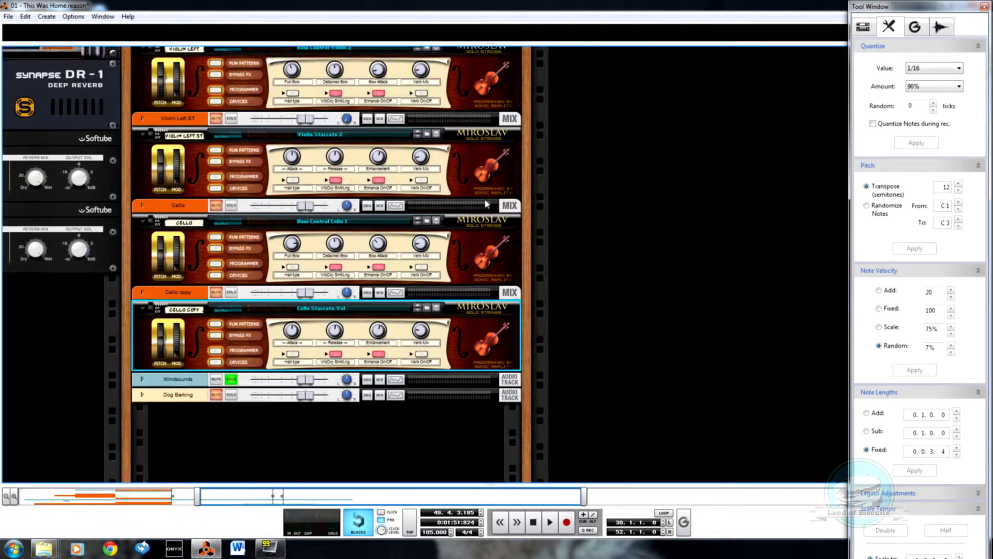
left_click(142, 357)
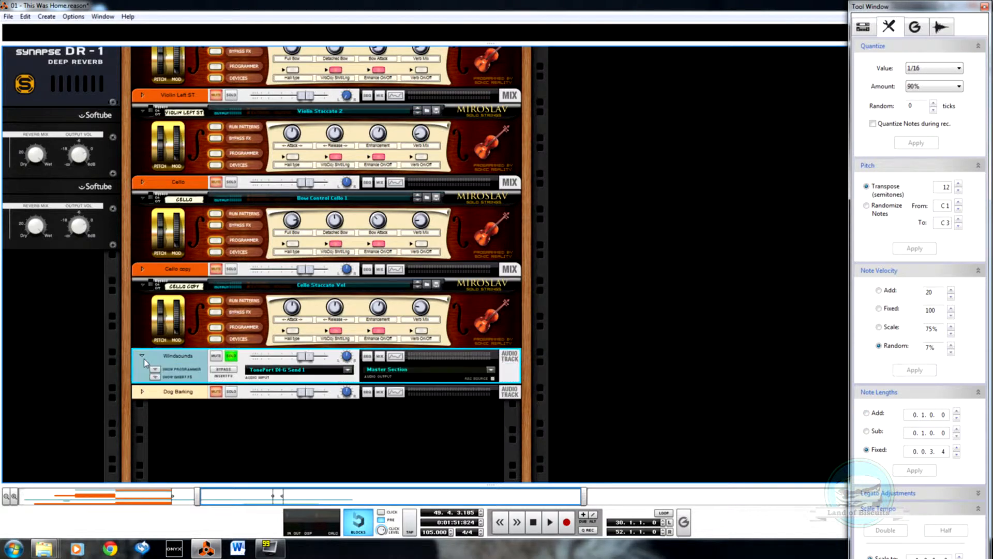
left_click(155, 377)
scroll(166, 373, "down", 3)
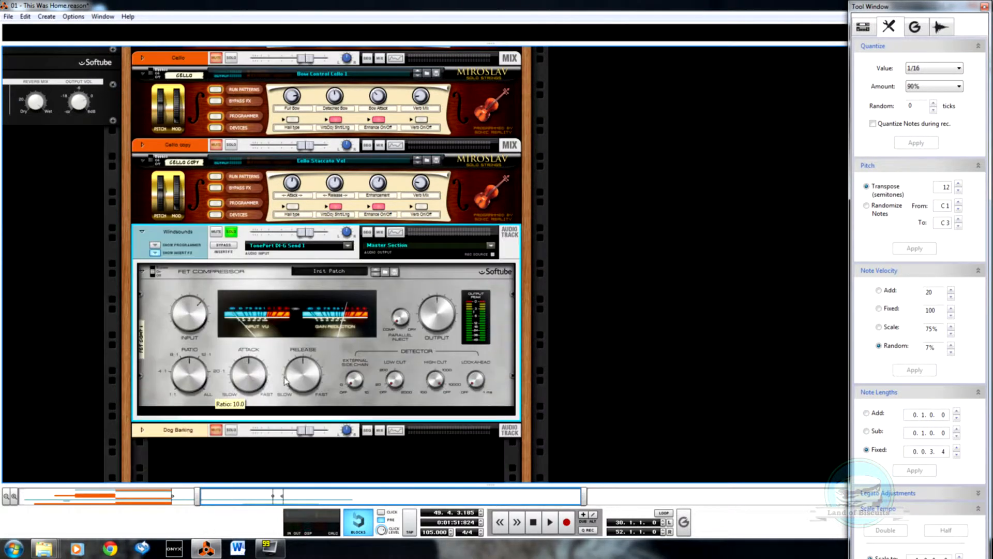
left_click_drag(198, 340, 201, 314)
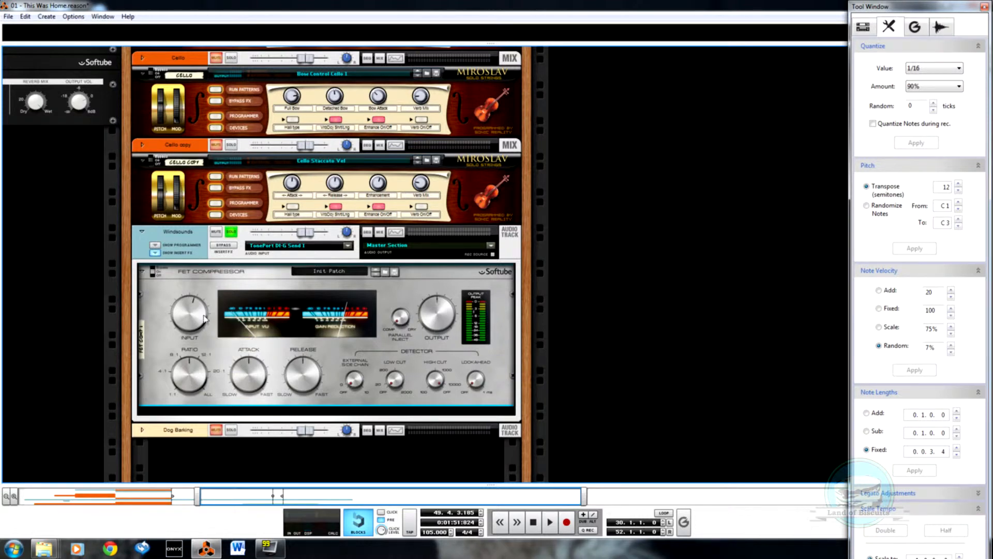
Step: Add the Sonic Goodness Multiband Sidechain Comp effect from the homemade Combinator patches below the FET Compressor
right_click(497, 373)
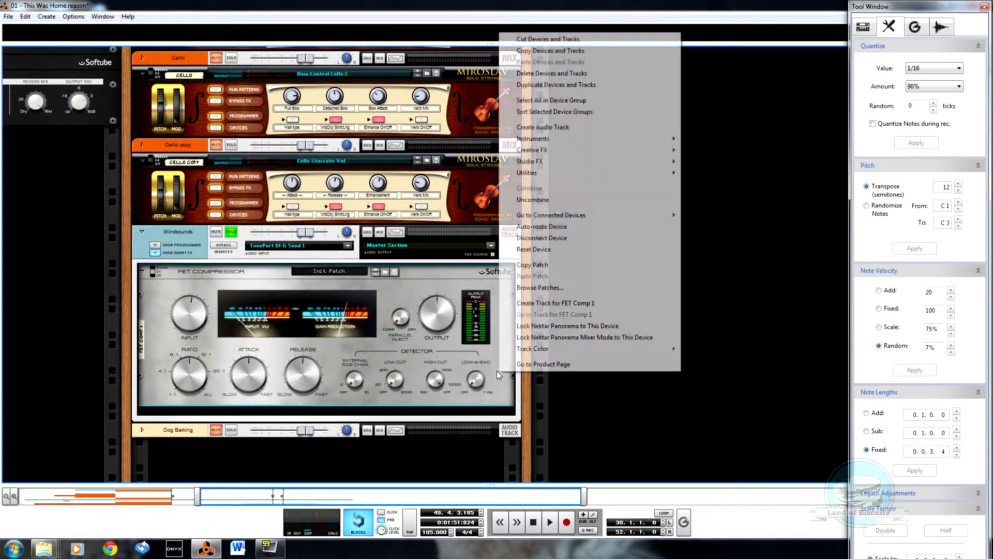
mouse_move(621, 173)
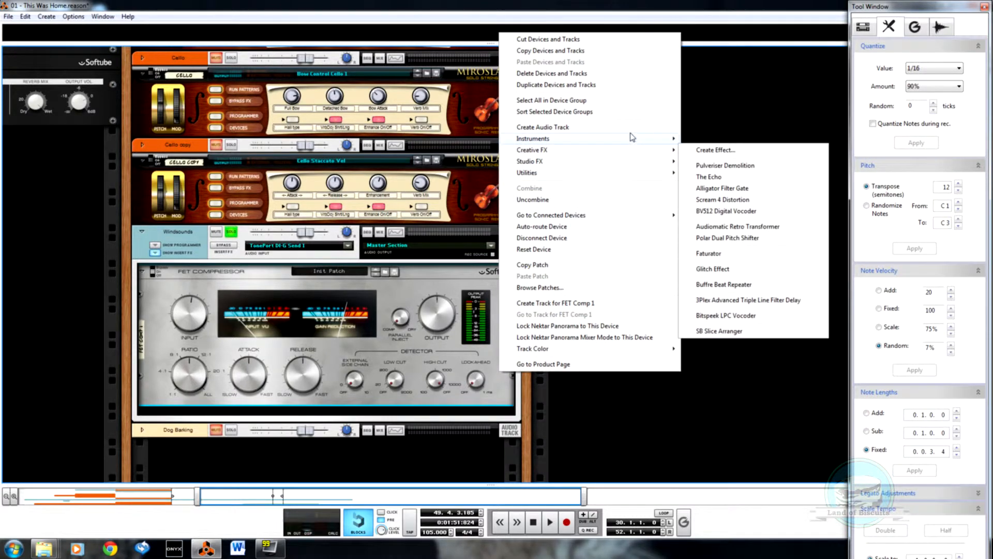
mouse_move(638, 150)
left_click(738, 149)
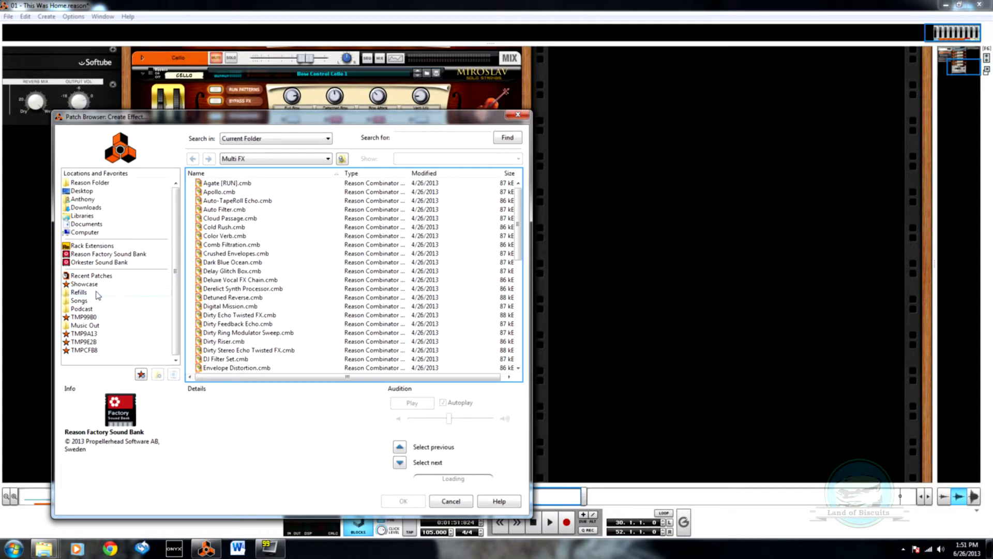
left_click(98, 294)
double_click(288, 210)
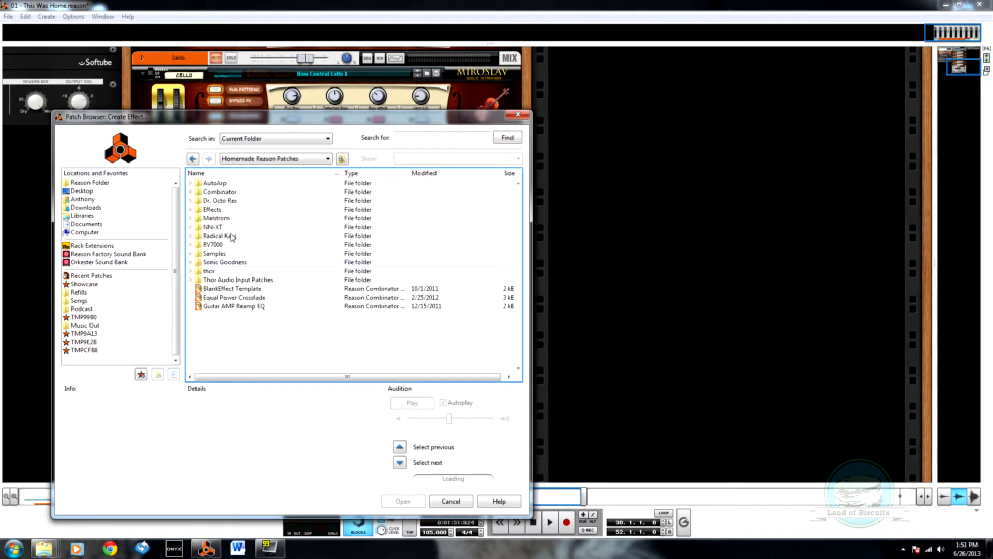
double_click(225, 193)
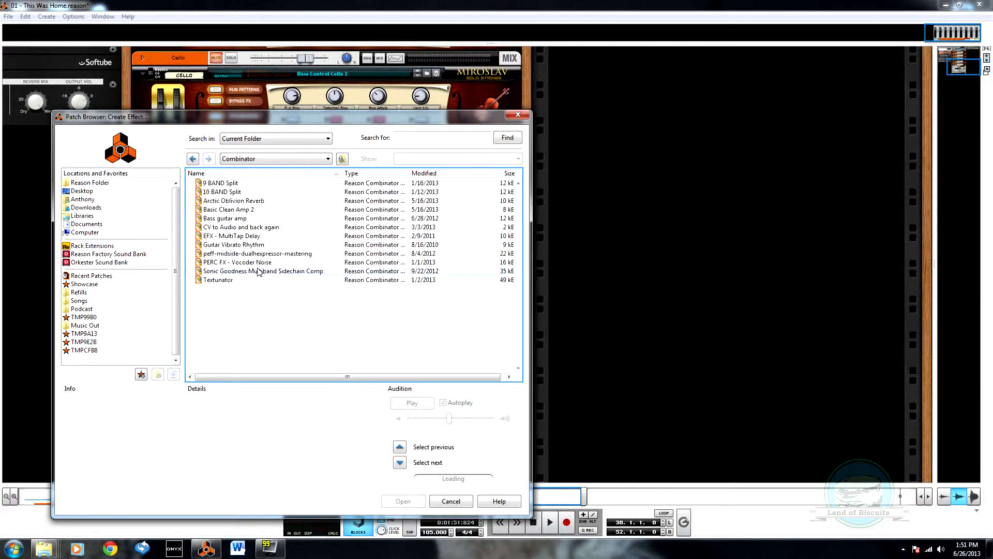
double_click(259, 271)
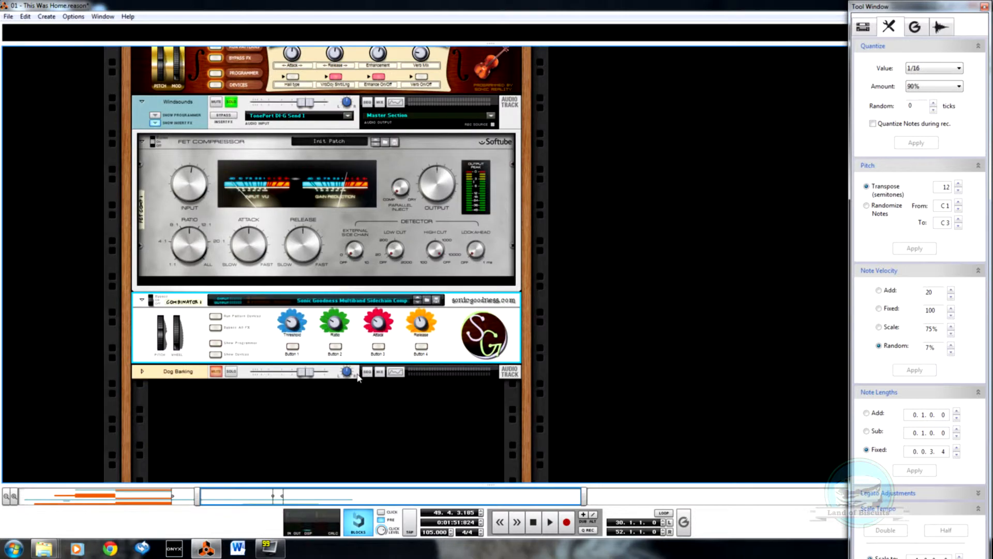
Step: Disconnect the new Combinator from the Cello copy signal path and cable the Cello copy Combinator's output directly to its mix channel input
key("Tab")
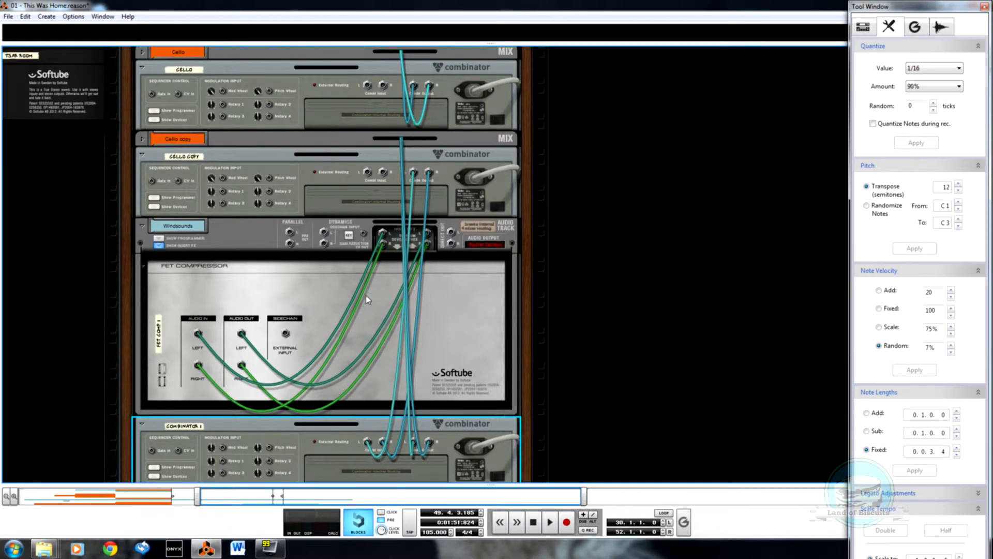
key("Tab")
key("Tab")
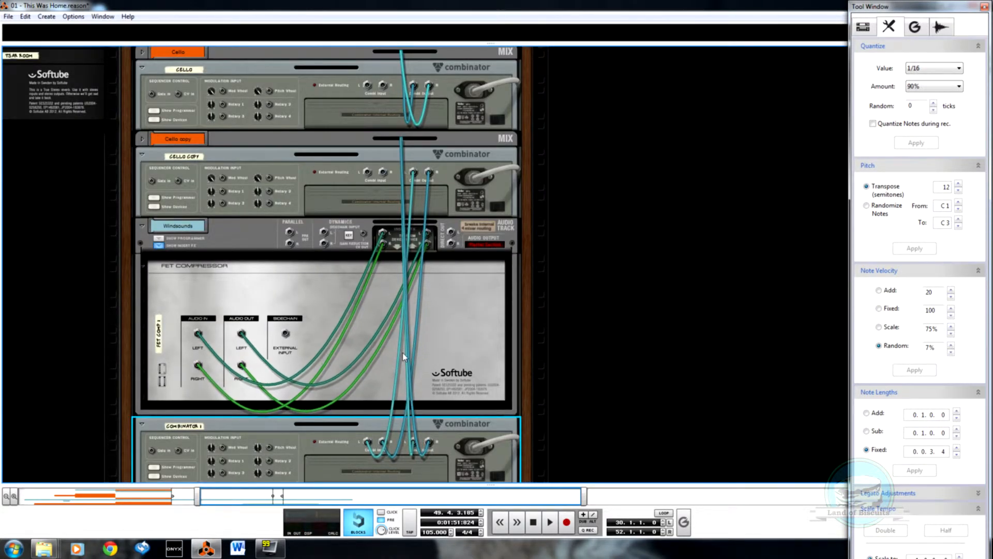
left_click_drag(366, 443, 302, 222)
left_click(140, 140)
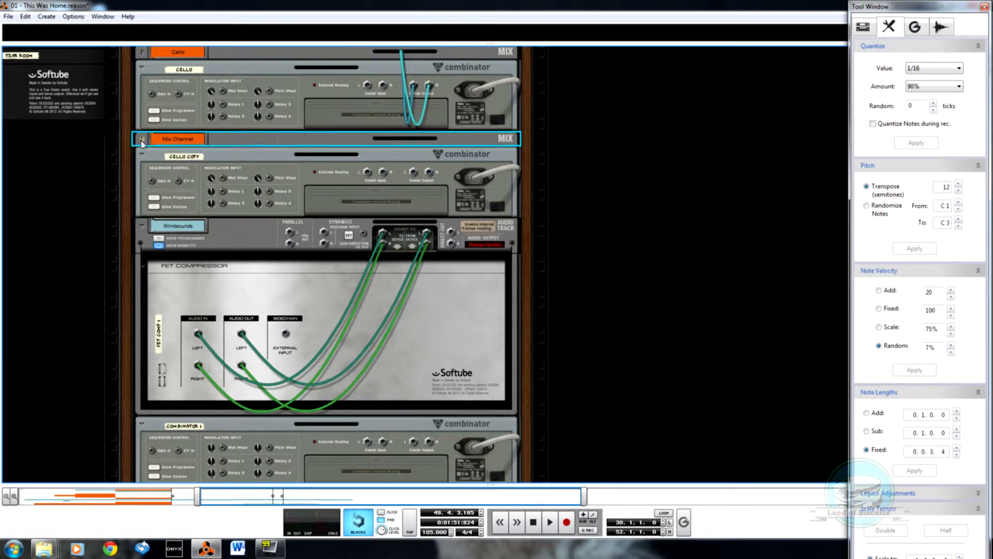
left_click_drag(414, 193, 259, 147)
key("Tab")
scroll(333, 261, "down", 2)
key("Tab")
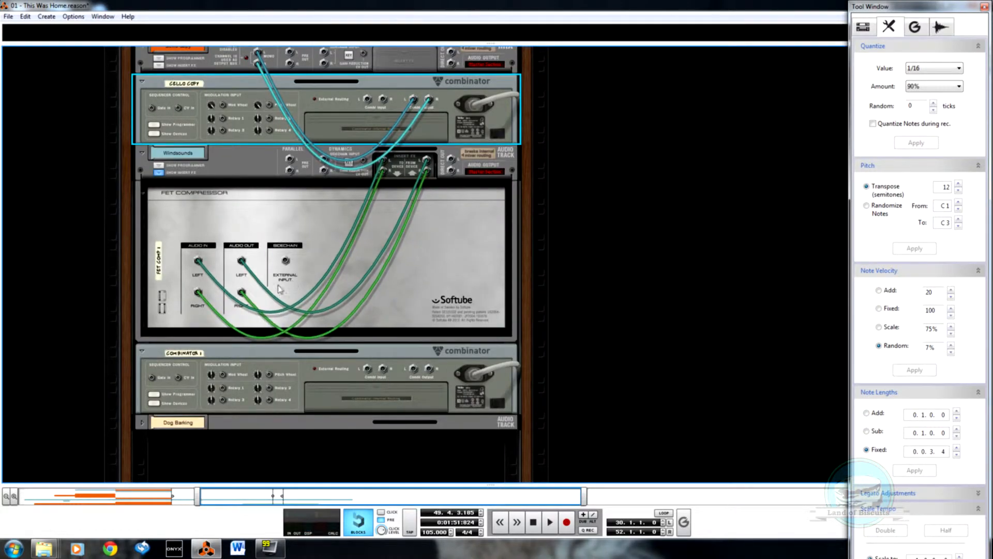
Step: Cable the Windsounds insert send and return to the audio input and output of Combinator 1
left_click_drag(427, 163, 395, 368)
left_click(394, 368)
key("Tab")
key("Tab")
Step: Delete the FET Compressor from the Windsounds insert effects
right_click(161, 213)
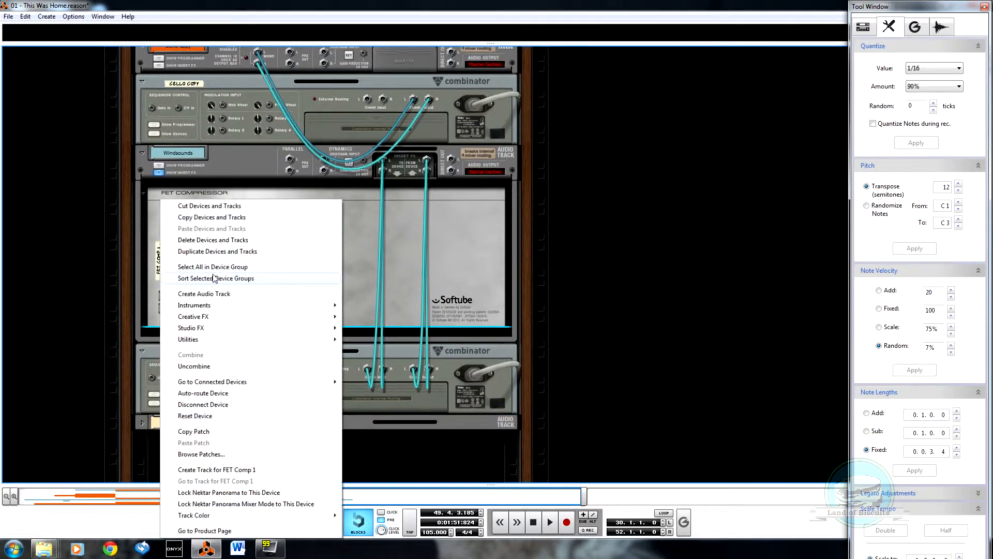
left_click(222, 240)
left_click(473, 304)
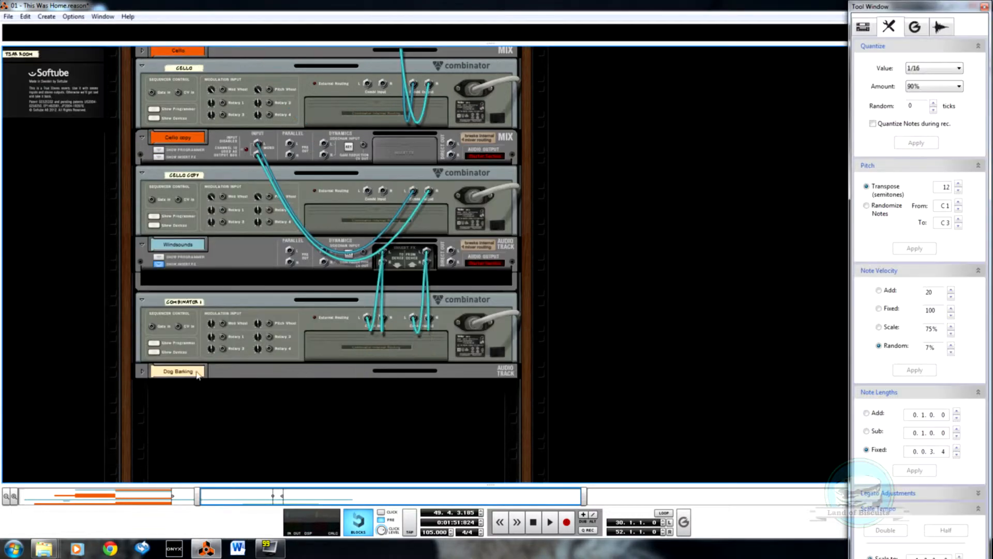
Step: Show the devices inside Combinator 1 and examine the front and rear of its splitters, compressors and sidechain stereo imagers
left_click(154, 352)
scroll(250, 342, "down", 2)
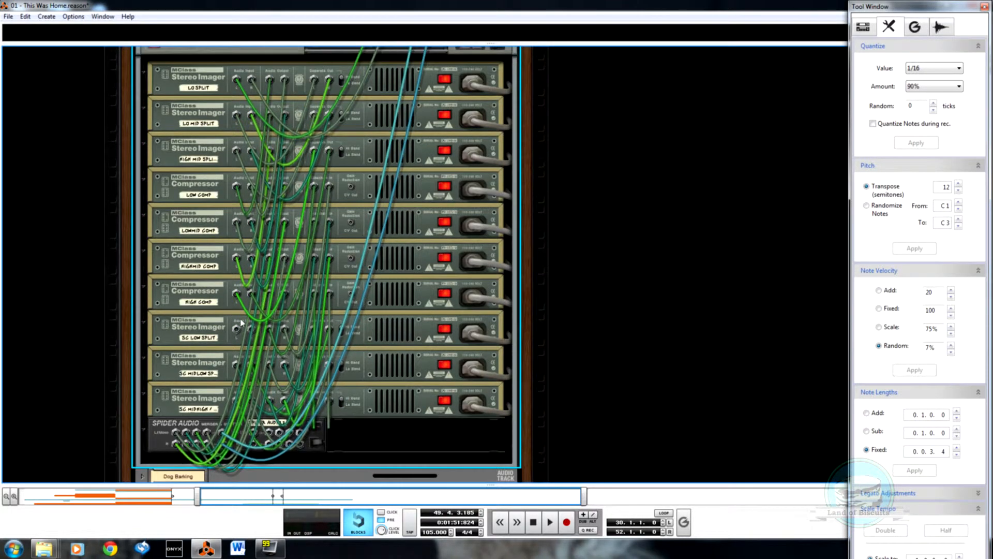
key("Tab")
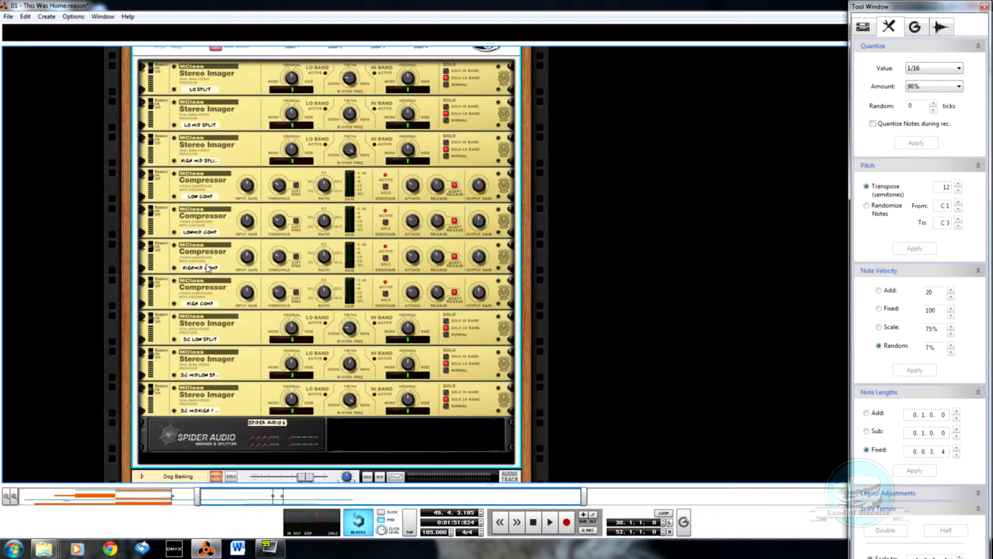
scroll(210, 269, "up", 2)
scroll(236, 319, "down", 2)
key("Tab")
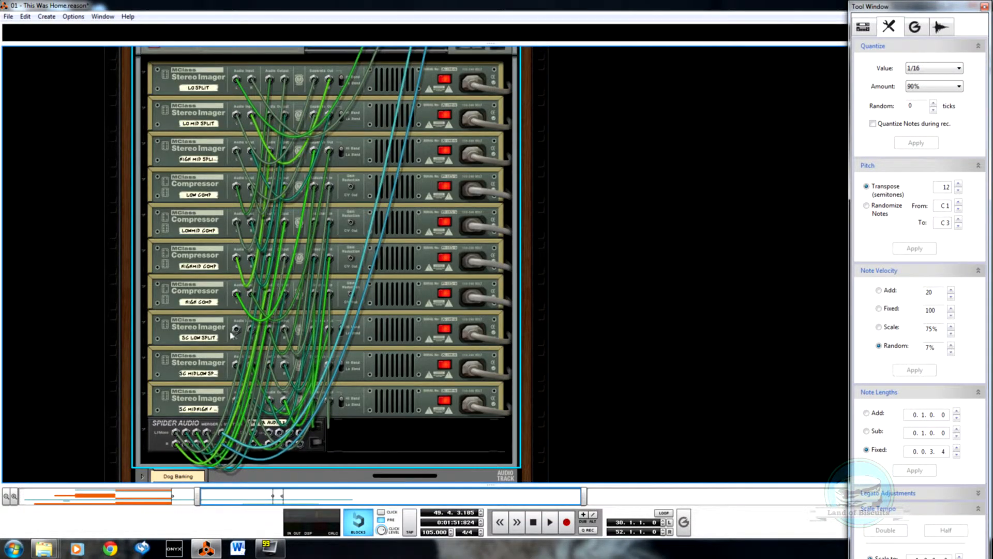
scroll(237, 341, "up", 2)
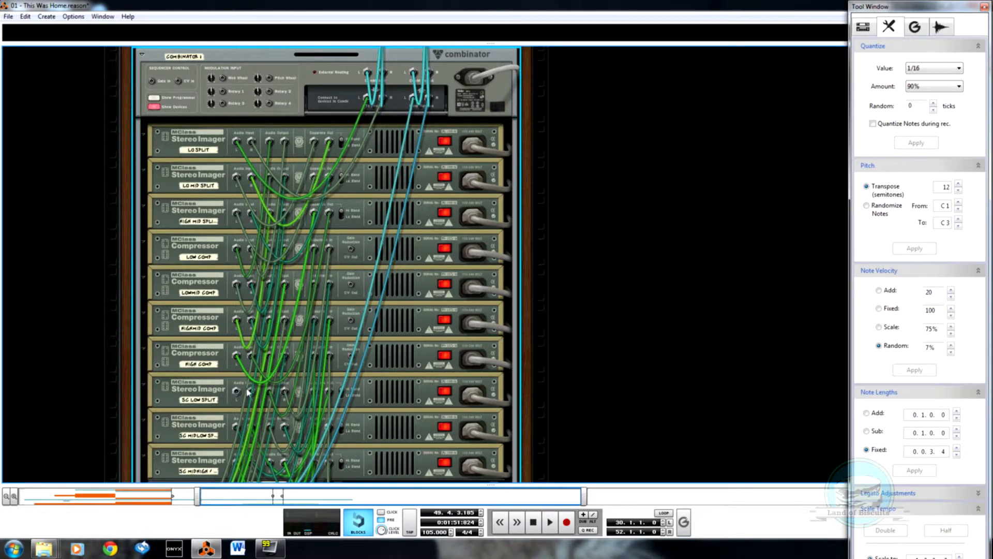
scroll(248, 393, "up", 6)
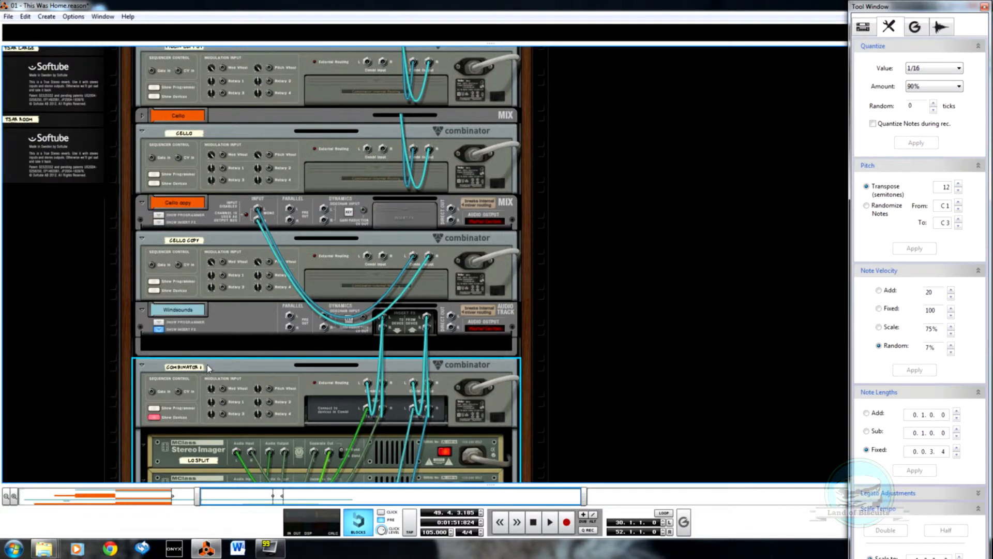
Step: Move the Windsounds track with Combinator 1 to the rack column below NN-XT 1, and close the Tool Window
left_click_drag(242, 328, 671, 244)
scroll(603, 243, "up", 2)
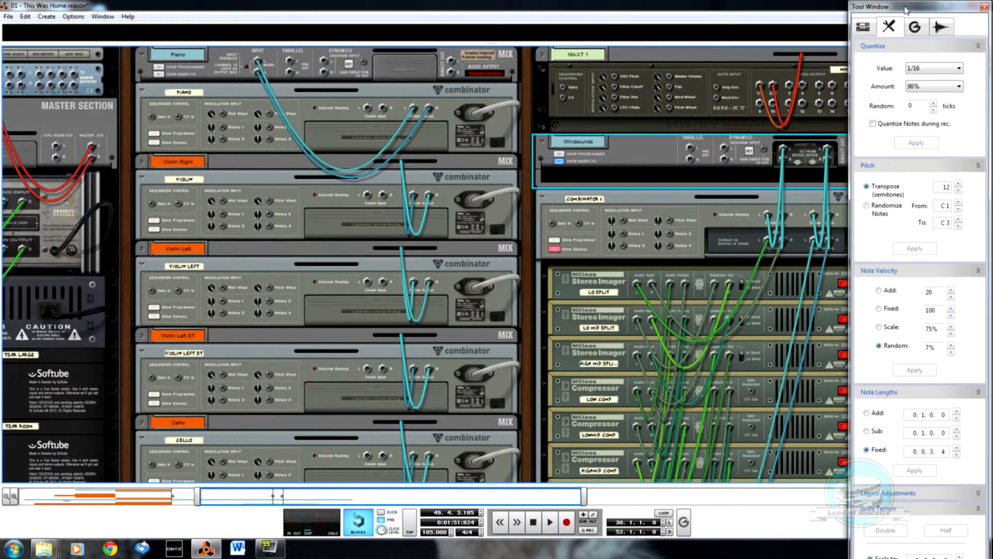
left_click(985, 8)
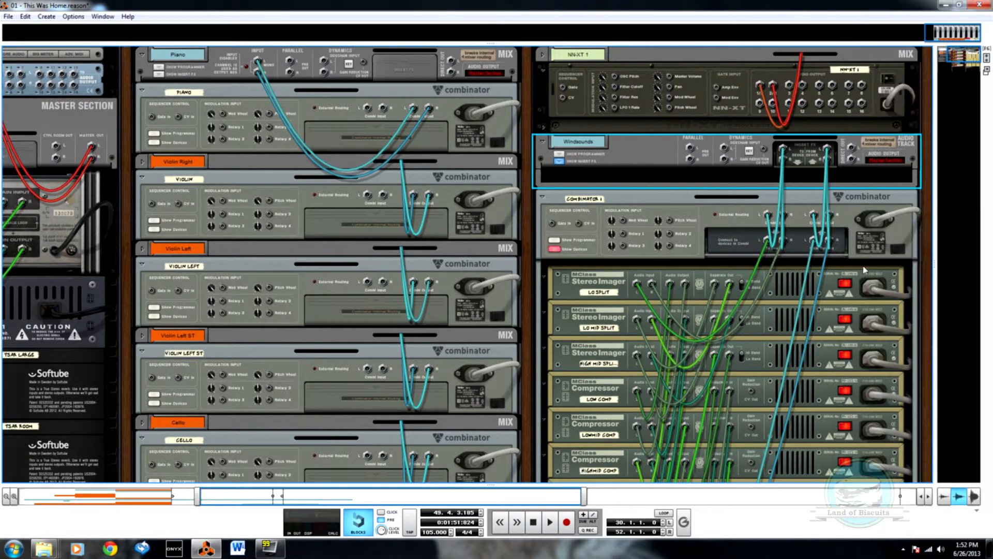
scroll(924, 266, "down", 5)
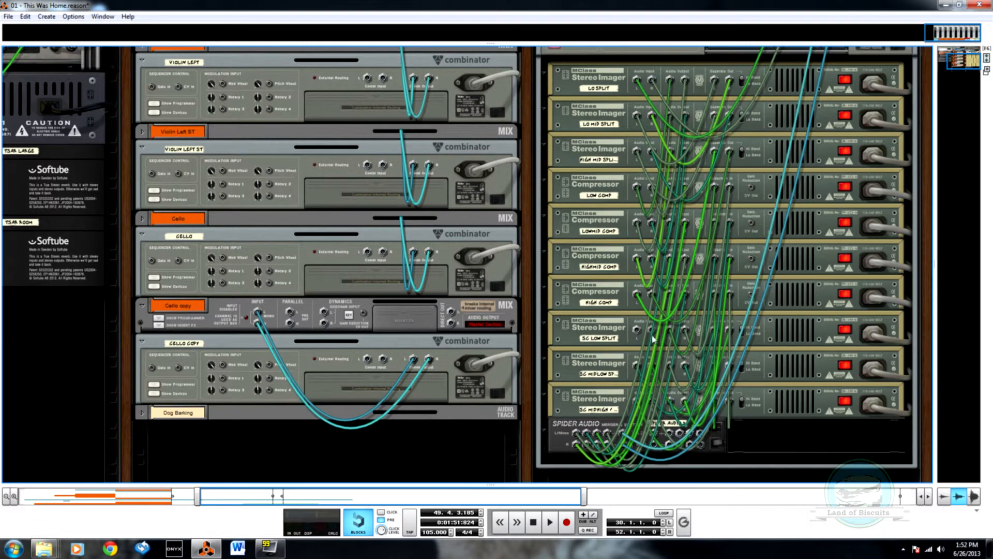
scroll(655, 342, "up", 2)
key("Tab")
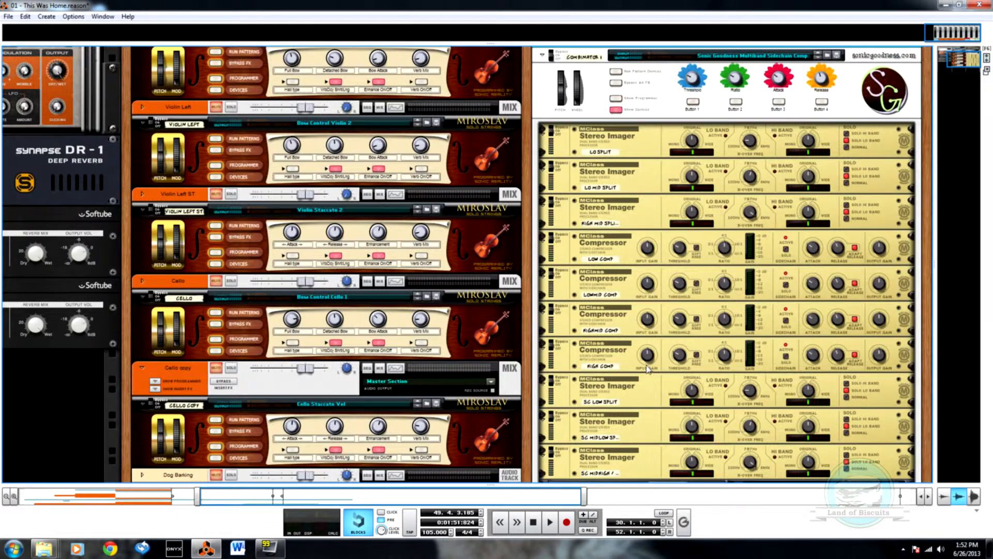
scroll(584, 352, "up", 3)
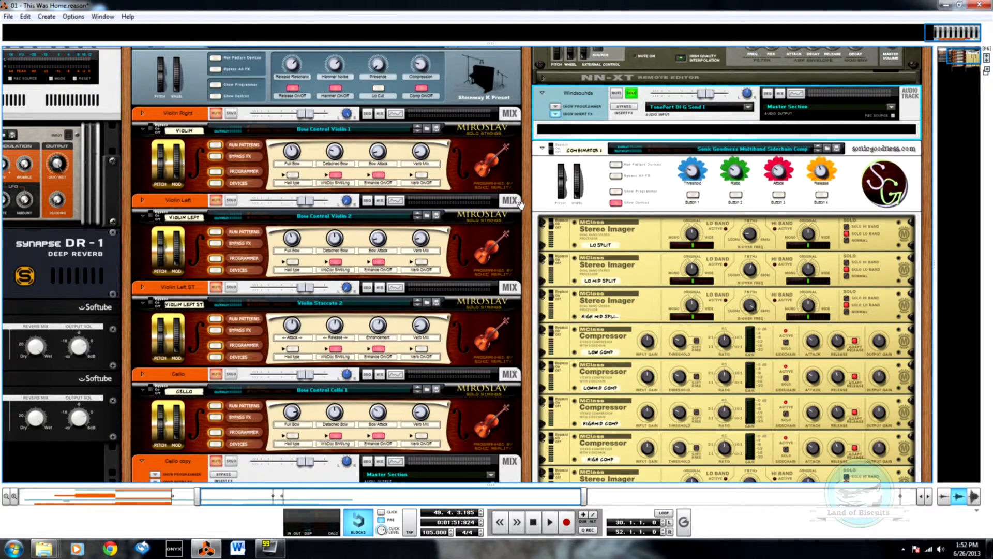
Step: Route the Piano, Cello, Cello copy and NN-XT 1 mixer channels to a new output bus
key("F7")
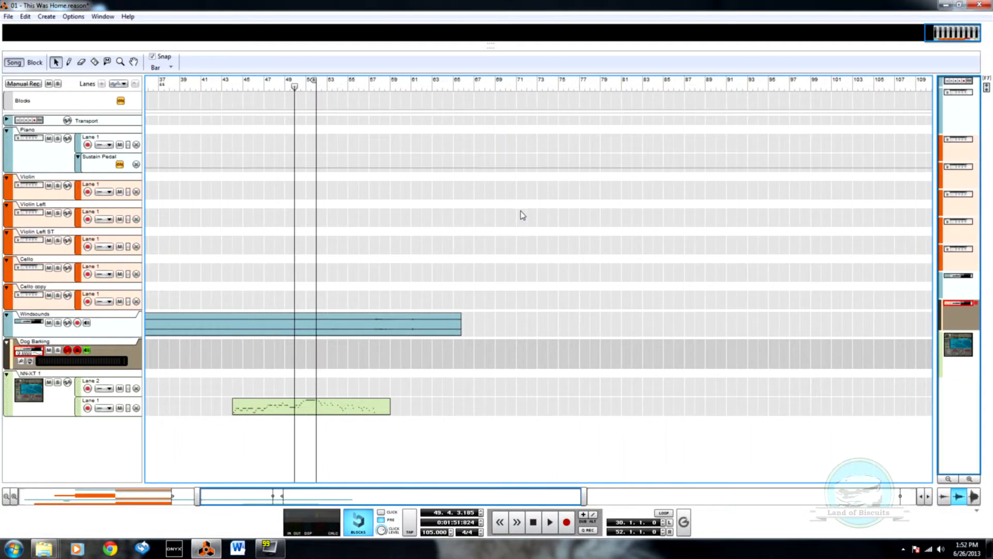
key("F6")
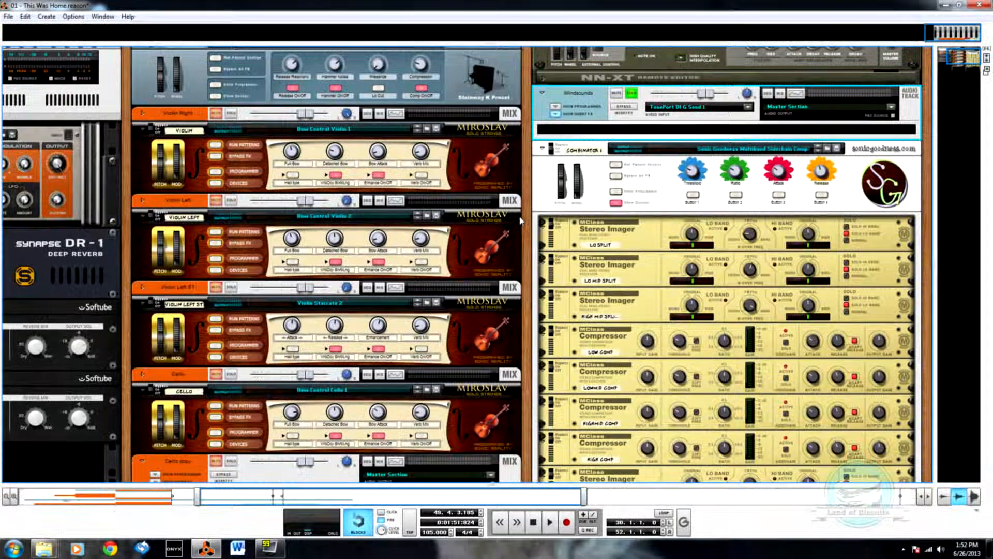
key("F5")
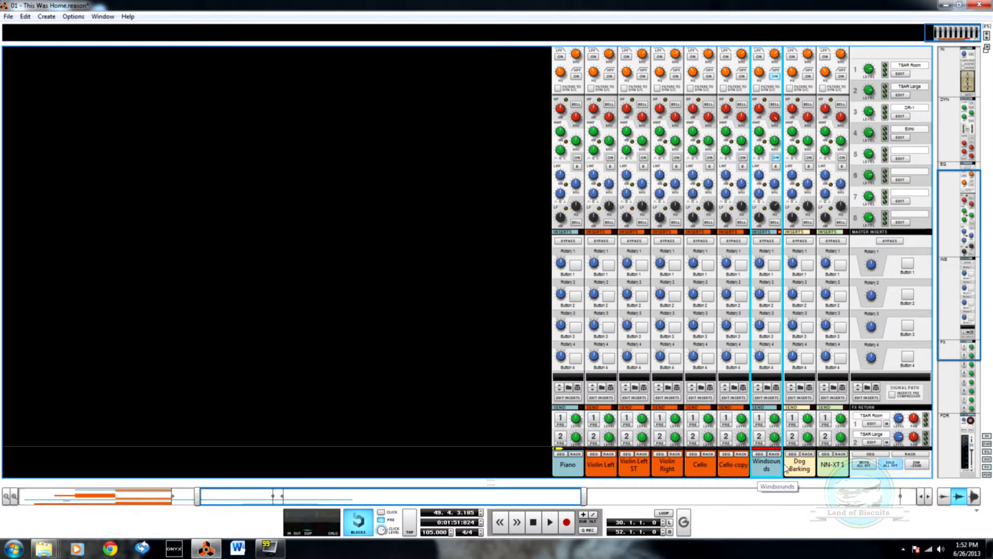
left_click(569, 468)
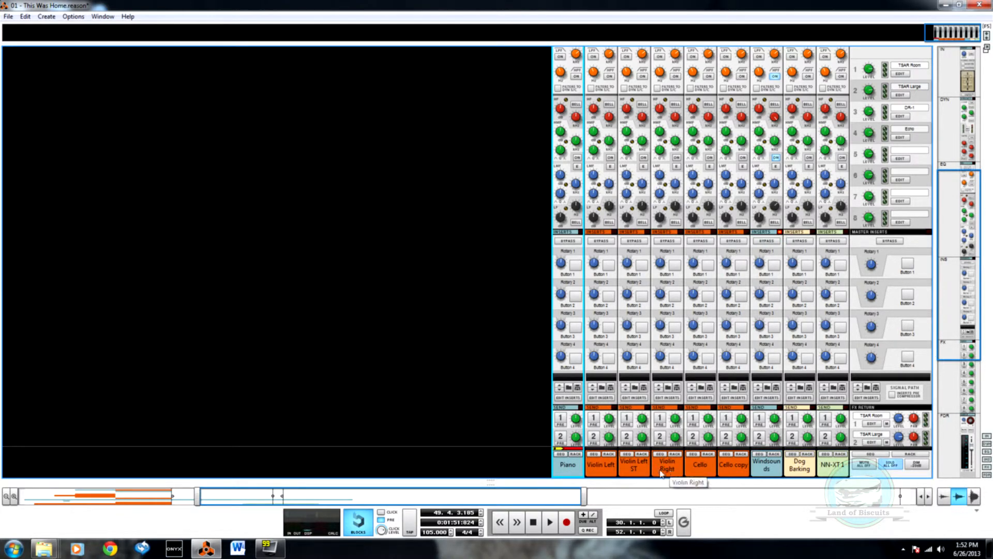
left_click(707, 475)
left_click(734, 476, "shift")
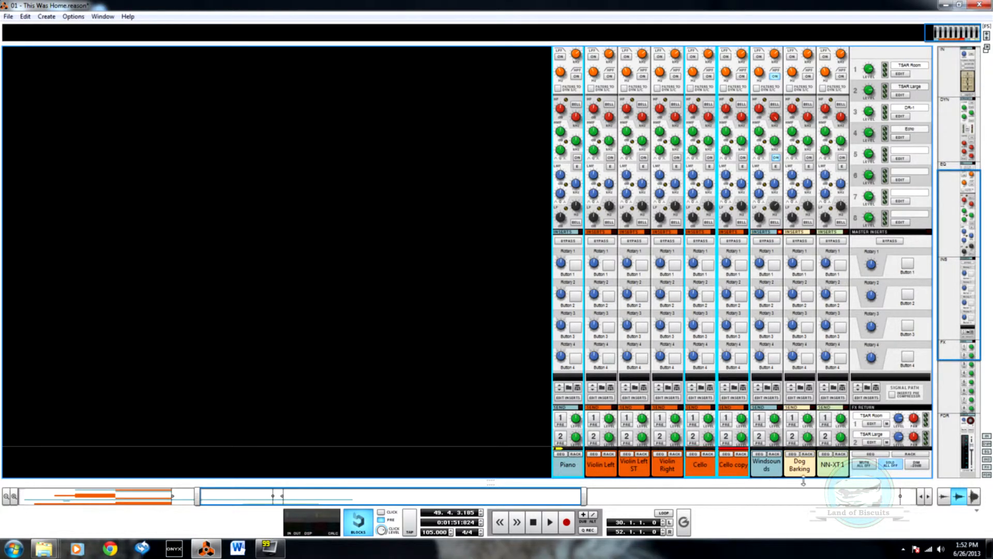
left_click(834, 472, "ctrl")
right_click(835, 472)
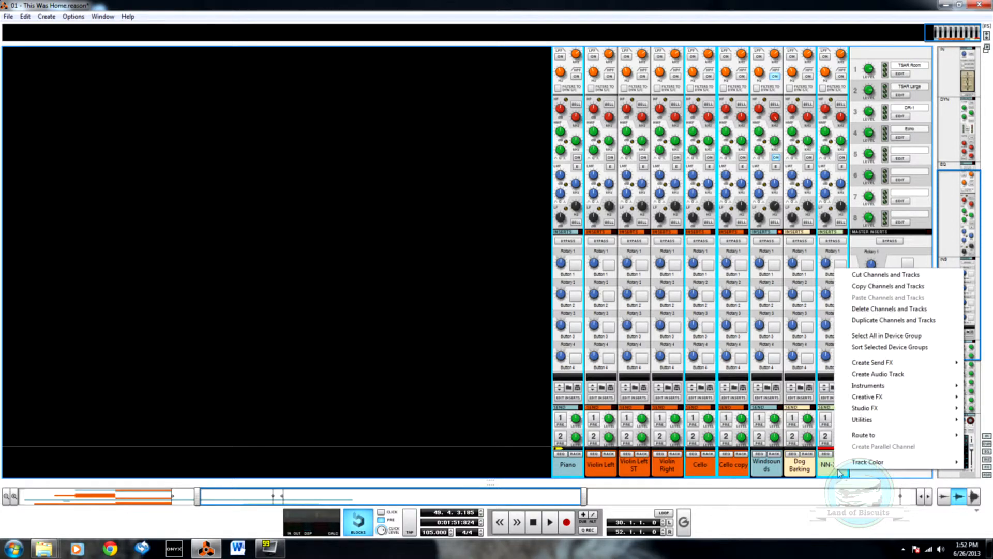
mouse_move(882, 436)
left_click(793, 437)
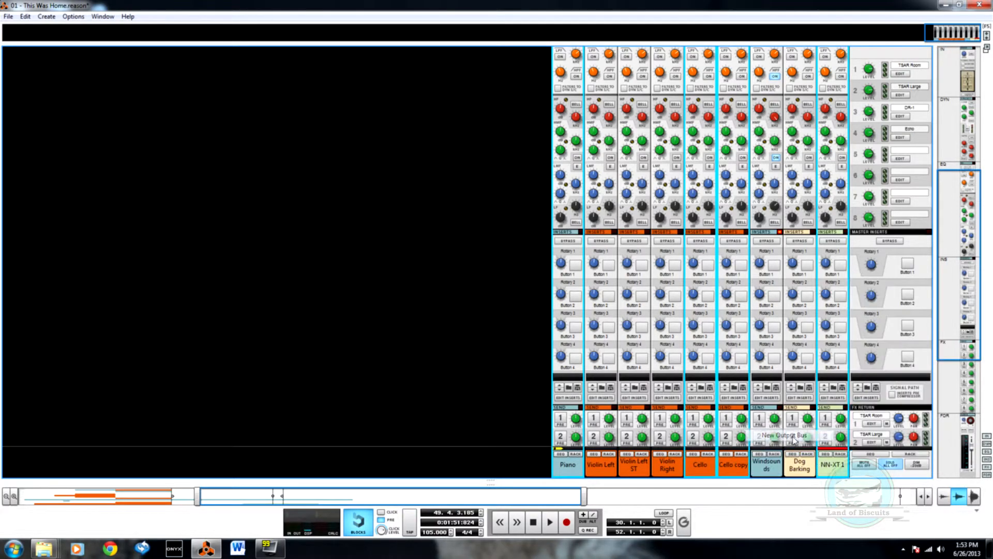
scroll(831, 461, "down", 4)
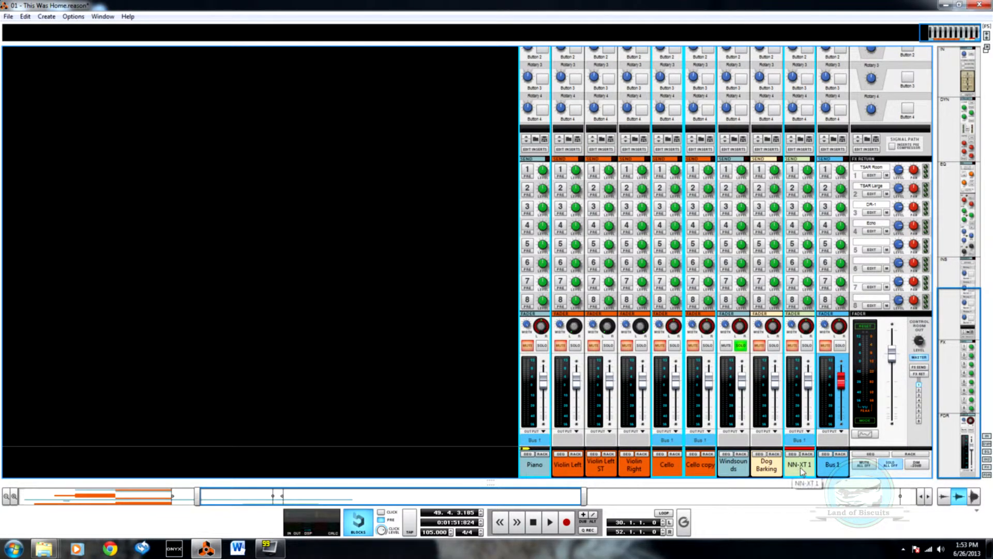
Step: Show Bus 1's insert effects section in the rack and cable its insert output to the SC LOW SPLIT stereo imager's input in Combinator 1
left_click(823, 465)
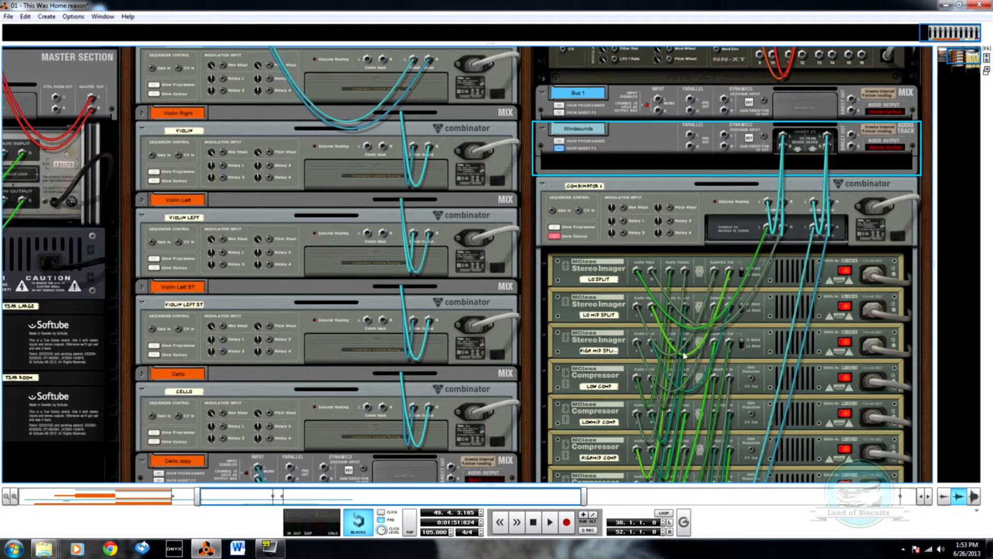
key("F6")
left_click(560, 161)
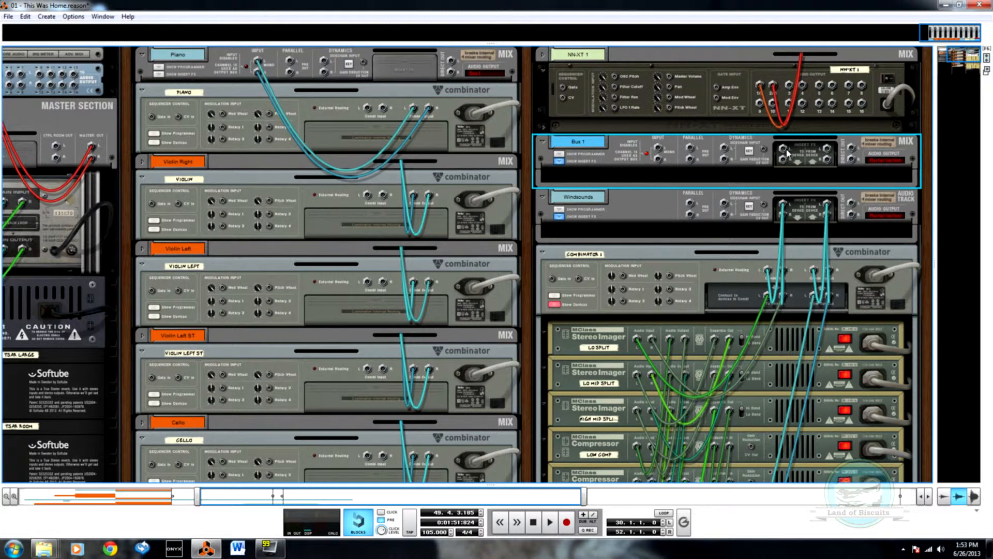
left_click_drag(784, 154, 643, 423)
scroll(645, 422, "up", 4)
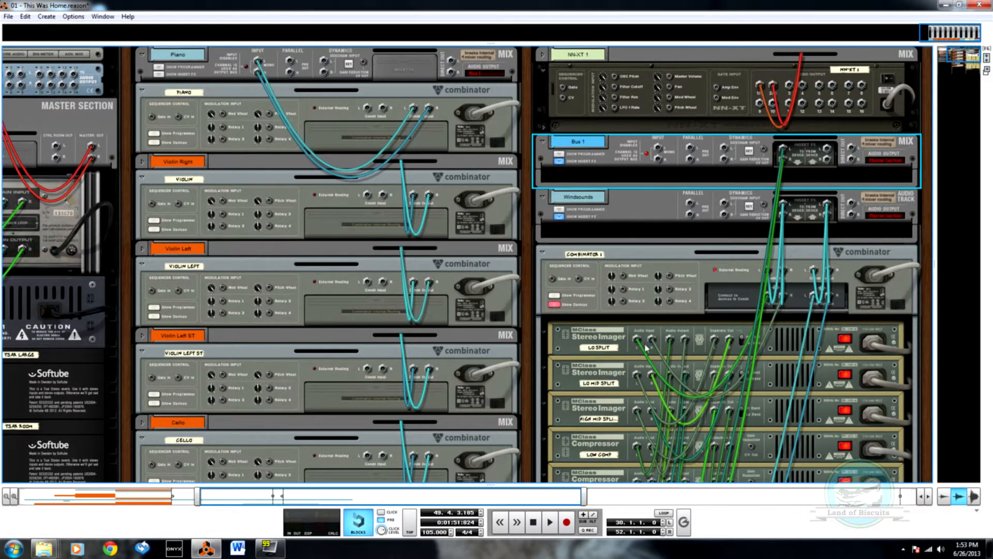
scroll(646, 348, "down", 5)
key("Tab")
scroll(647, 351, "up", 5)
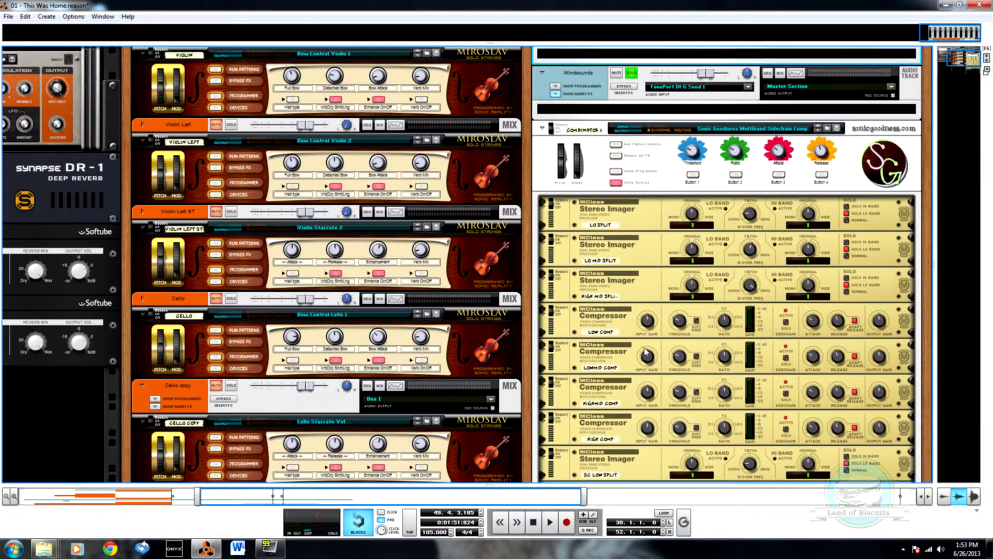
key("Tab")
key("Tab")
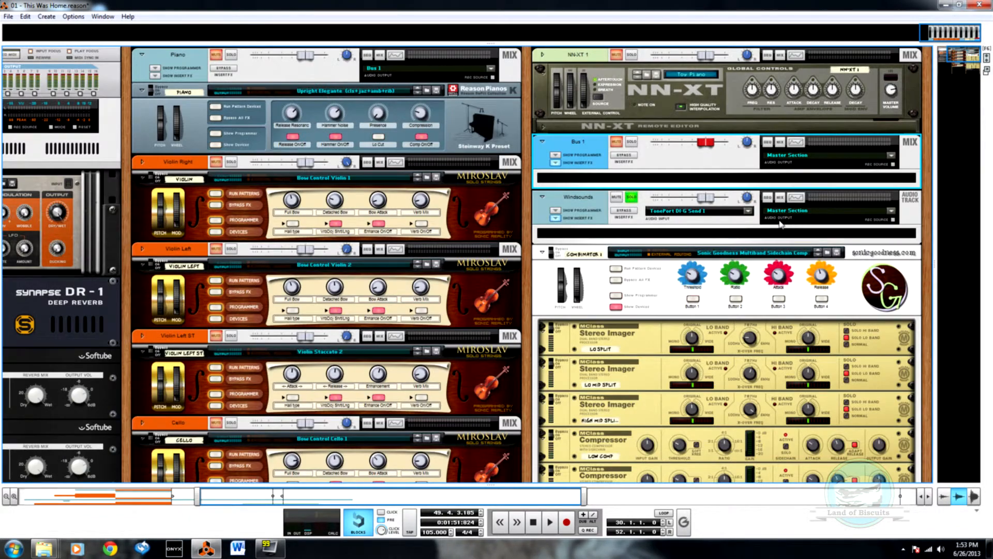
Step: Turn off the Windsounds solo, start playback and examine Combinator 1's stereo imagers and compressors in the rack
key("F7")
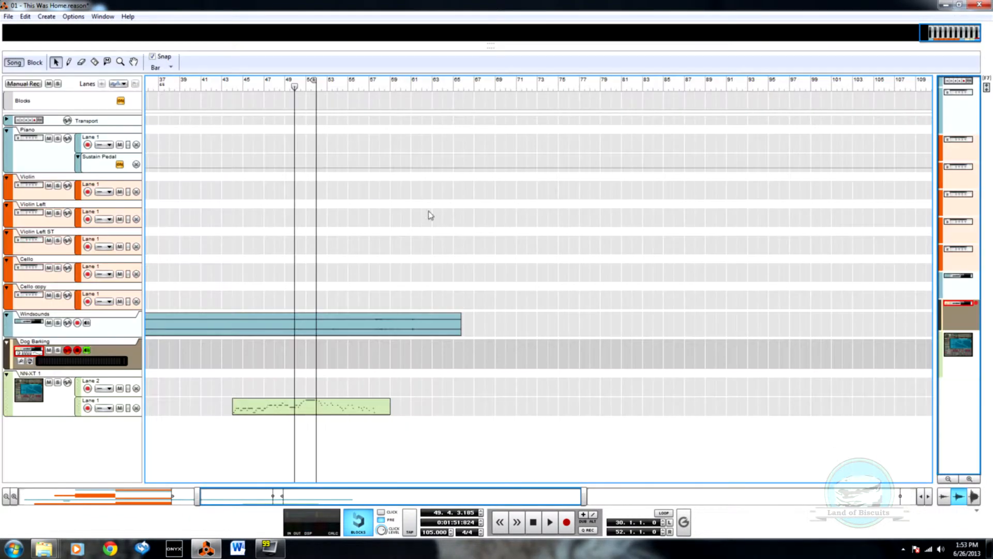
key("F6")
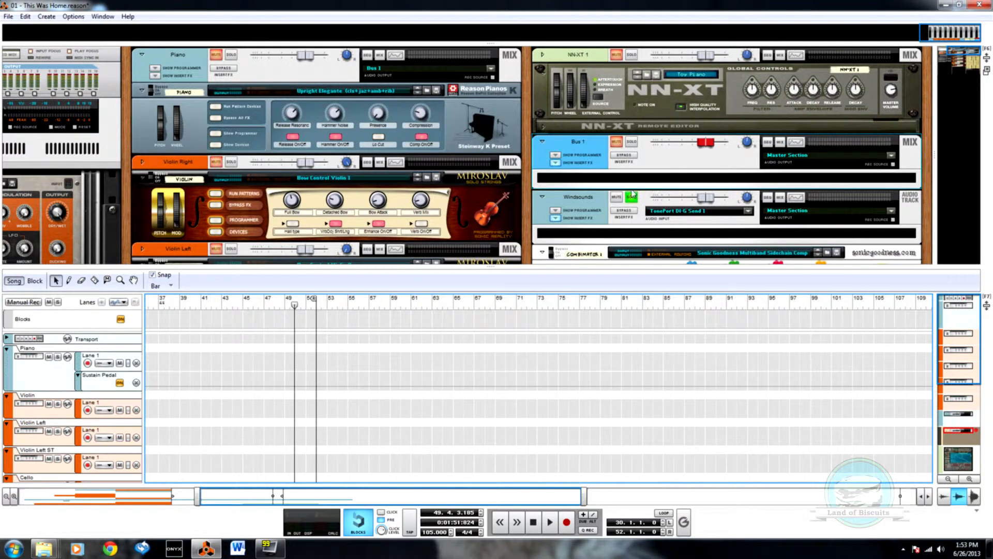
scroll(634, 192, "down", 10)
key("F5")
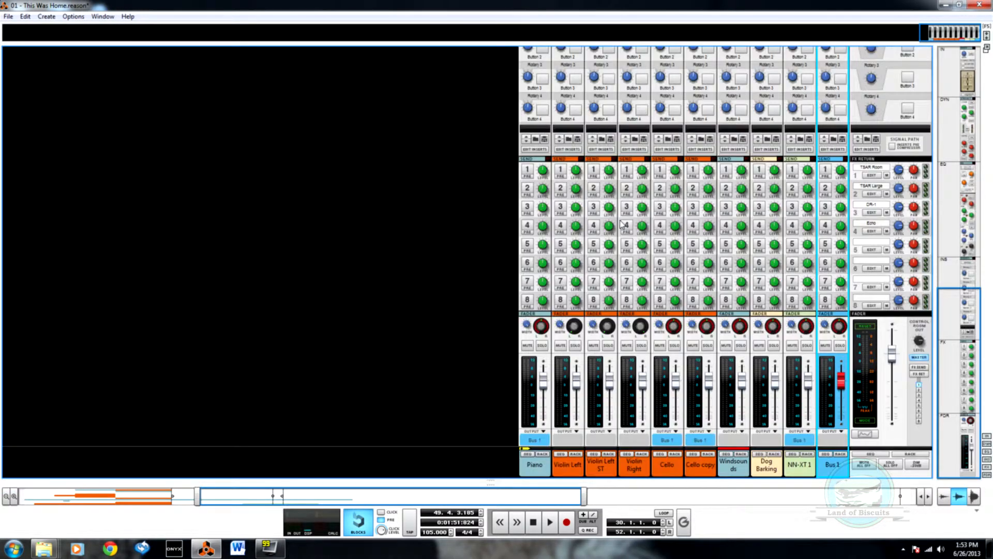
key("F6")
scroll(618, 227, "down", 2)
scroll(616, 228, "up", 4)
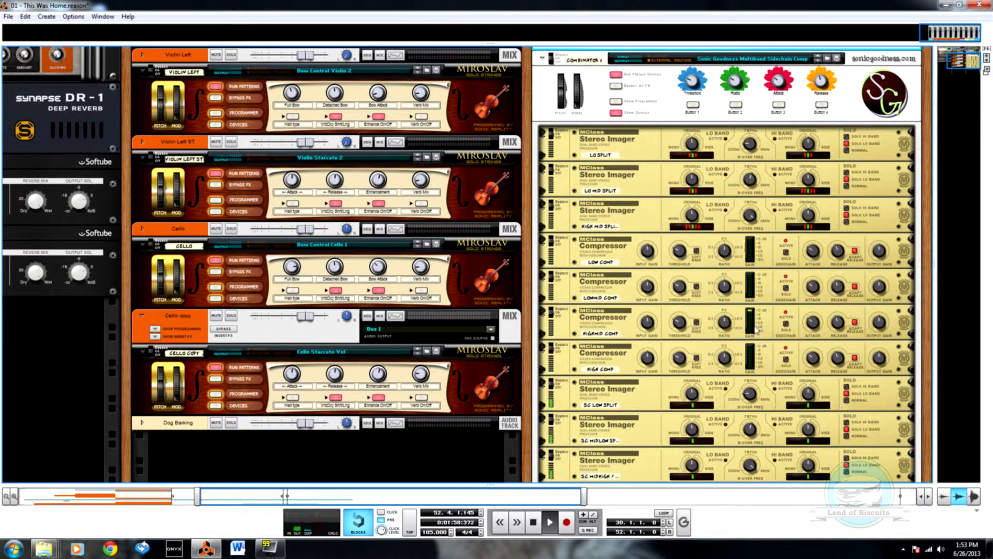
scroll(420, 347, "up", 3)
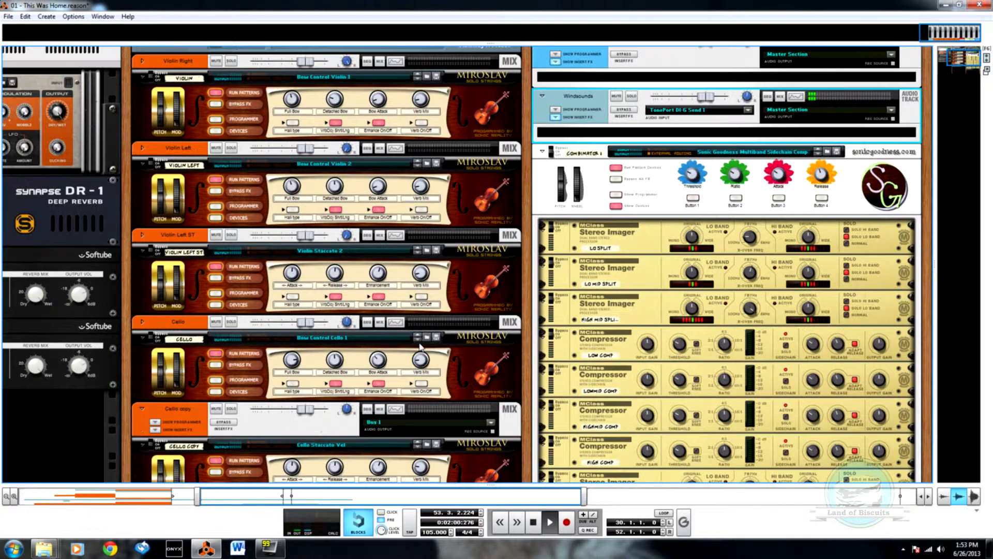
Step: Compare the mixer meters with Combinator 1's compressor activity during playback, and stop playback
key("F5")
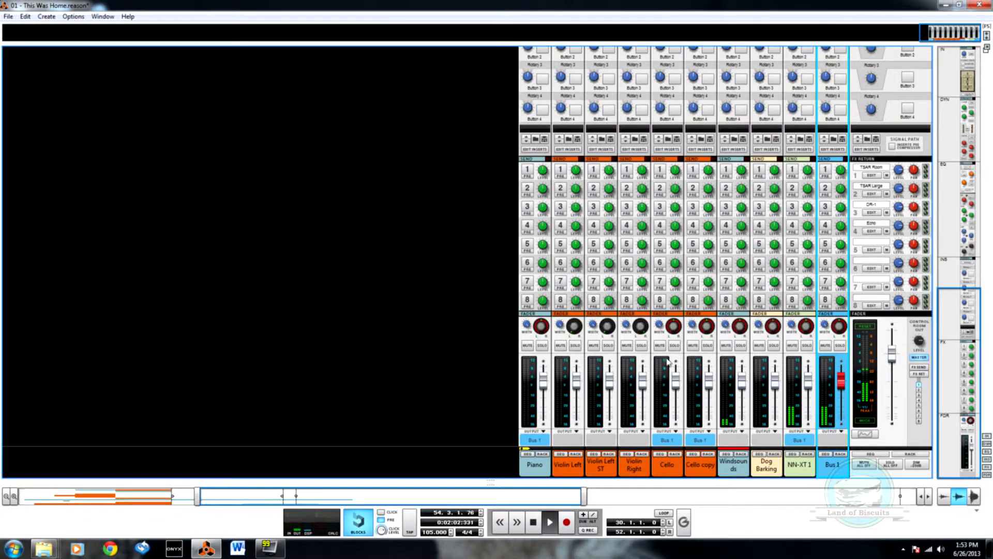
key("F7")
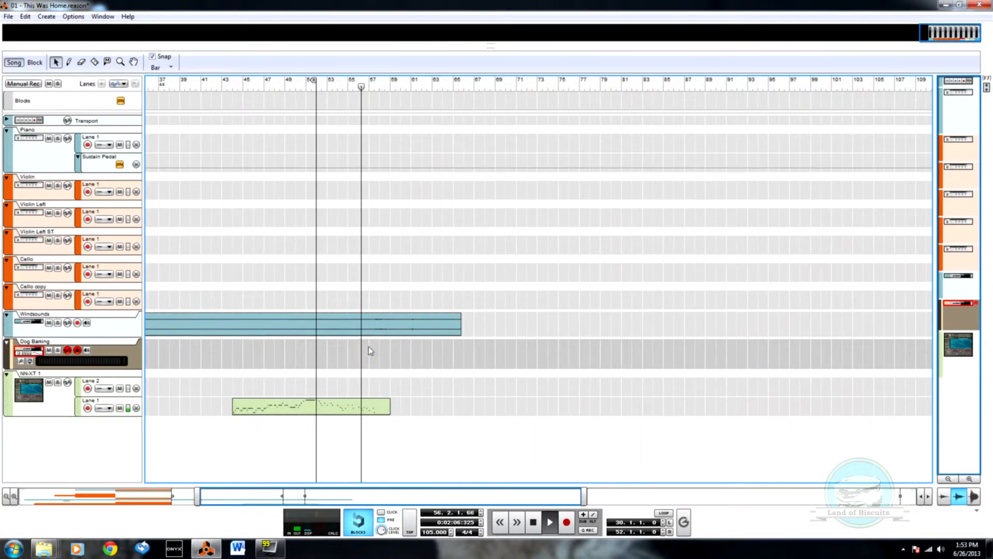
key("F6")
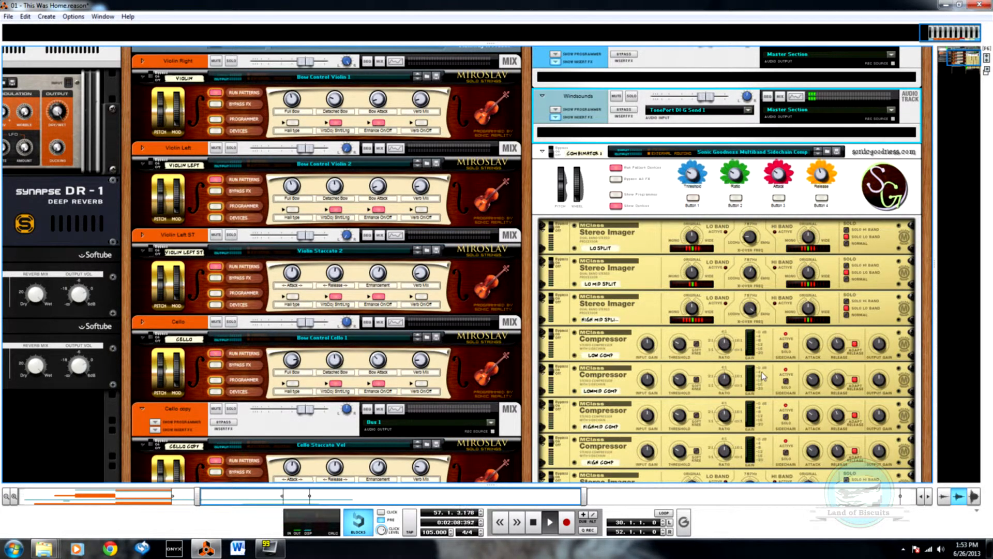
scroll(763, 377, "up", 4)
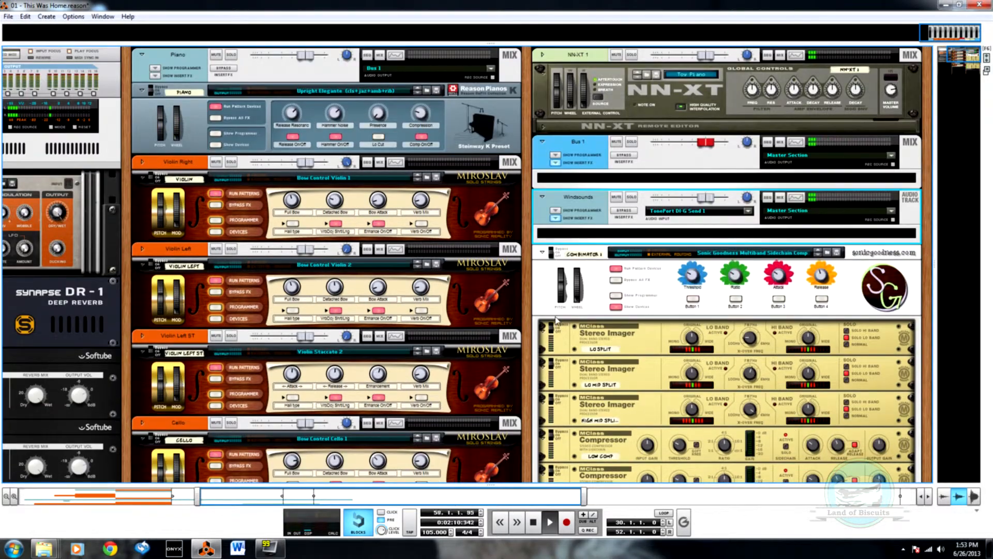
key("F5")
key("F6")
scroll(550, 326, "down", 8)
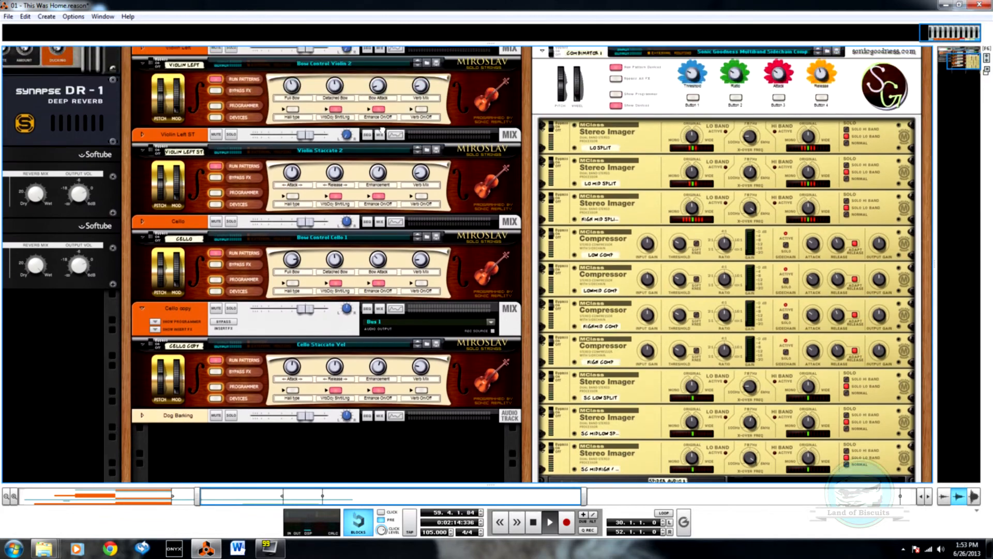
scroll(382, 130, "up", 4)
key("space")
key("F6")
key("F5")
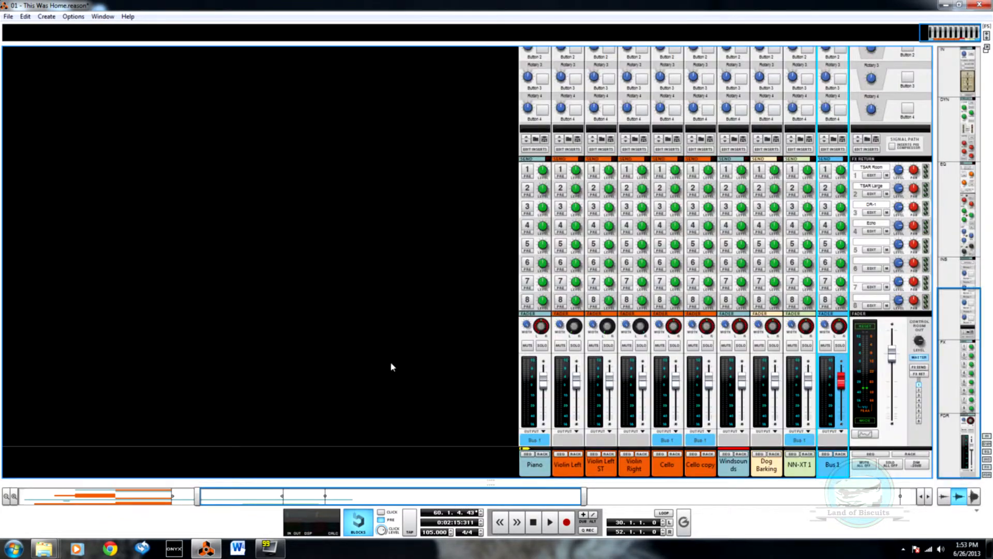
Step: Move the song position to around bar 4 and play the opening section
key("F6")
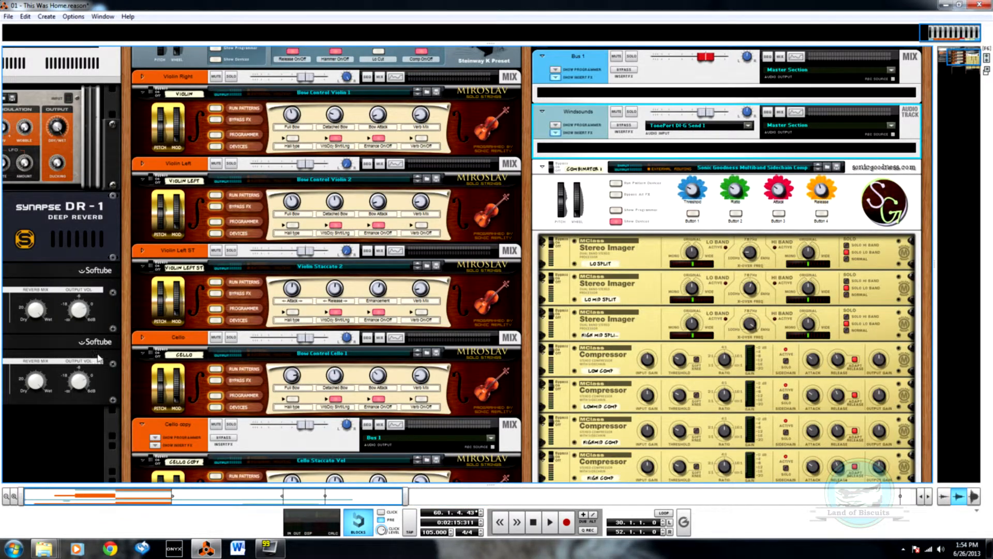
key("F7")
left_click(151, 306)
left_click_drag(155, 309, 183, 306)
scroll(202, 357, "down", 5)
key("space")
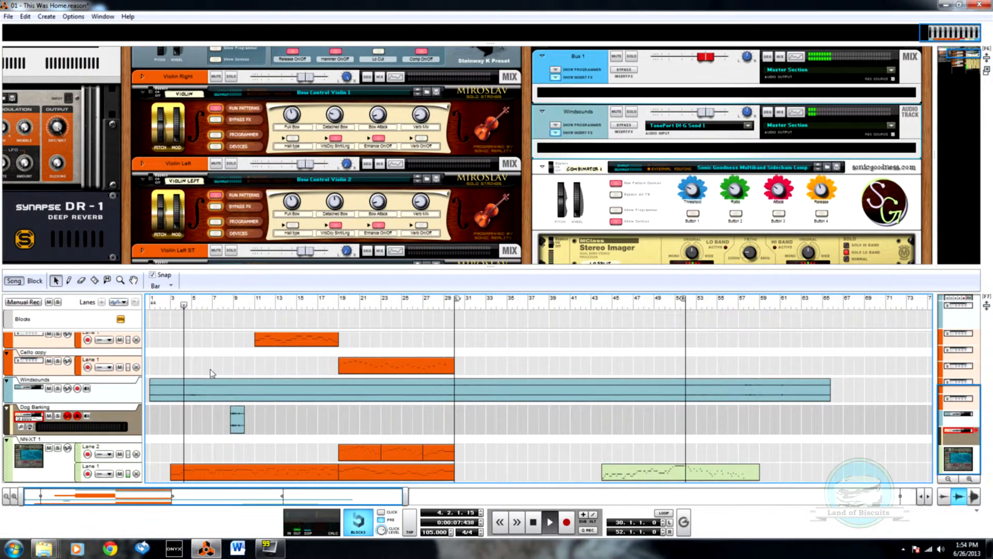
Step: Examine Combinator 1's compressors and sidechain stereo imagers while the opening plays, and return to the full arrangement
key("F7")
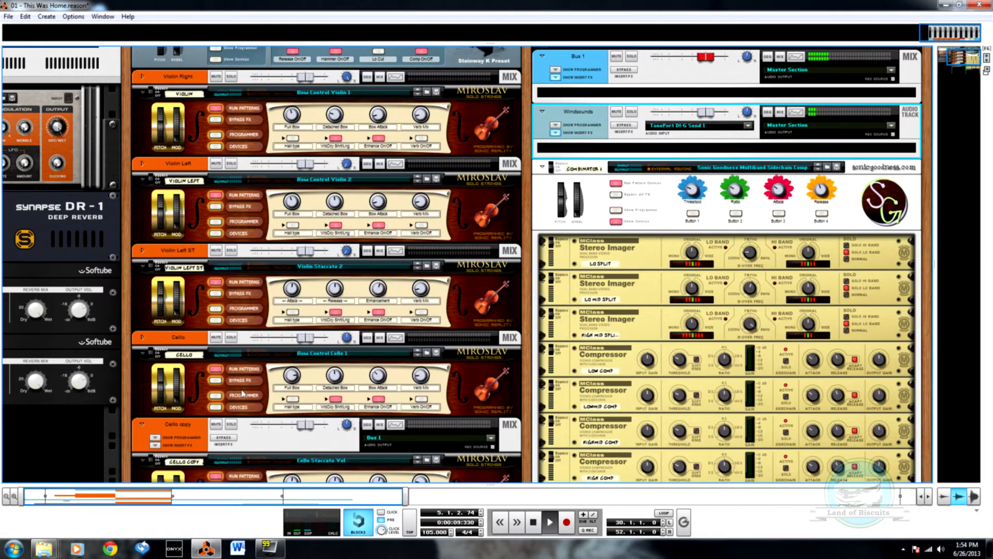
scroll(466, 279, "down", 4)
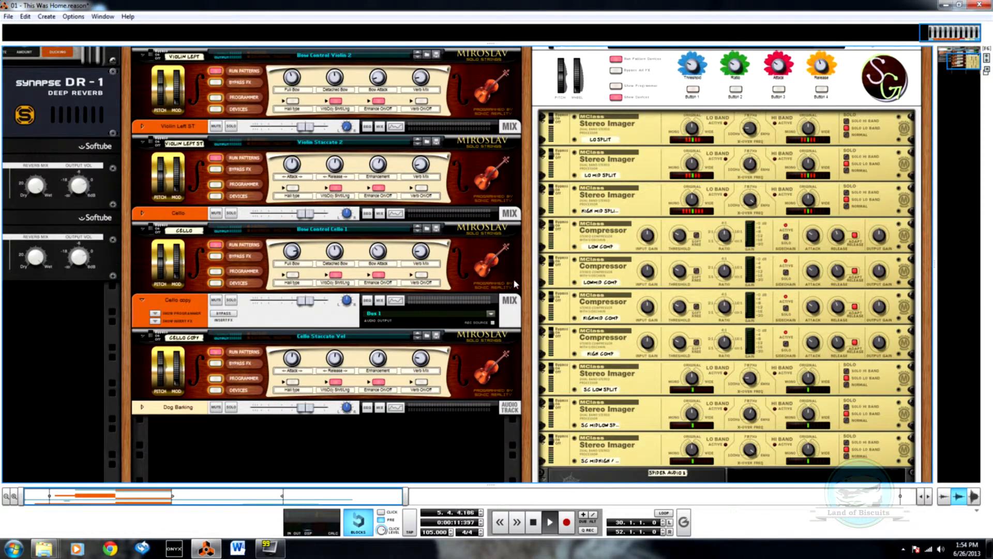
scroll(552, 301, "down", 3)
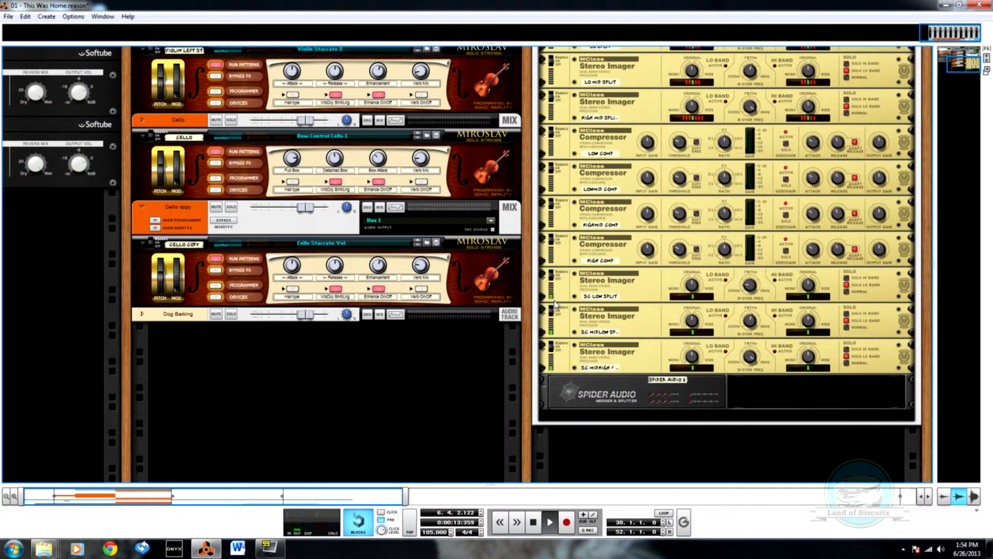
scroll(556, 305, "up", 4)
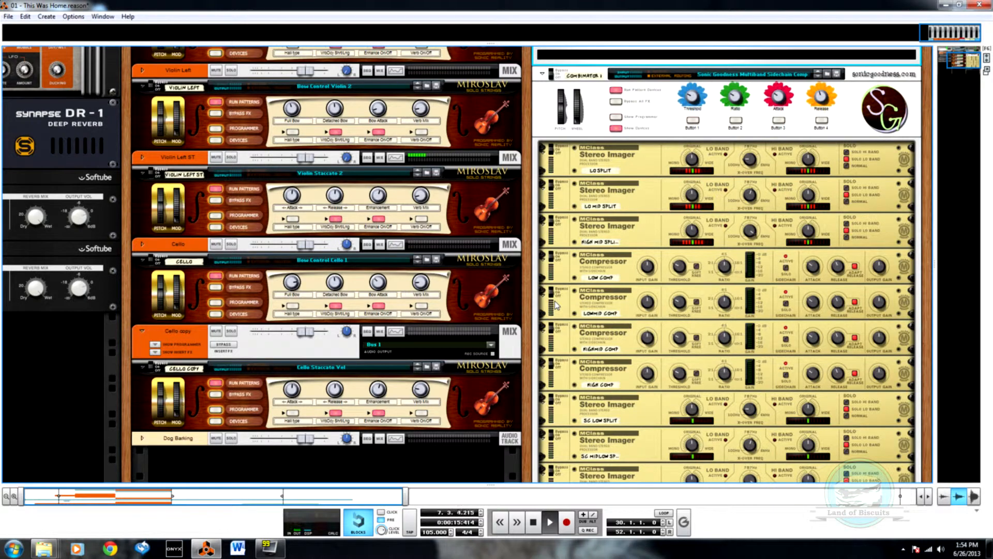
key("F7")
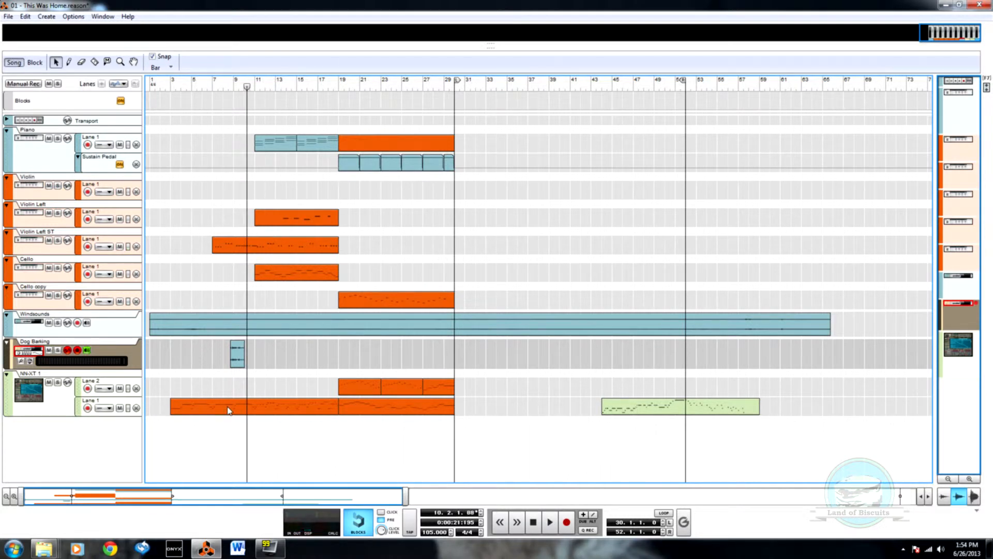
Step: Move the Violin Left ST clip at bar 7 to NN-XT 1's Lane 1, and the NN-XT 1 clip at bar 3 to Lane 2
left_click_drag(256, 253, 254, 393)
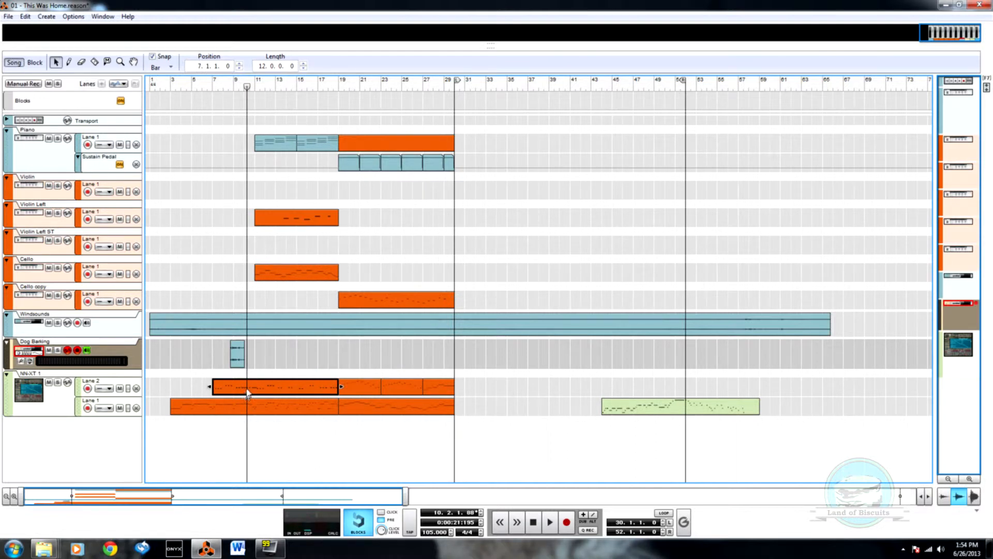
left_click_drag(239, 409, 238, 388)
left_click_drag(239, 387, 245, 411)
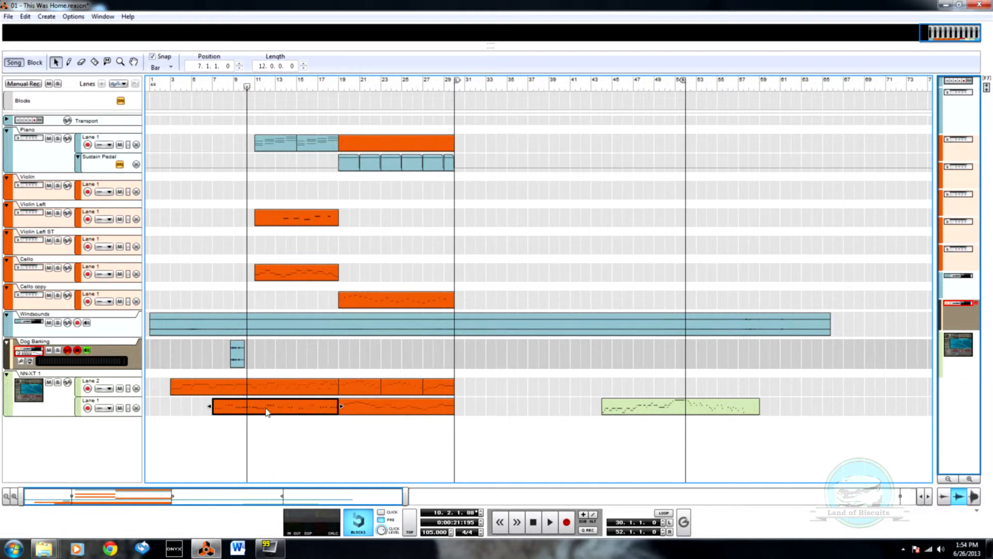
Step: Rename NN-XT 1's Lane 1 as Righthand and Lane 2 as Lefthand
double_click(268, 409)
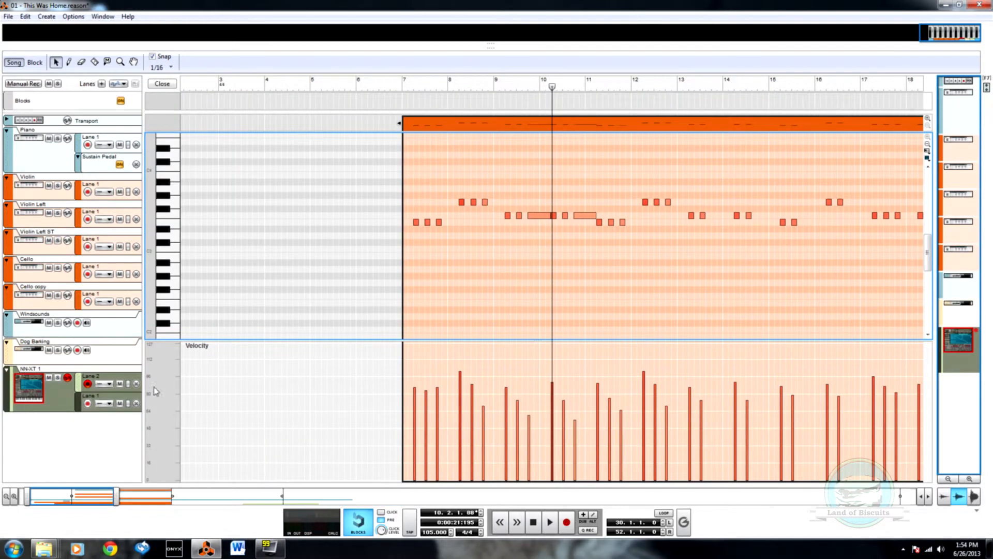
double_click(101, 400)
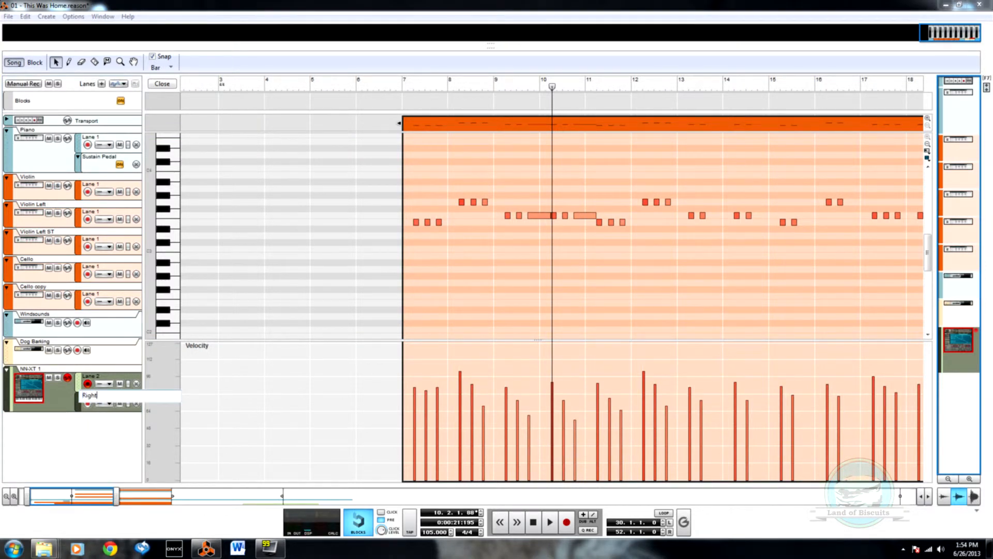
key("Return")
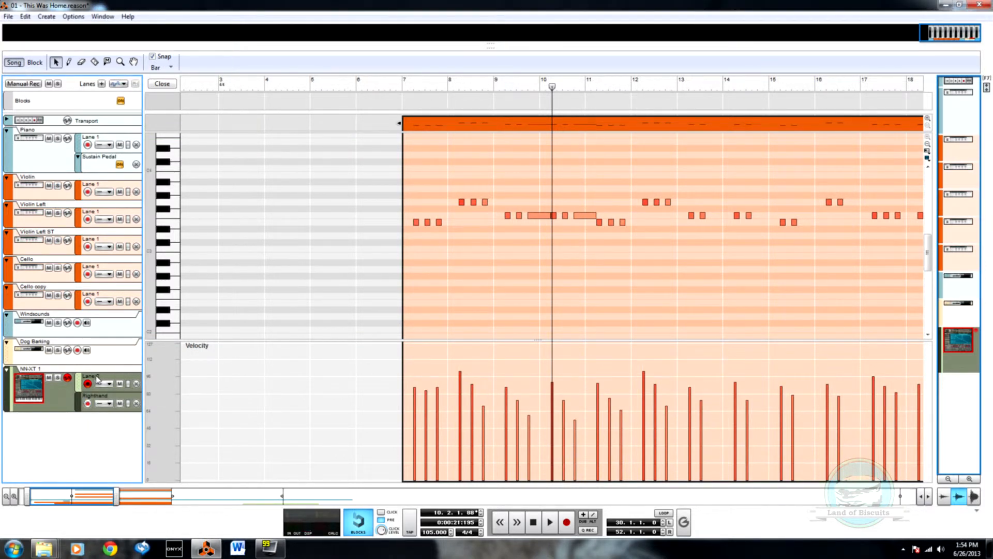
double_click(97, 378)
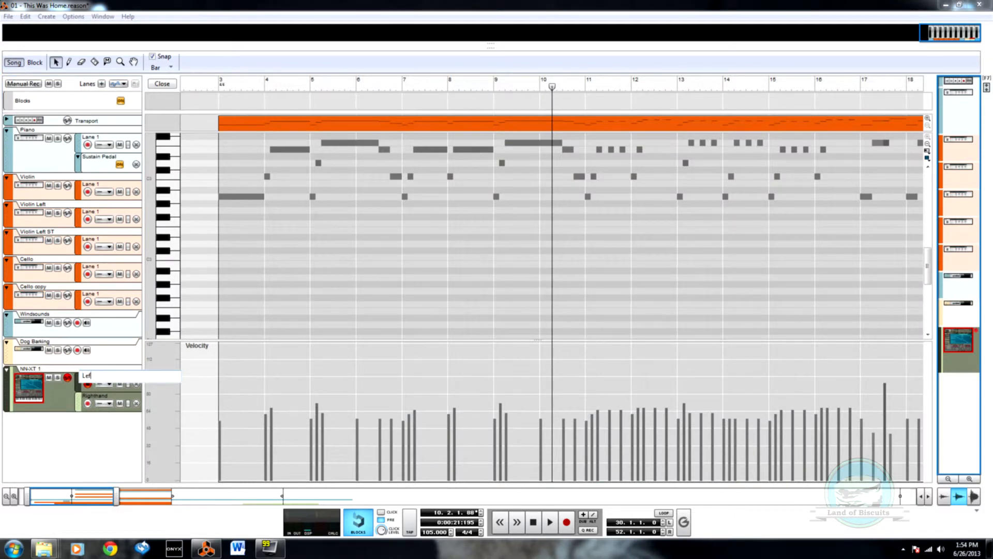
type("Lefthand")
key("Return")
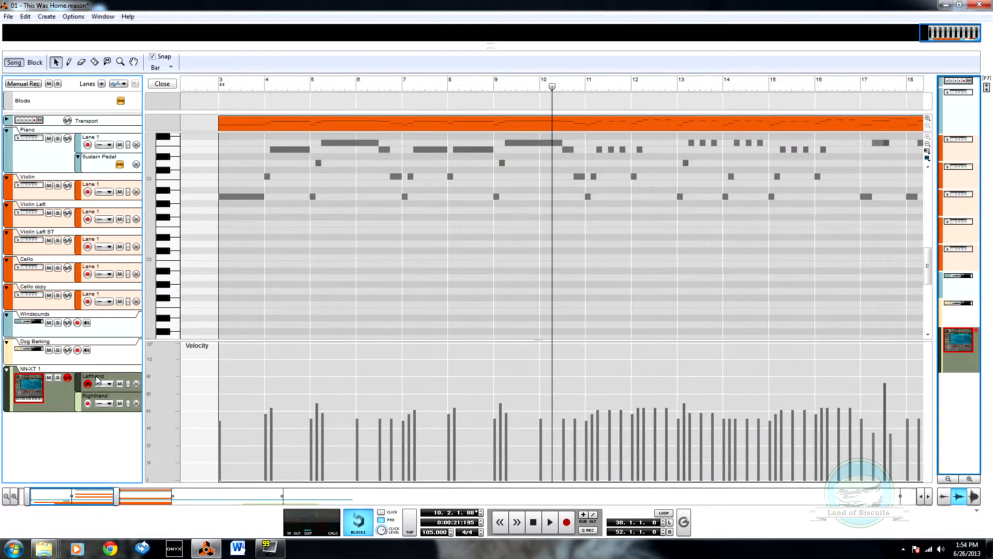
Step: Transpose all notes of the Righthand clip at bar 7 by -12 semitones and close the clip
key("F6")
key("F7")
left_click(162, 84)
double_click(273, 403)
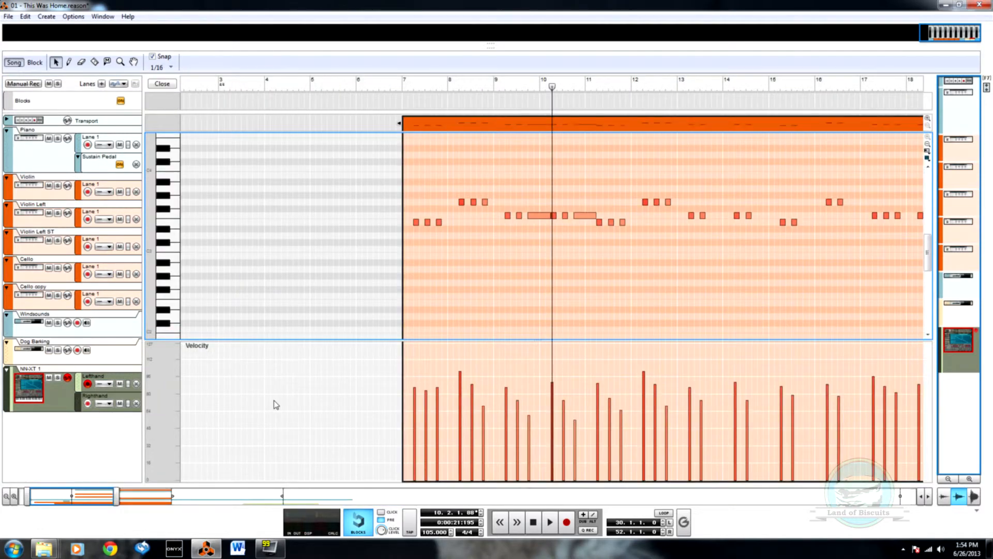
left_click_drag(318, 178, 717, 238)
left_click(586, 122)
key("F6+F7")
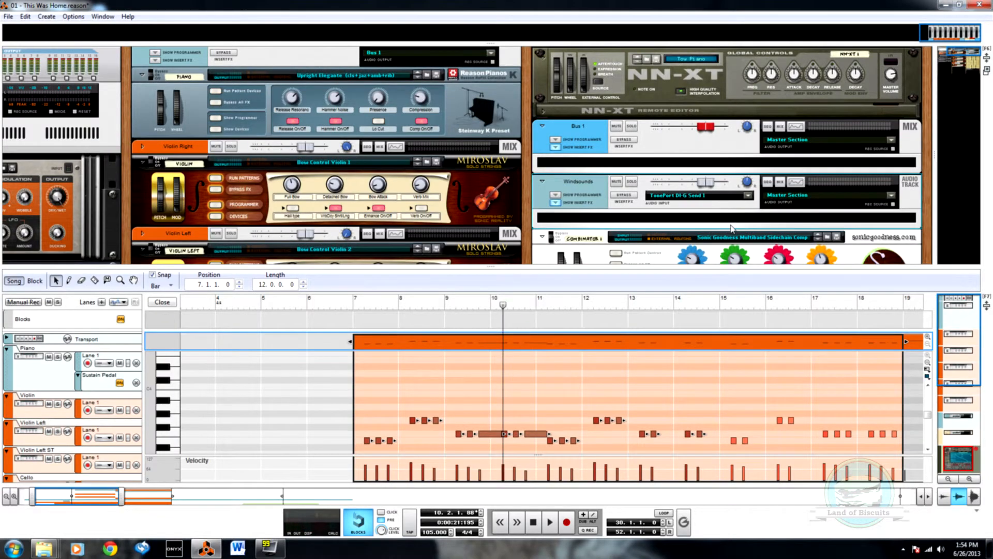
key("F8")
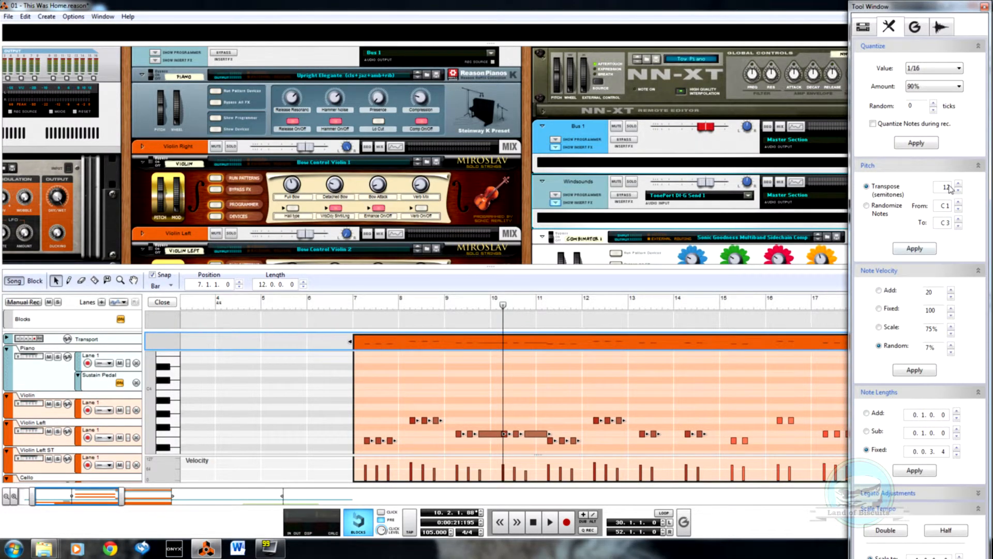
double_click(947, 187)
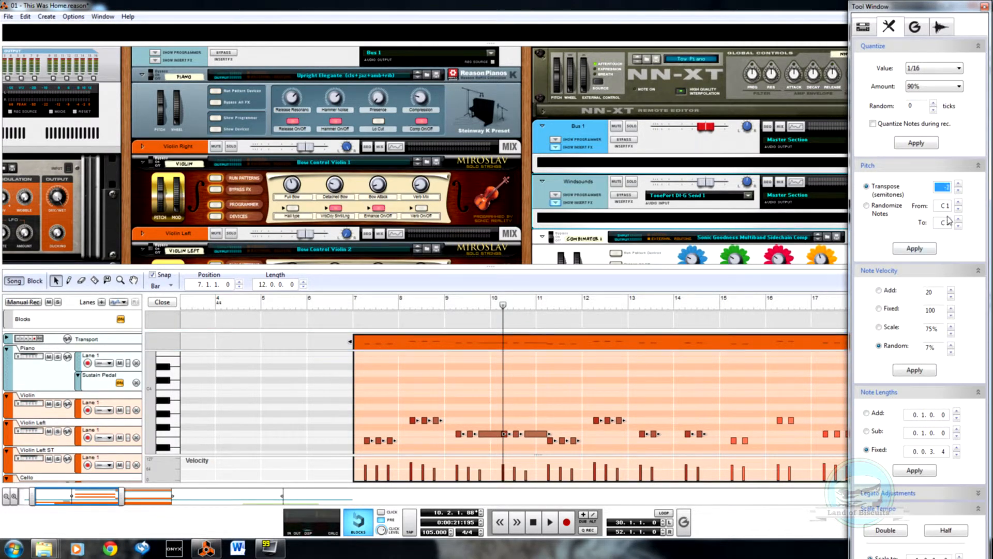
left_click(914, 248)
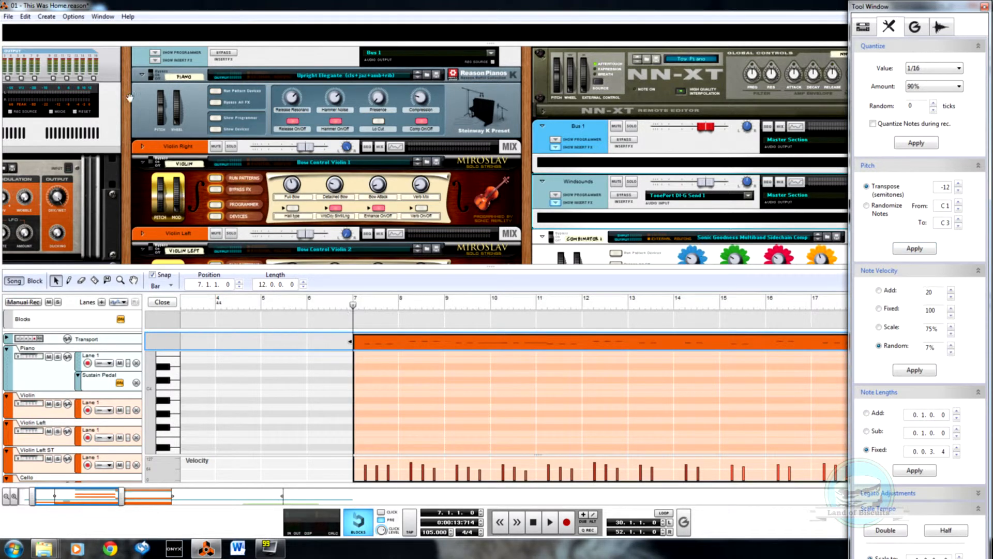
left_click(165, 302)
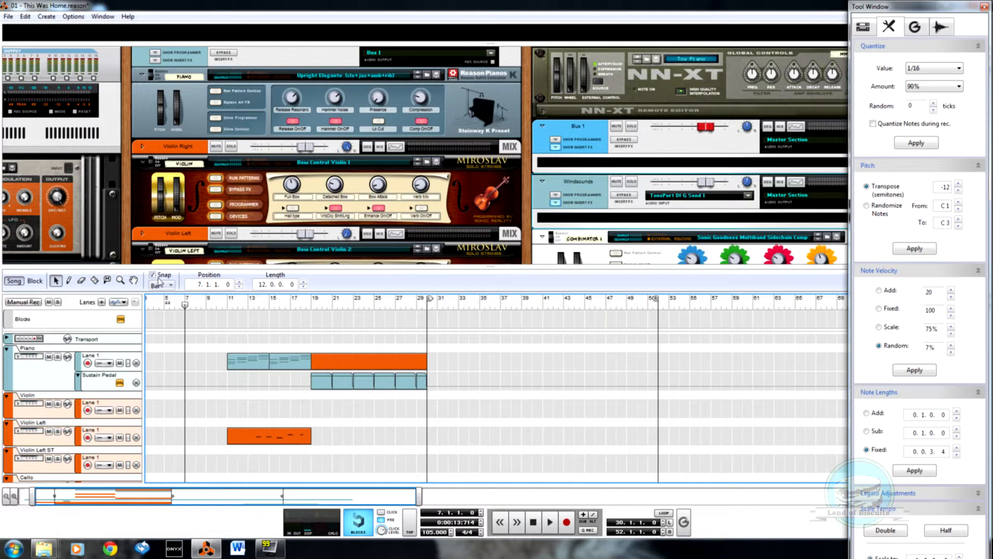
Step: Play the arrangement from bar 7, briefly muting the Piano track's Lane 1 to compare the sound without it
key("F7")
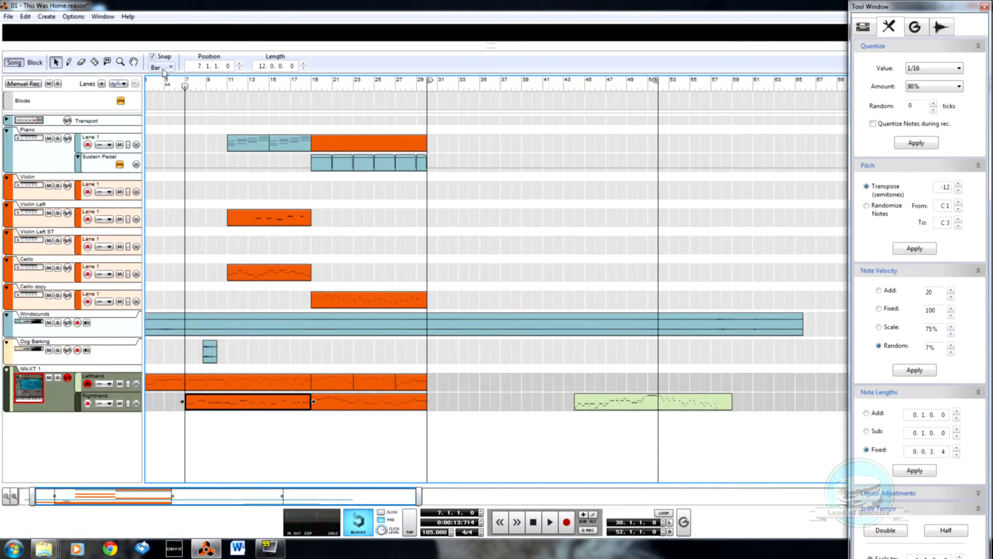
key("space")
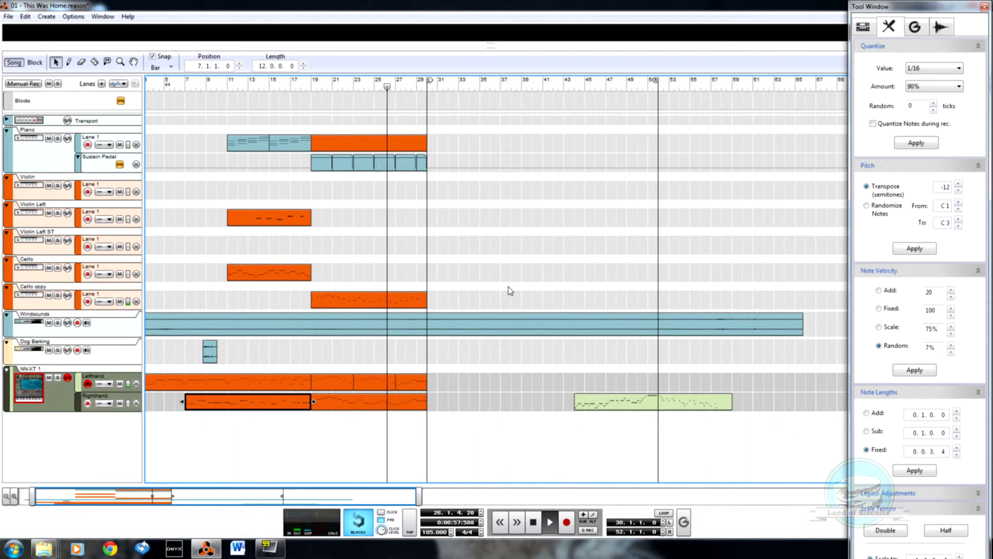
left_click(120, 145)
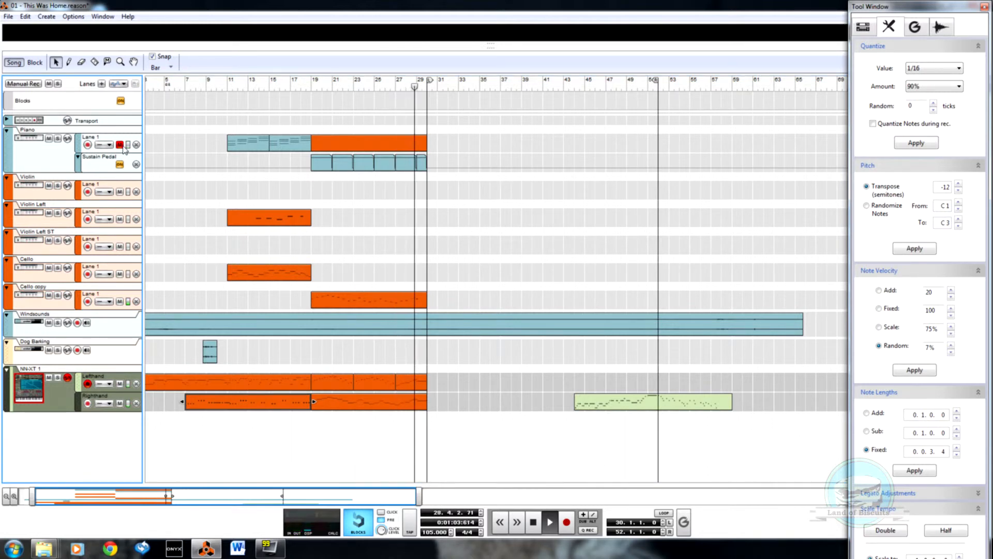
left_click(122, 146)
Step: Transpose all notes of the Piano clip at bar 19 by 12 semitones
left_click(365, 150)
double_click(365, 150)
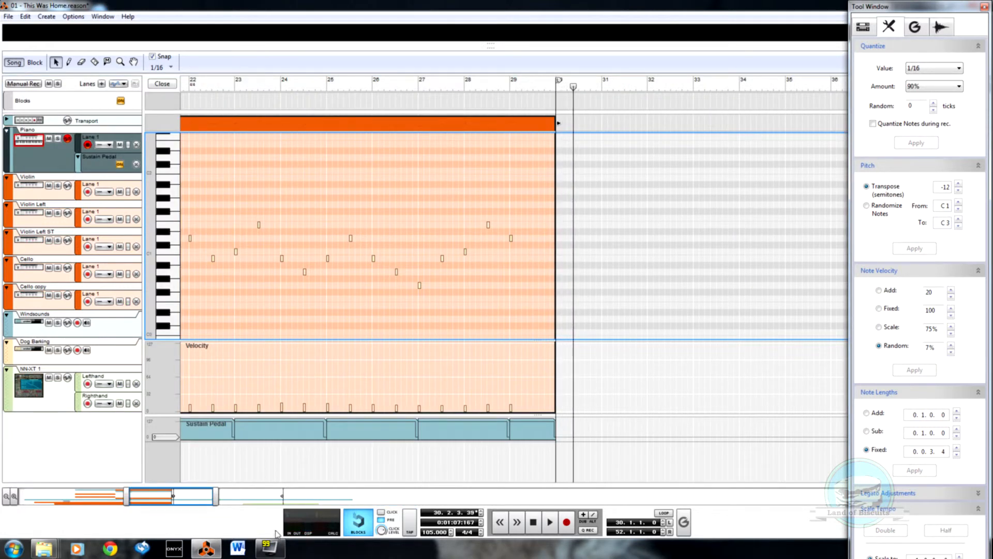
left_click_drag(156, 500, 141, 501)
left_click_drag(719, 316, 178, 124)
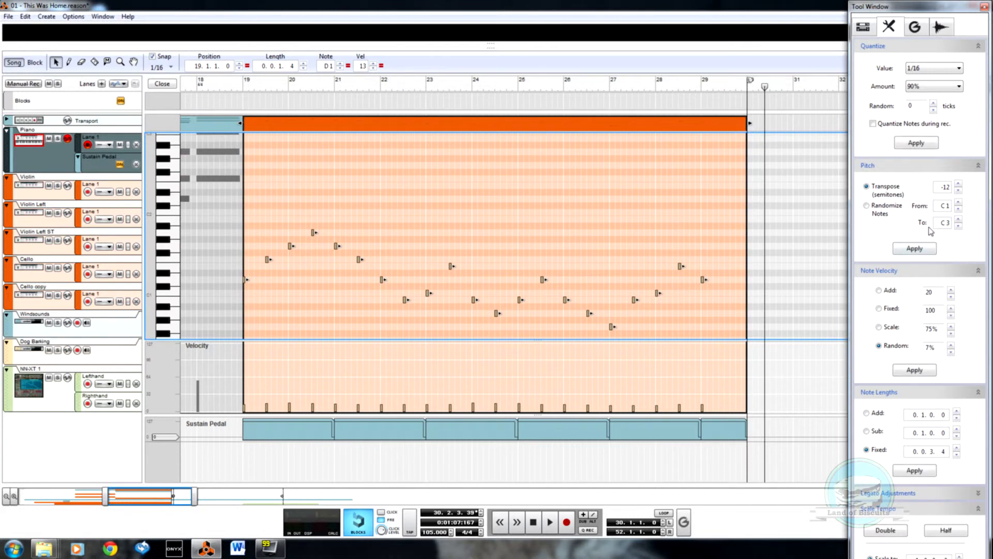
left_click(950, 189)
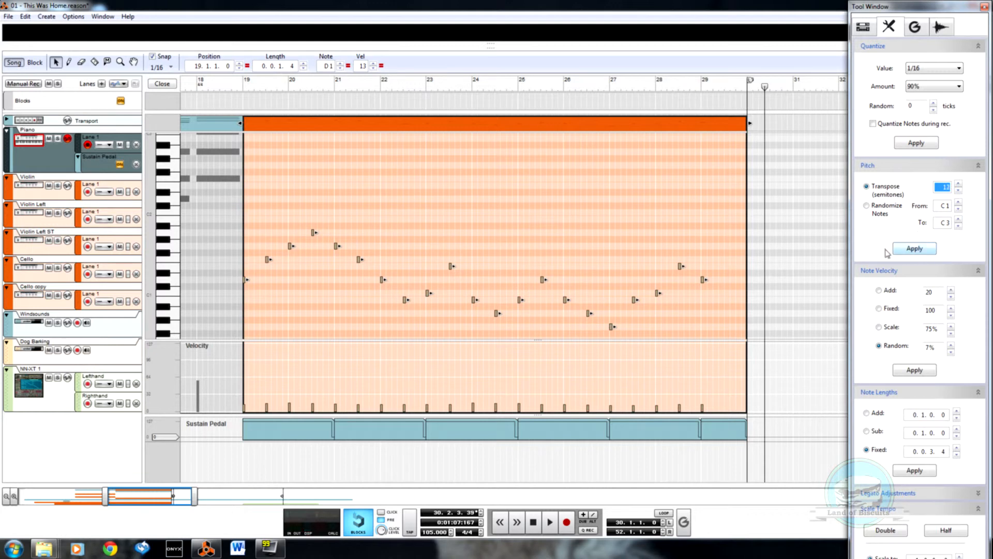
left_click(919, 249)
Step: Play the Piano clip from just before bar 19 and close the clip
left_click(238, 86)
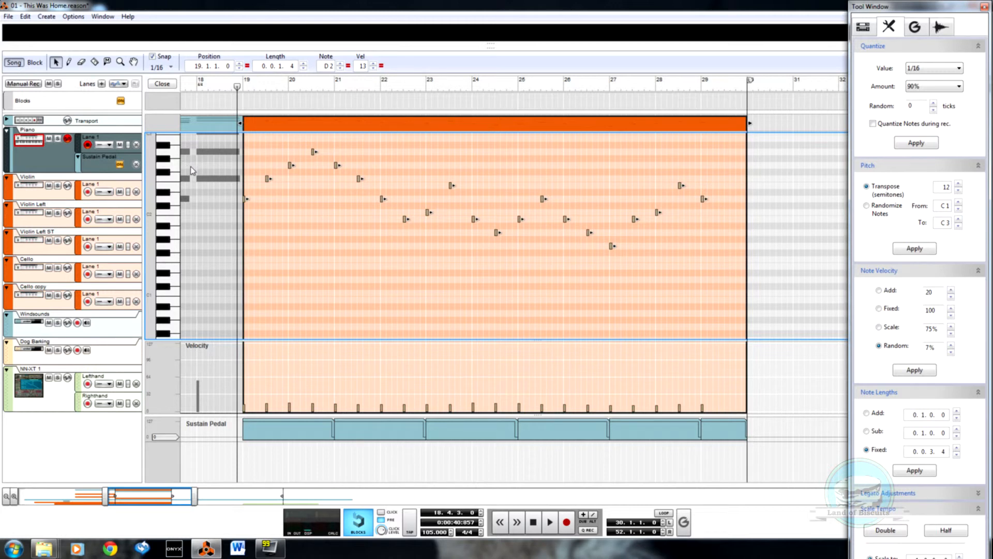
key("space")
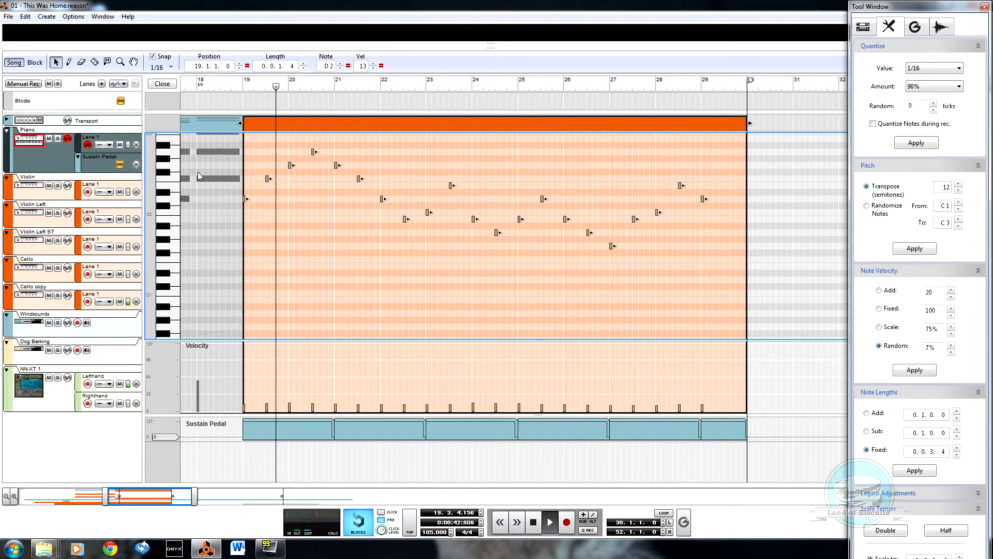
left_click(162, 84)
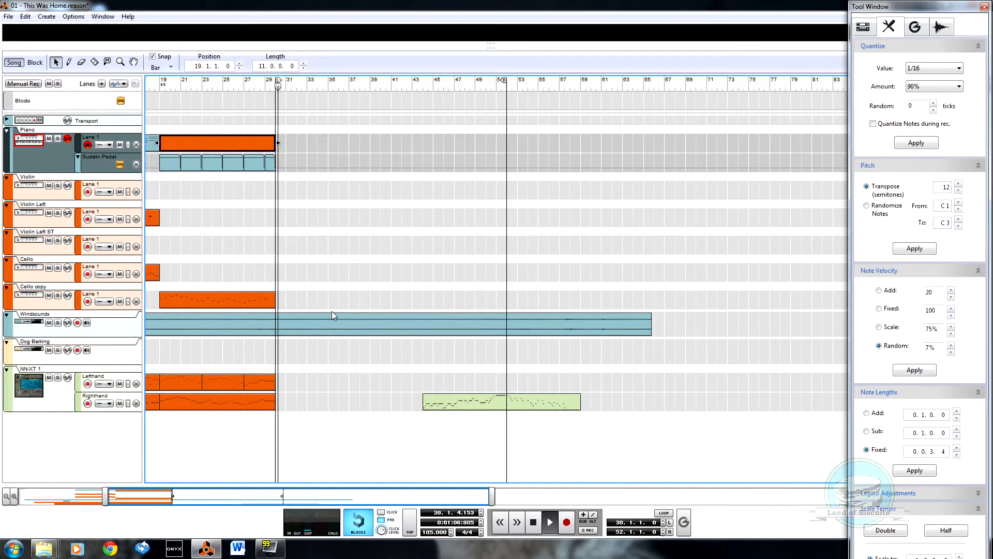
Step: Play the full arrangement from bar 11
left_click_drag(194, 498, 2, 482)
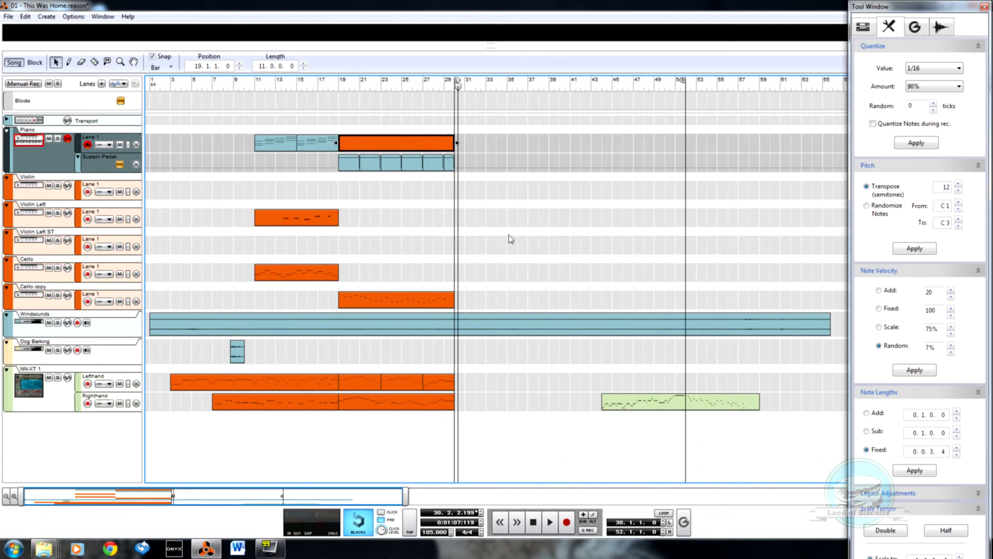
left_click_drag(458, 86, 455, 88)
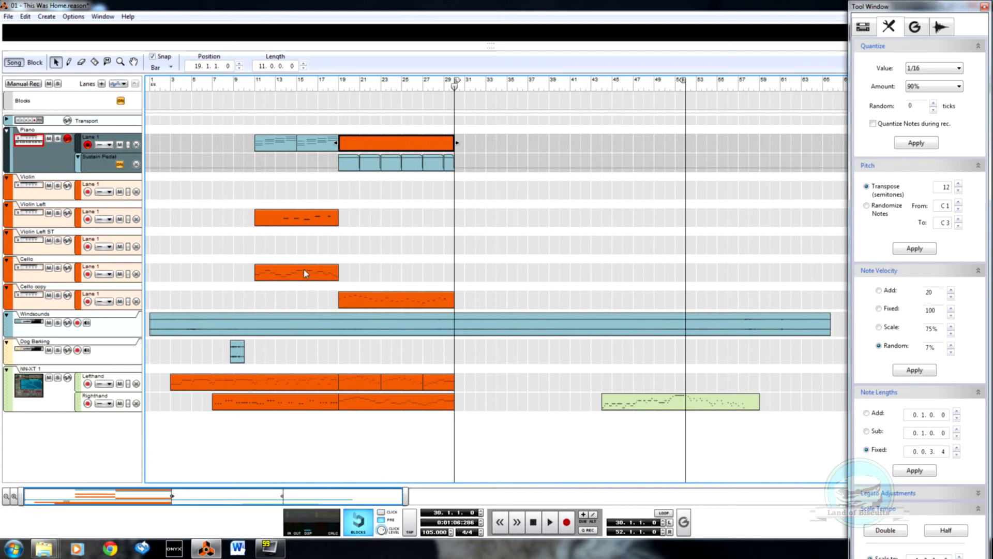
left_click(254, 87)
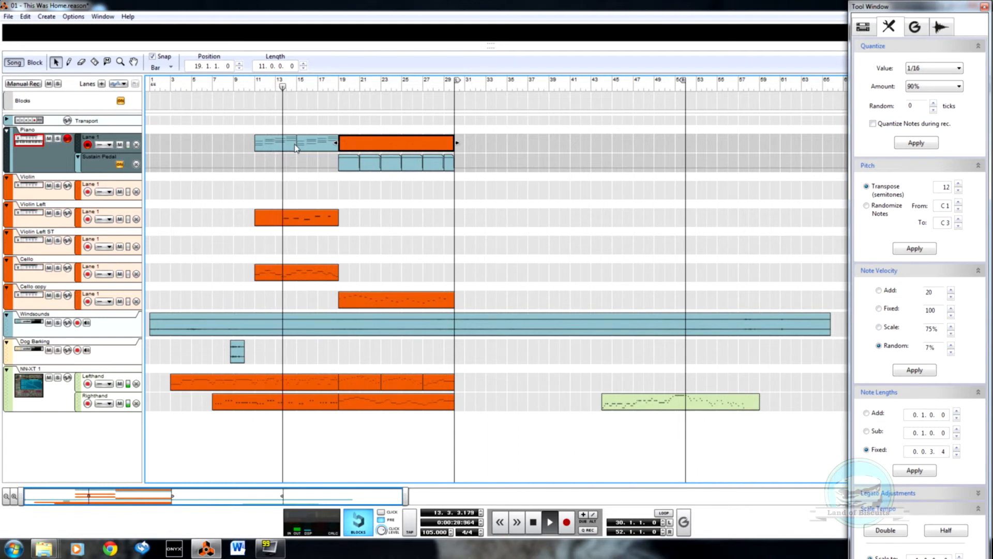
Step: Apply side-by-side legato adjustment to the two Piano clips between bars 11 and 19
left_click_drag(237, 135, 312, 158)
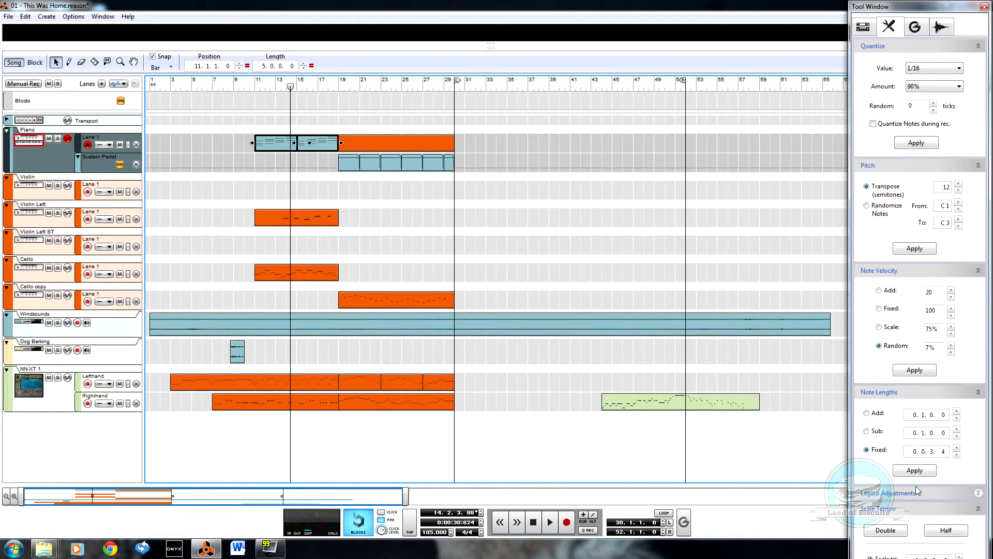
left_click(978, 493)
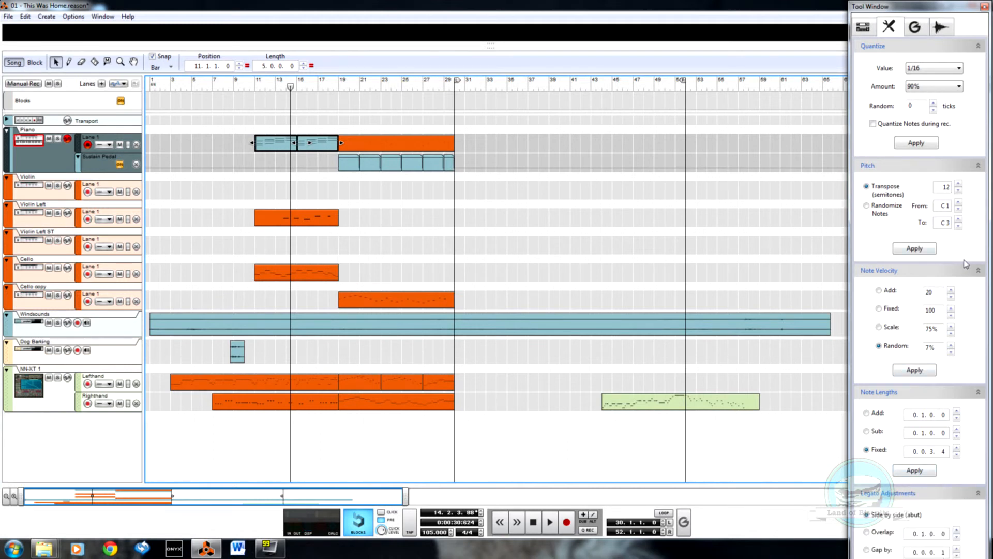
left_click(978, 270)
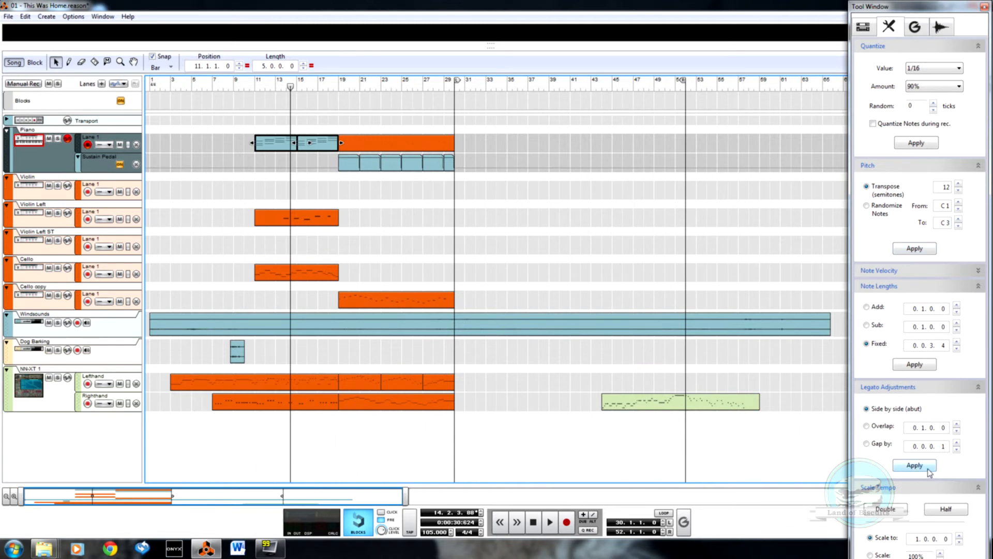
left_click(237, 163)
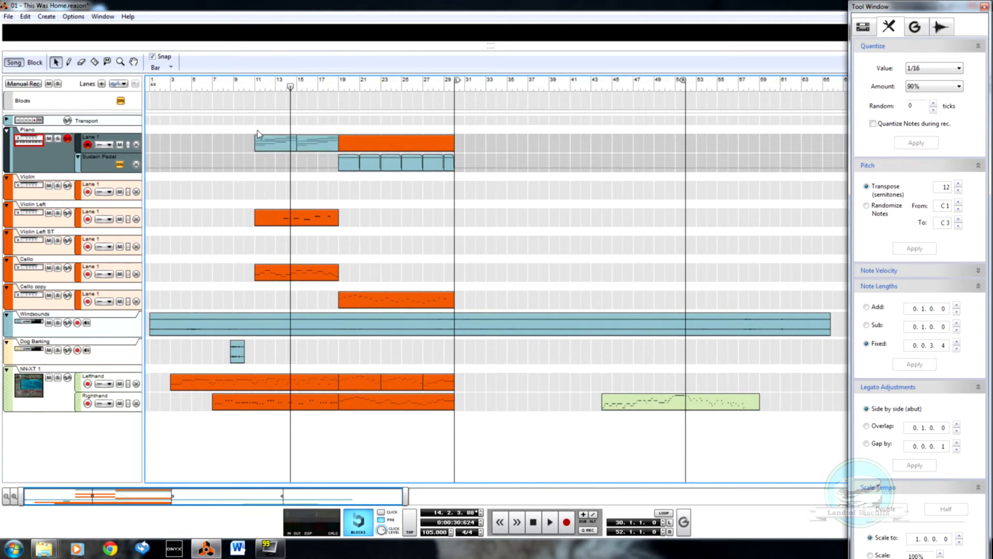
Step: Join the two Piano clips between bars 11 and 19 into a single clip
left_click(276, 146)
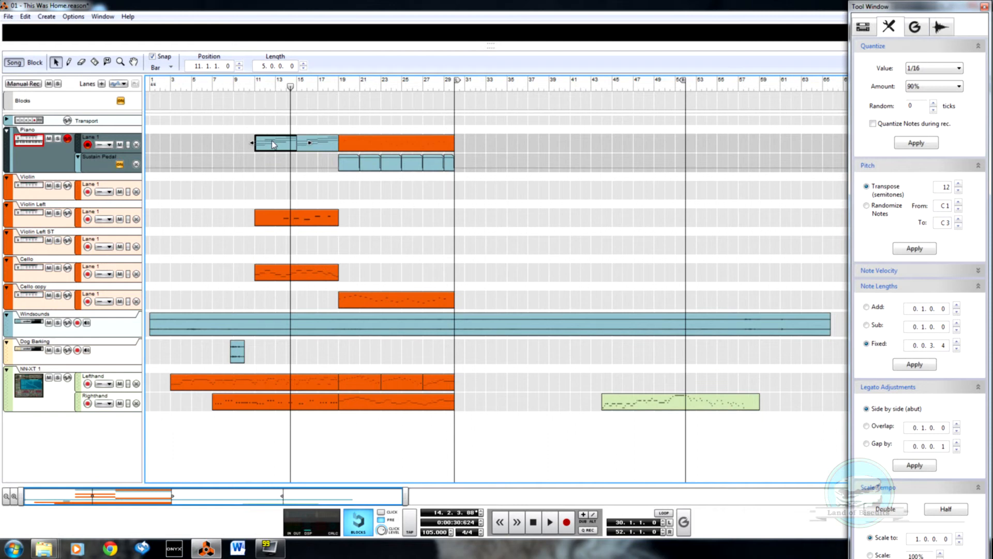
right_click(322, 153)
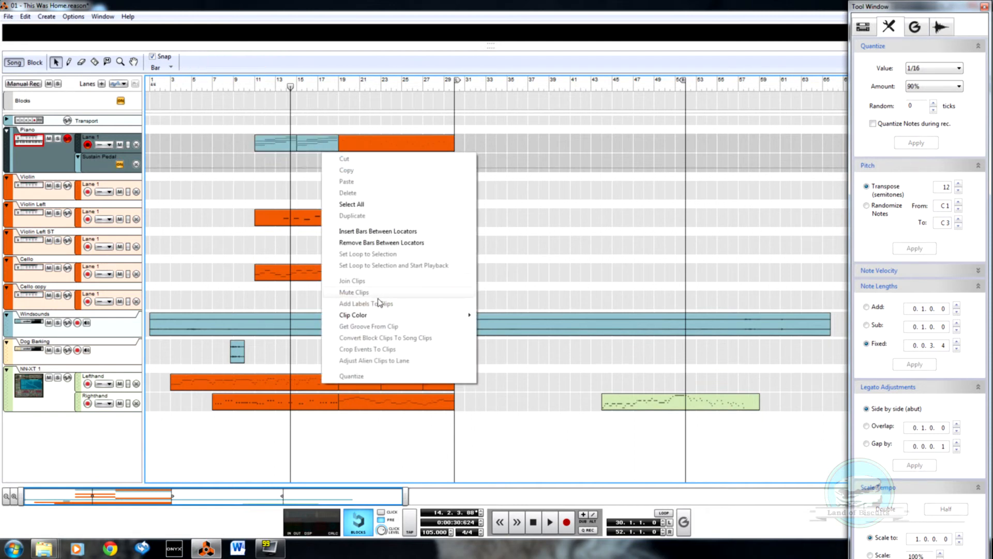
left_click_drag(237, 116, 334, 163)
right_click(324, 145)
left_click(378, 274)
left_click(212, 156)
Step: Open the joined Piano clip and apply side-by-side legato to the chords at bars 14 and 15
double_click(309, 147)
scroll(469, 270, "up", 3)
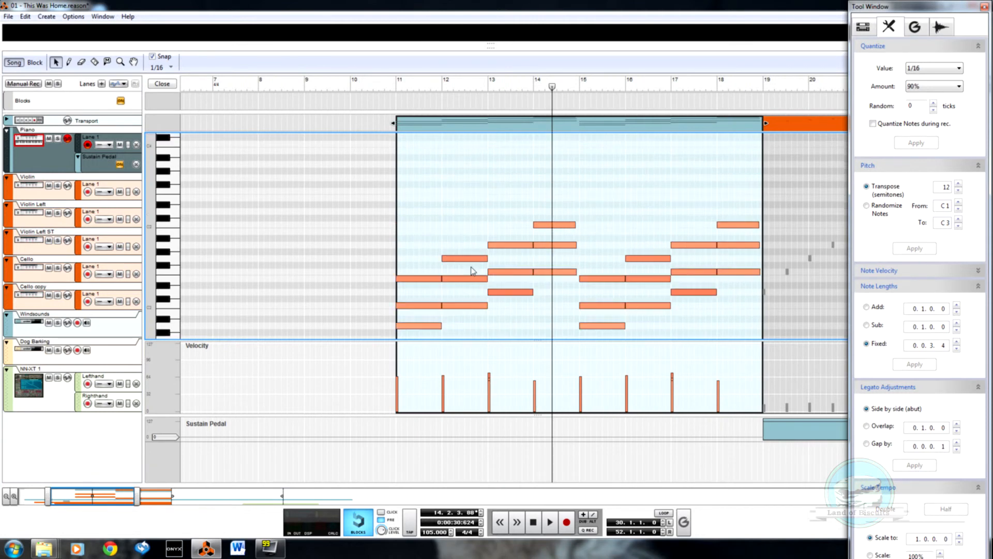
left_click_drag(553, 217, 596, 356)
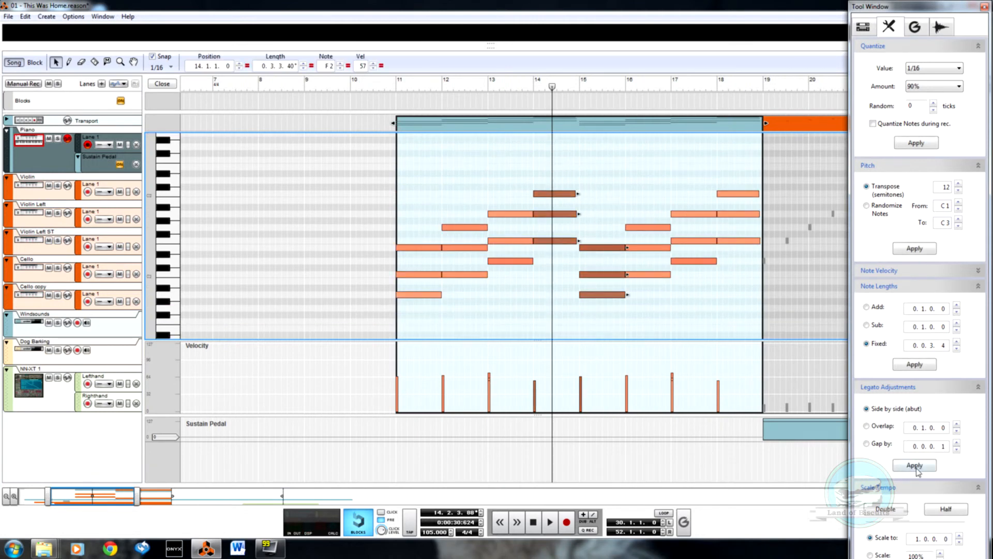
Step: Play the Piano clip from just before bar 11 and close it while listening to the arrangement
left_click(369, 81)
key("space")
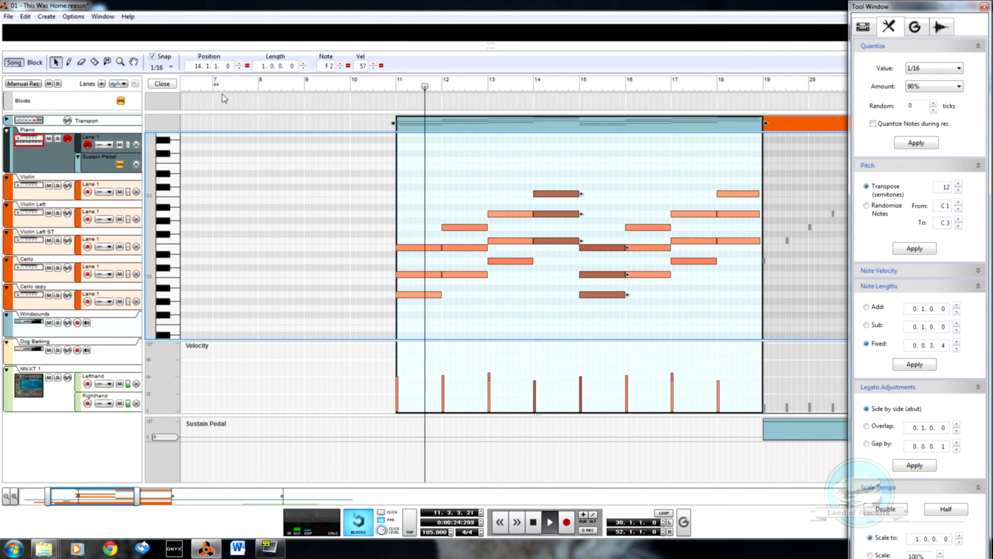
left_click(162, 84)
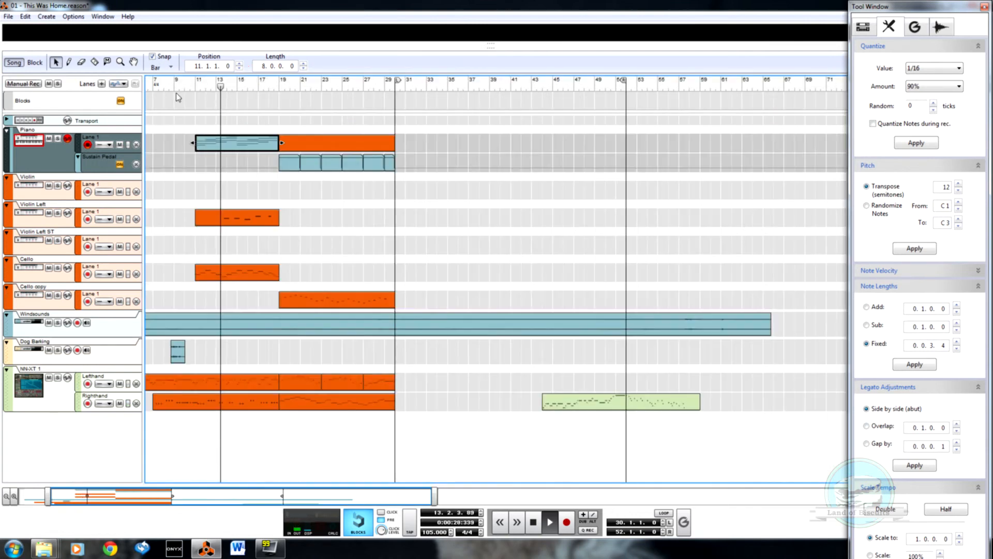
left_click_drag(75, 497, 41, 493)
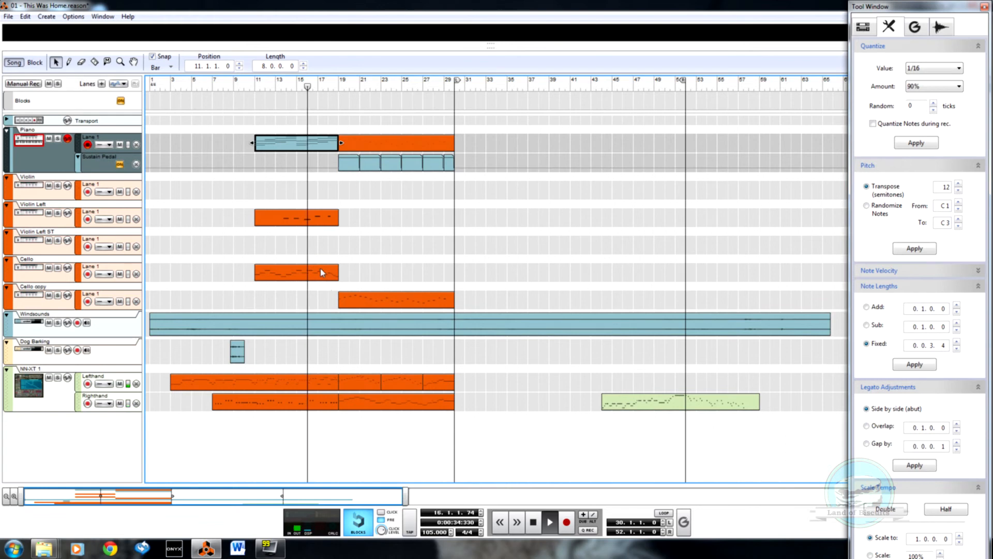
Step: Open the Violin Left clip at bar 11 and extend its last note's start back to 17.4.1.0, making it 0.2.0.0 long
left_click(310, 219)
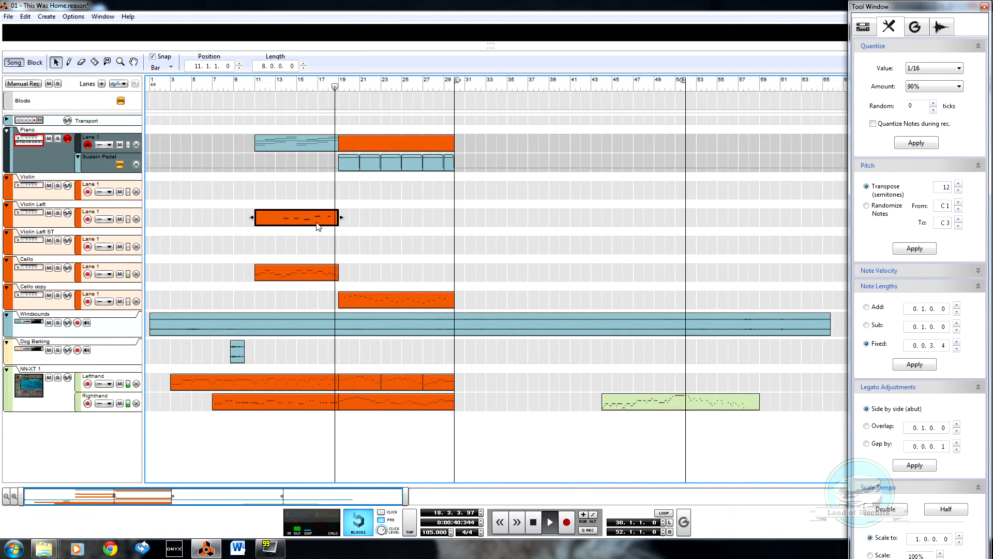
double_click(318, 226)
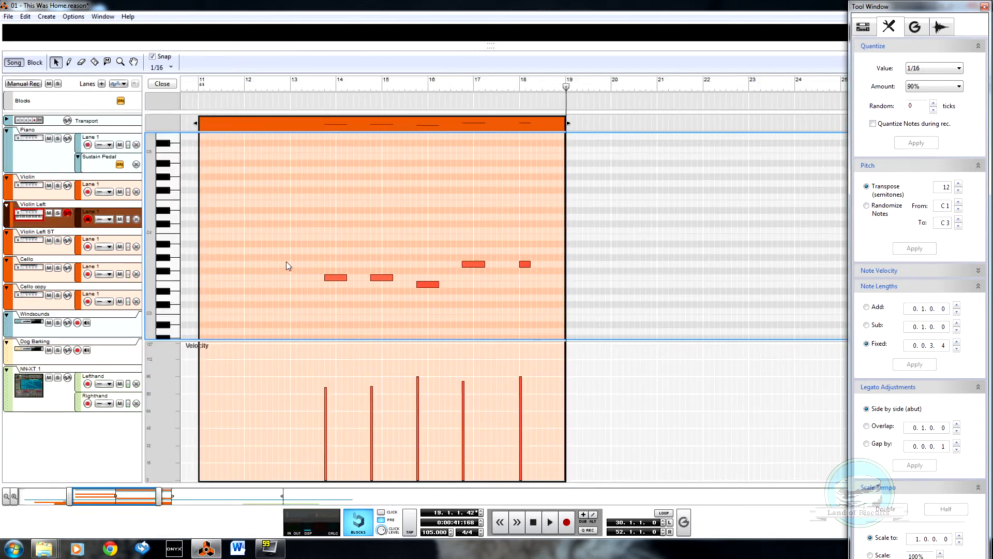
left_click_drag(548, 294, 584, 300)
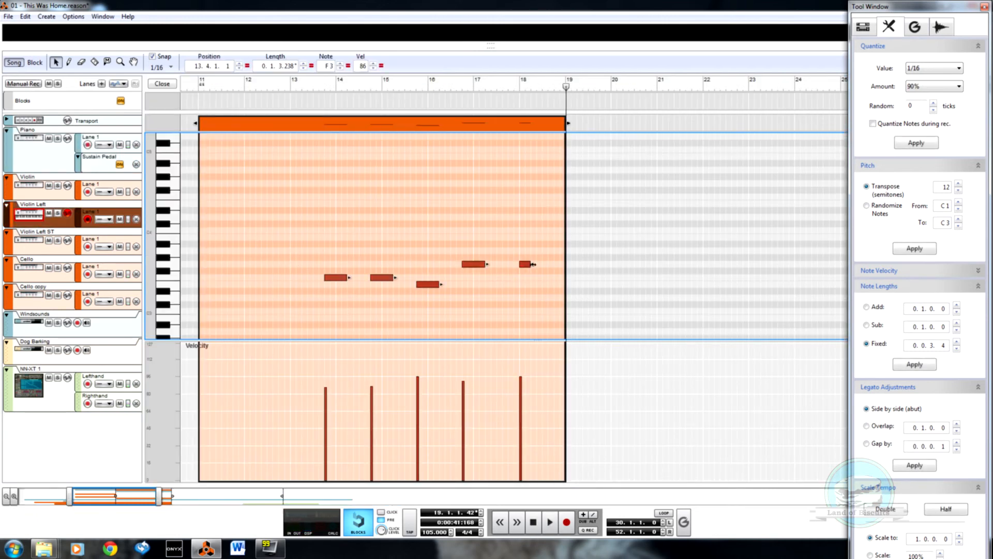
left_click(523, 268)
left_click_drag(524, 270, 515, 271)
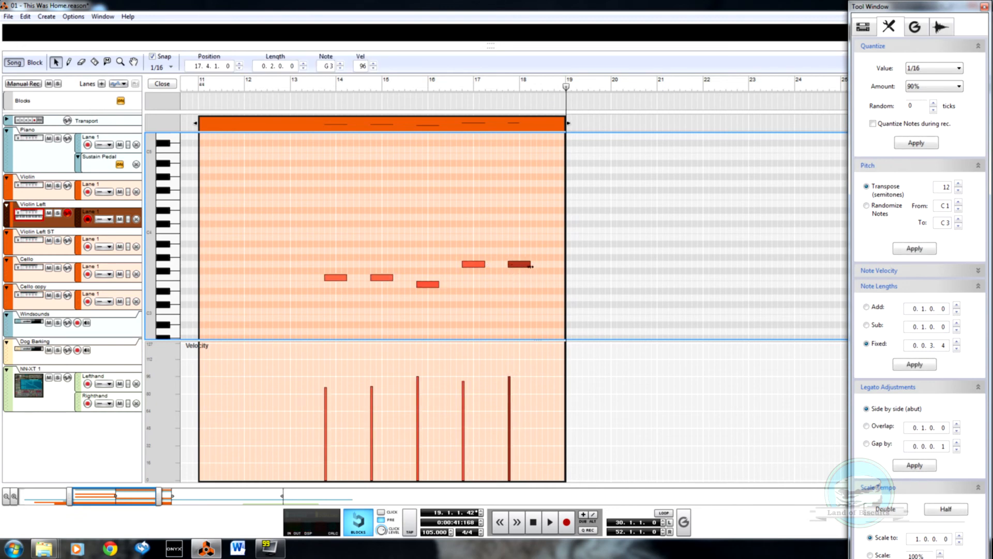
Step: Redraw the velocities of all Violin Left notes as a gently rising ramp starting at about 38
left_click_drag(286, 226, 586, 305)
key("w")
left_click_drag(310, 443, 582, 413)
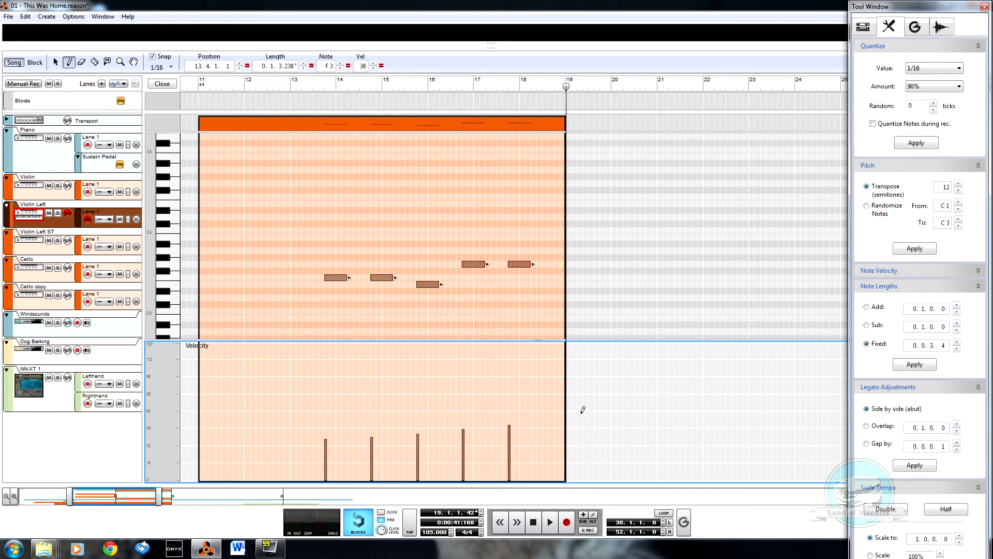
Step: Play the Violin Left clip from bar 13, close it, and copy the clip to the Violin track at bar 11
left_click(312, 85)
key("space")
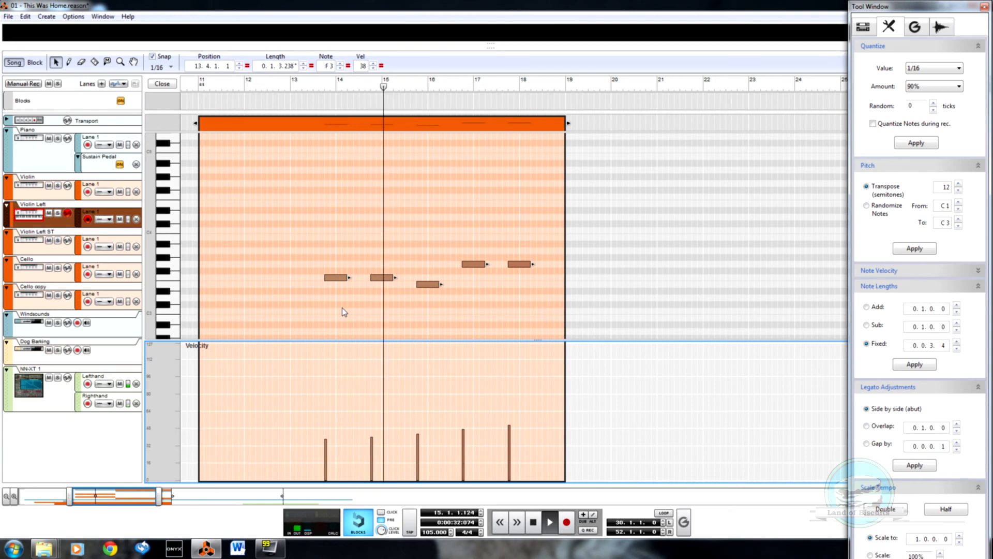
key("ctrl+e")
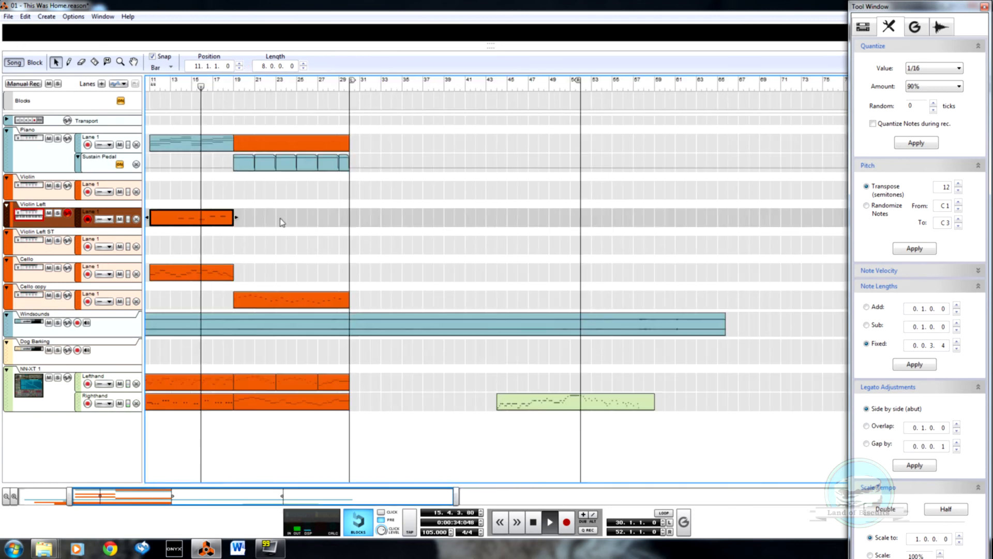
left_click_drag(190, 221, 191, 193)
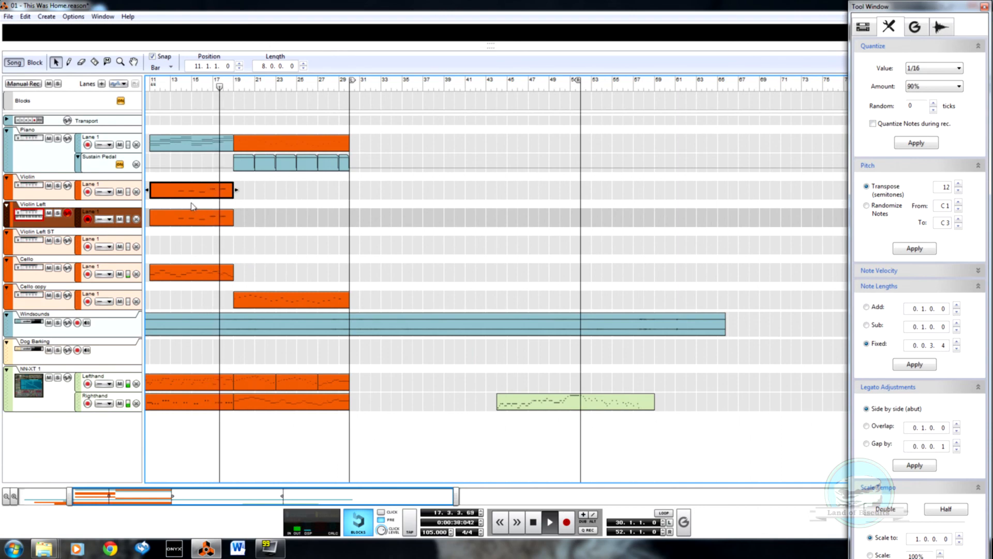
Step: Turn on send 5 for the Violin Left ST channel in the mixer
key("F6")
key("F5")
left_click(594, 245)
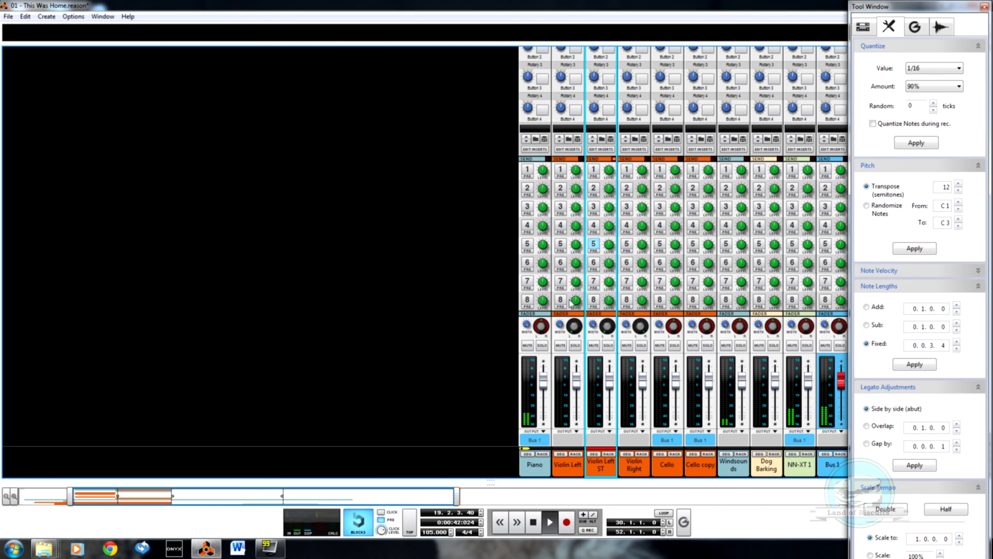